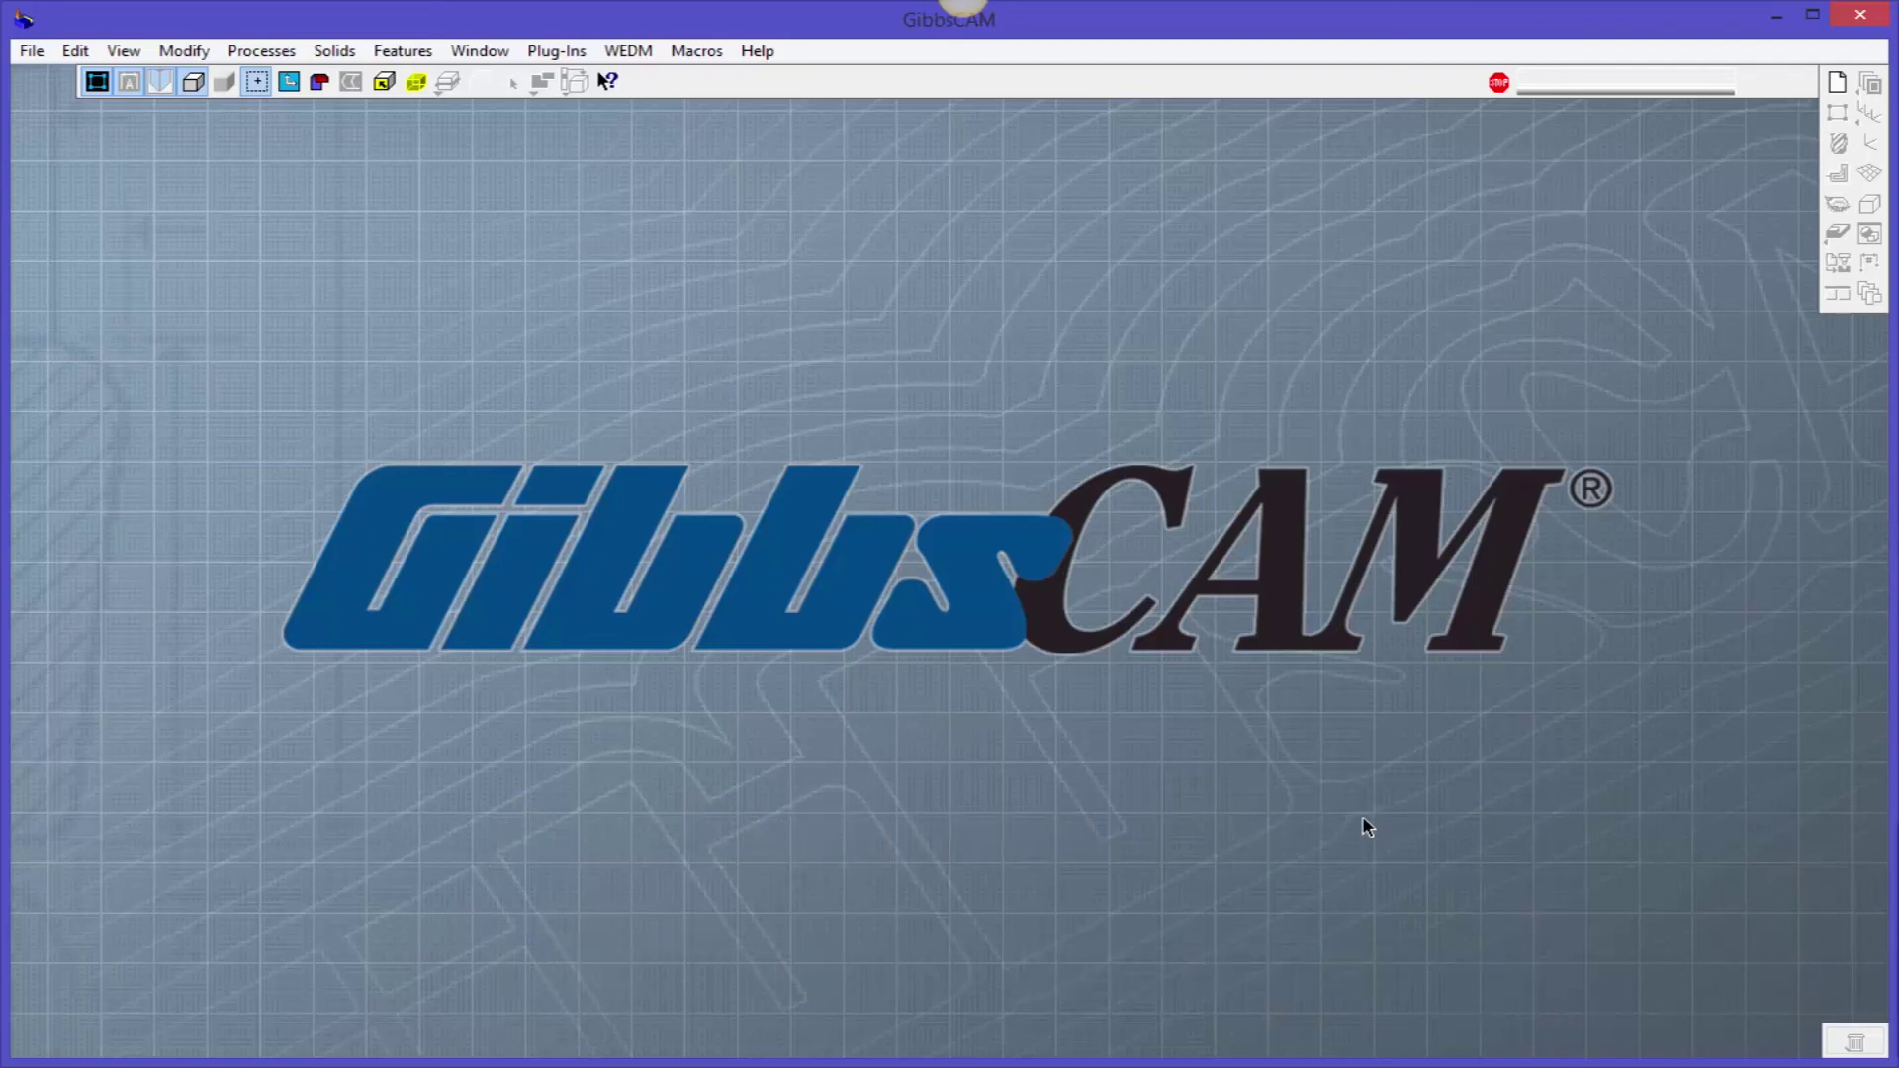
# Open the File menu from GibbsCAM's empty start screen
pyautogui.click(29, 53)
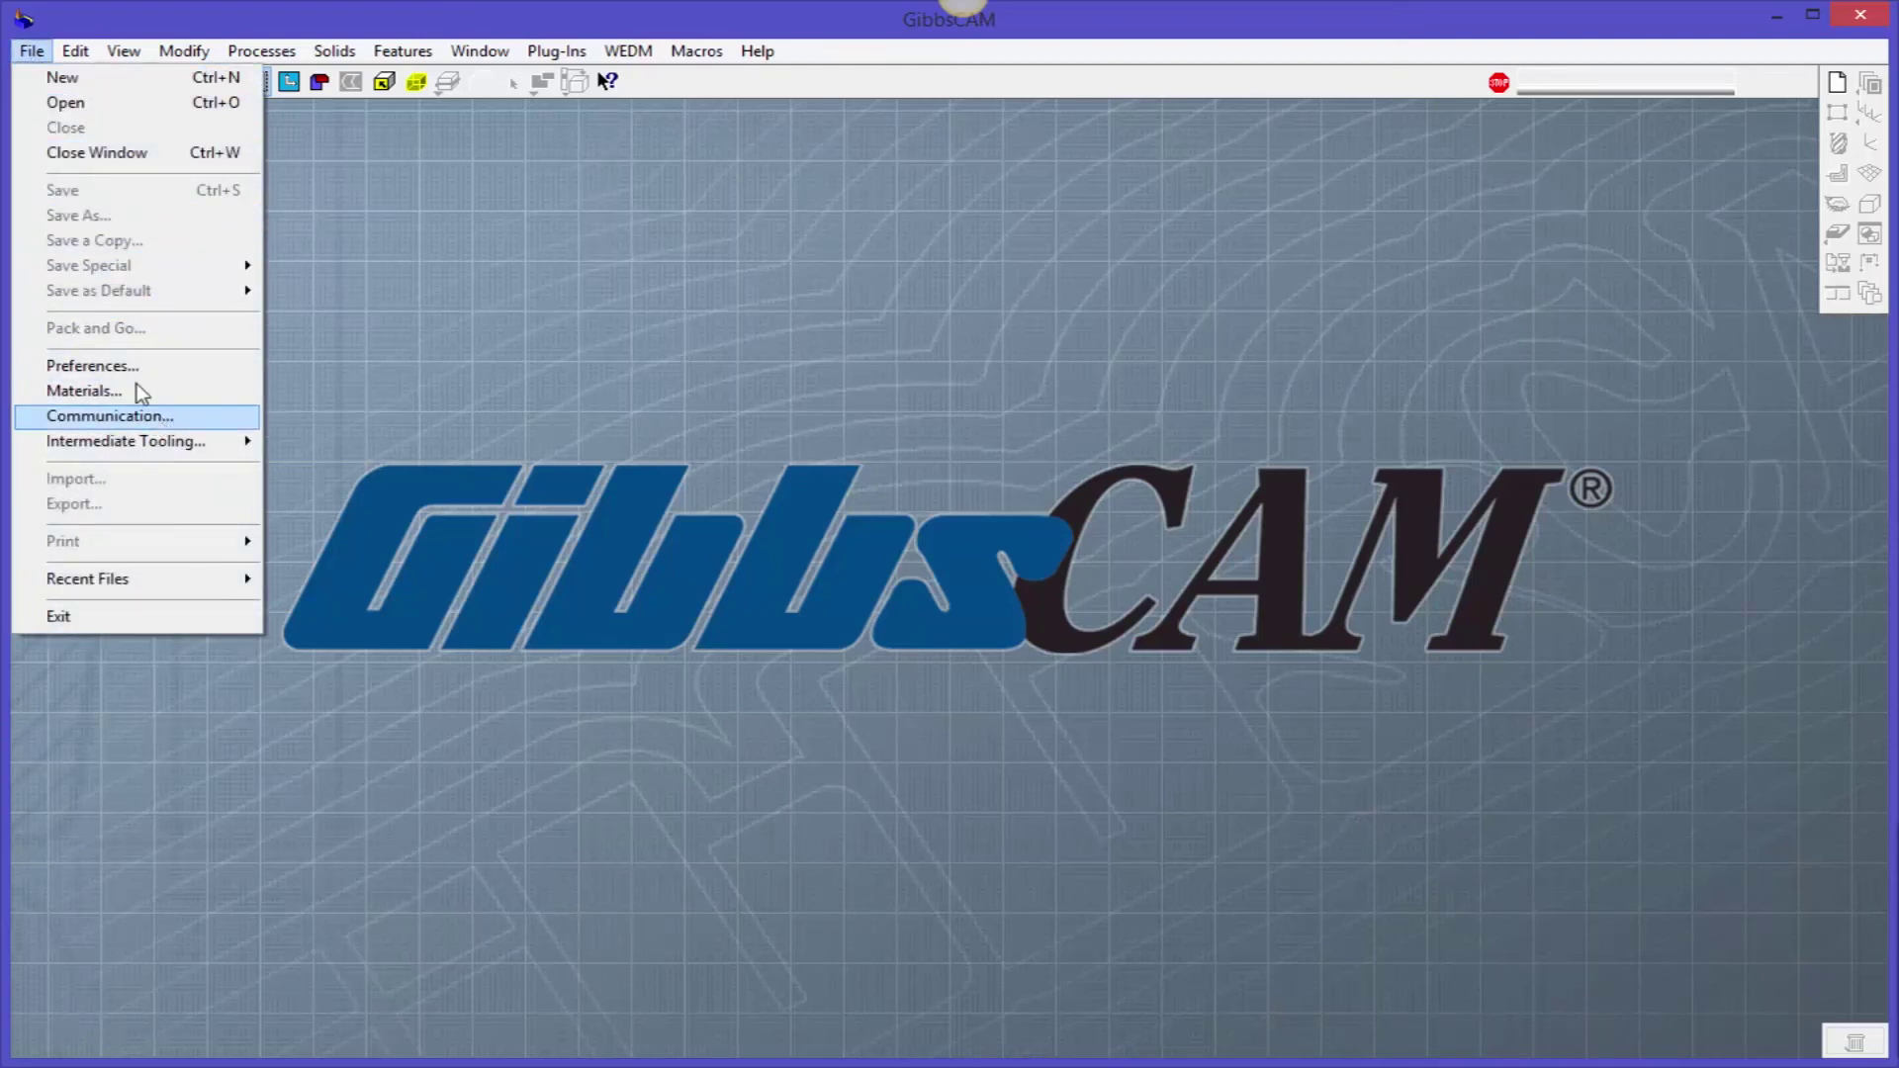
# Open Fitting Ring.SLDPRT and accept the Solid File Open Options
pyautogui.click(102, 100)
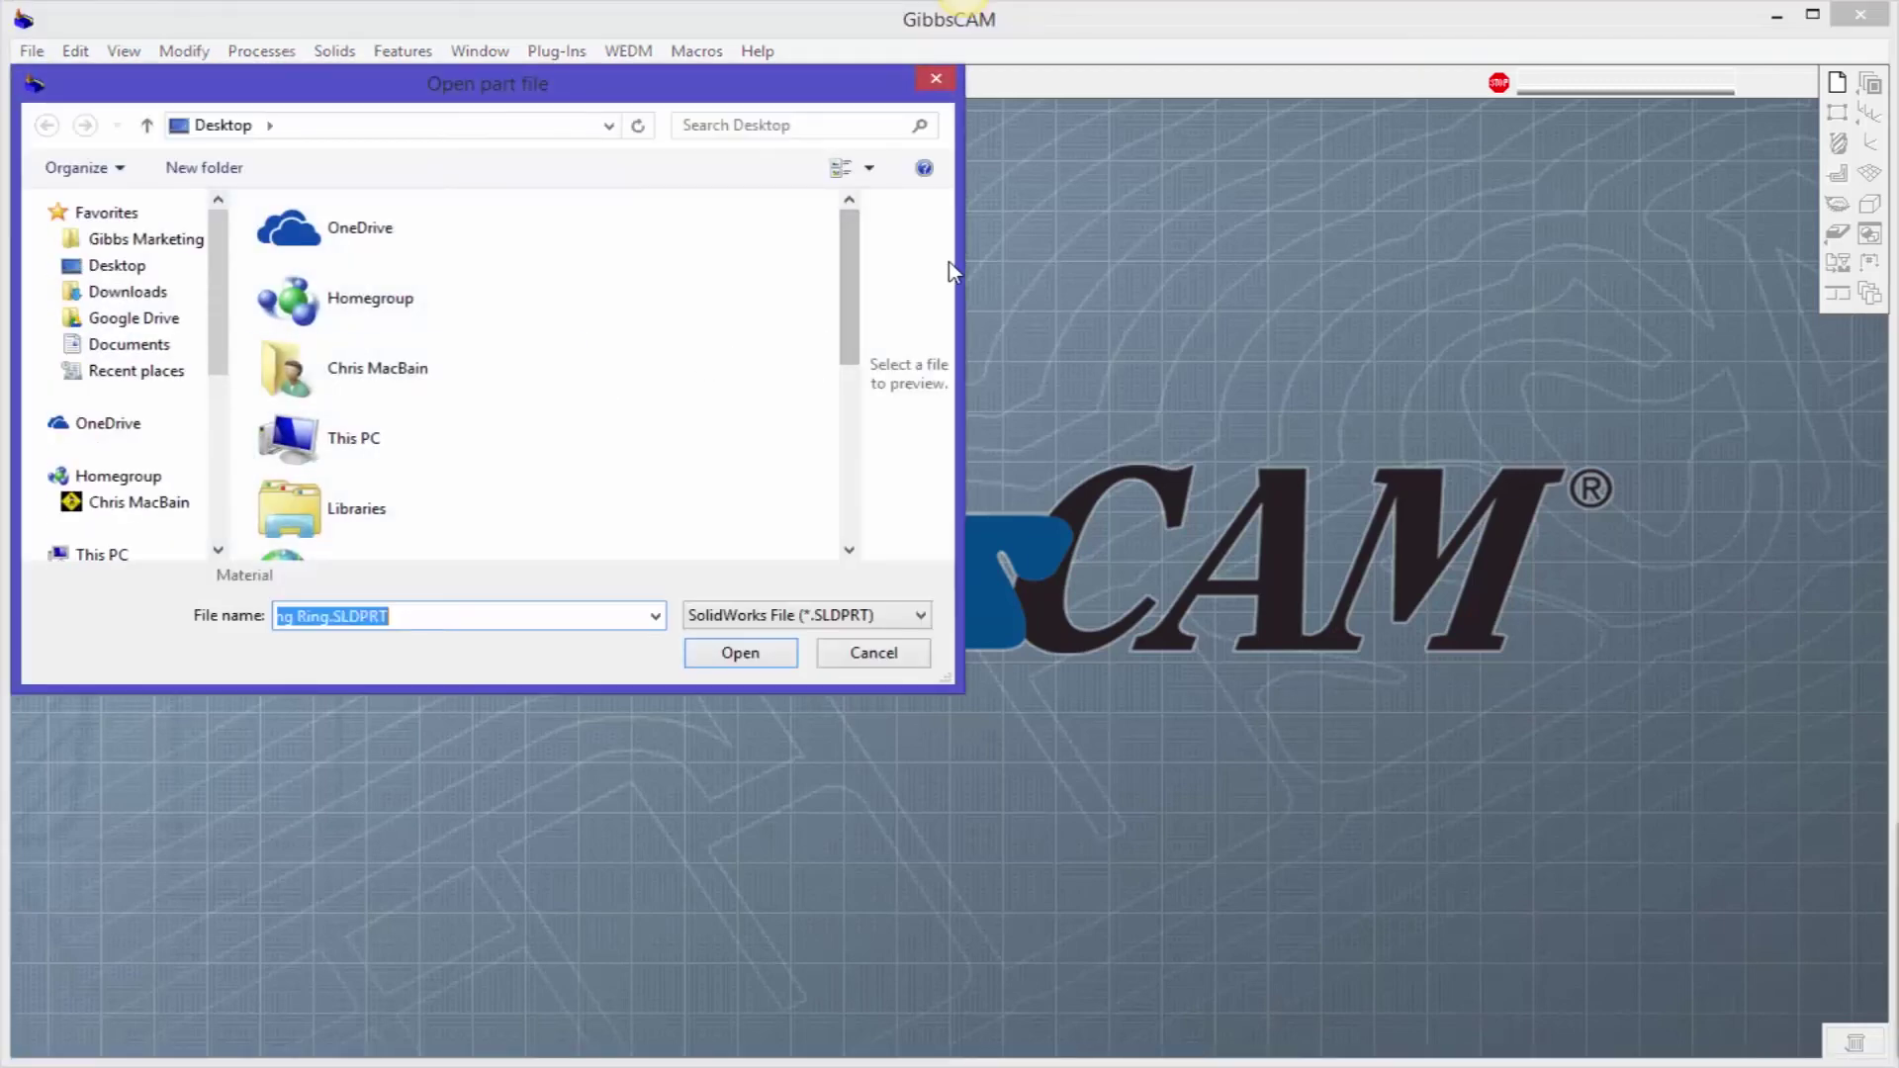
pyautogui.moveTo(851, 280); pyautogui.dragTo(540, 426)
pyautogui.click(464, 398)
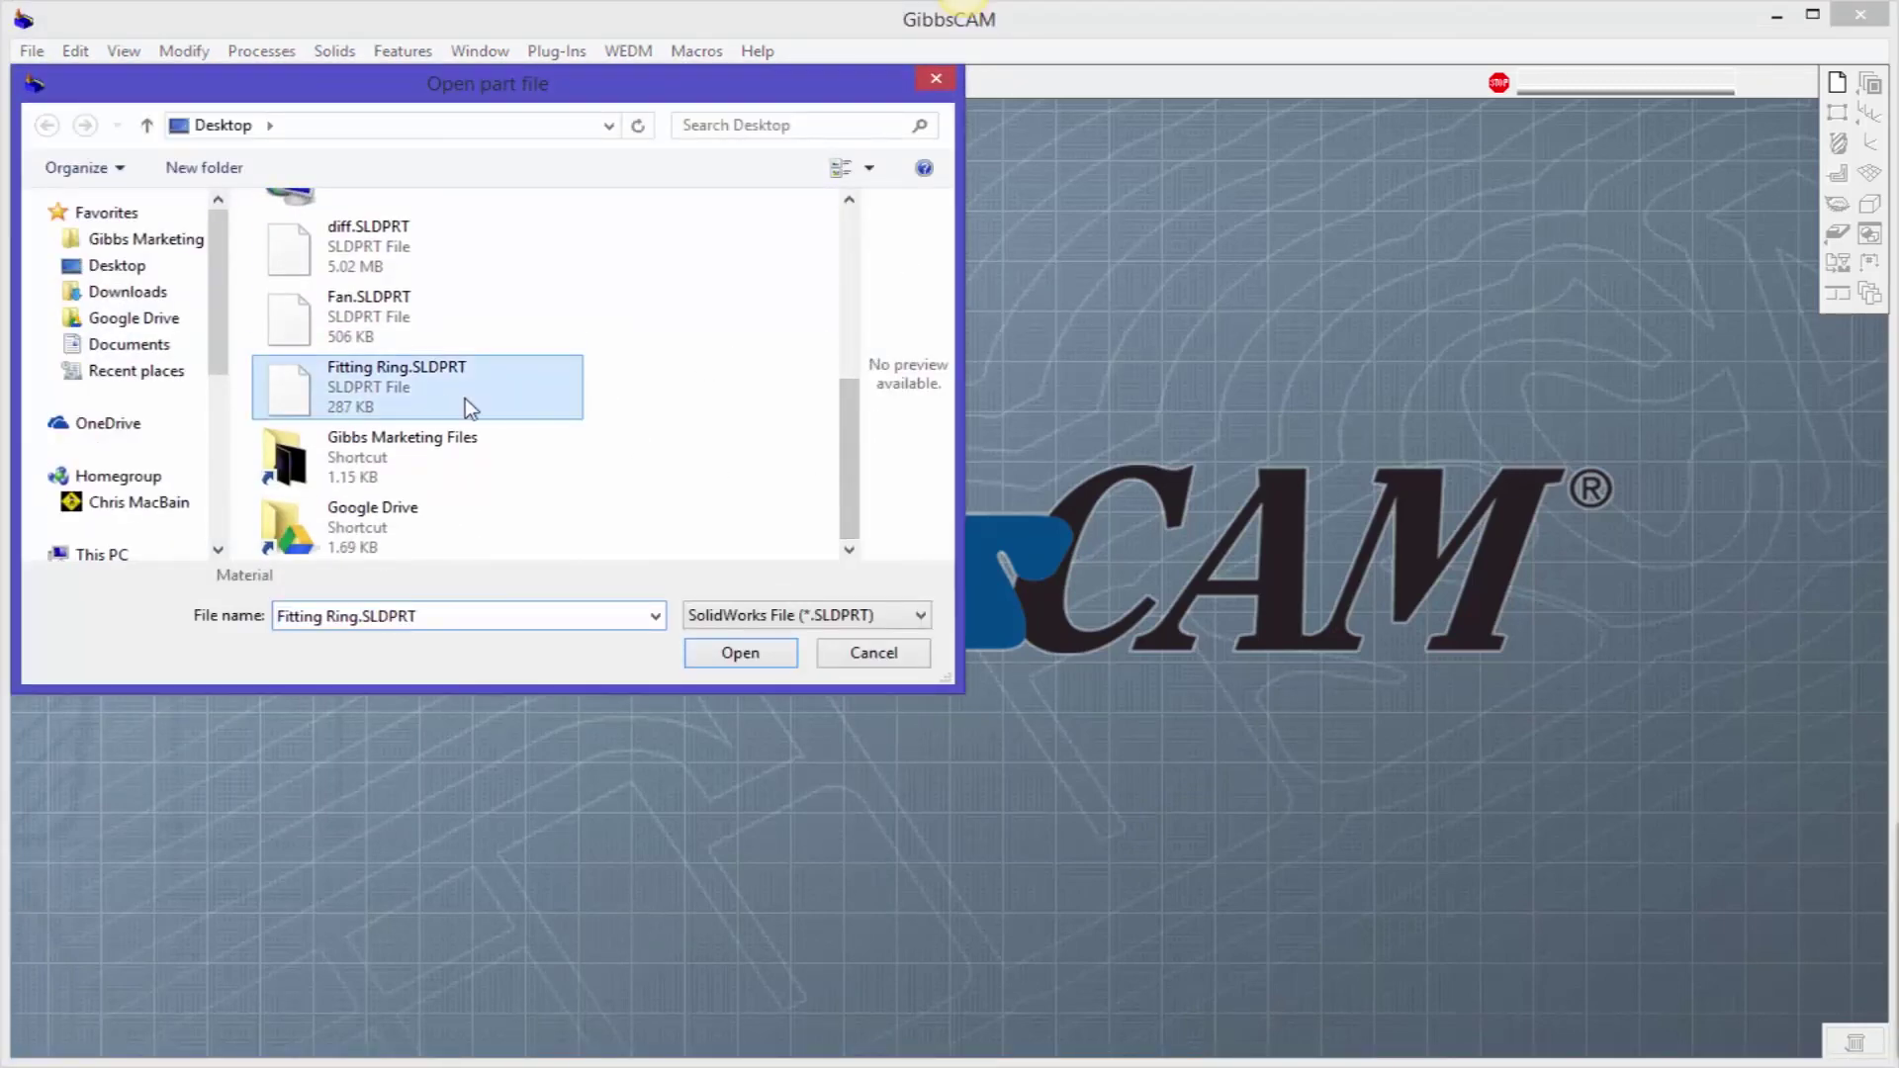
pyautogui.click(756, 654)
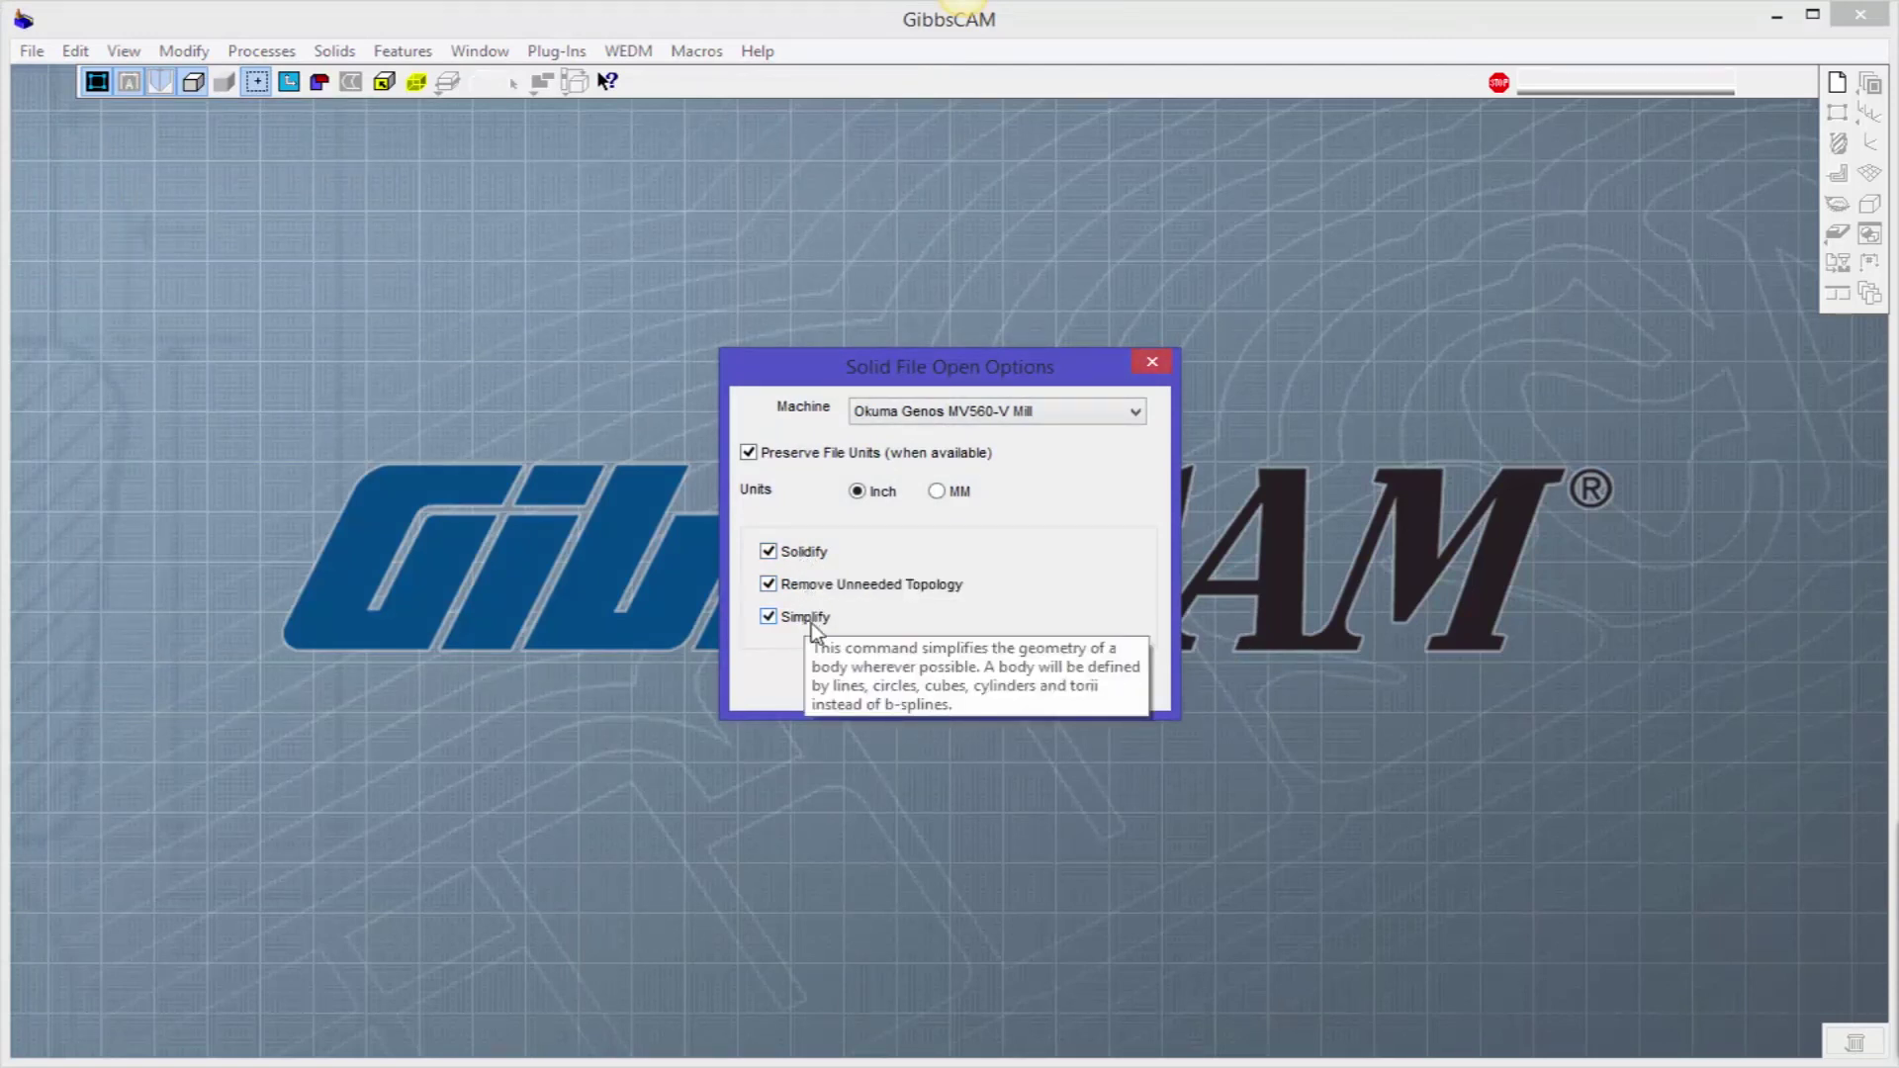
pyautogui.click(1104, 680)
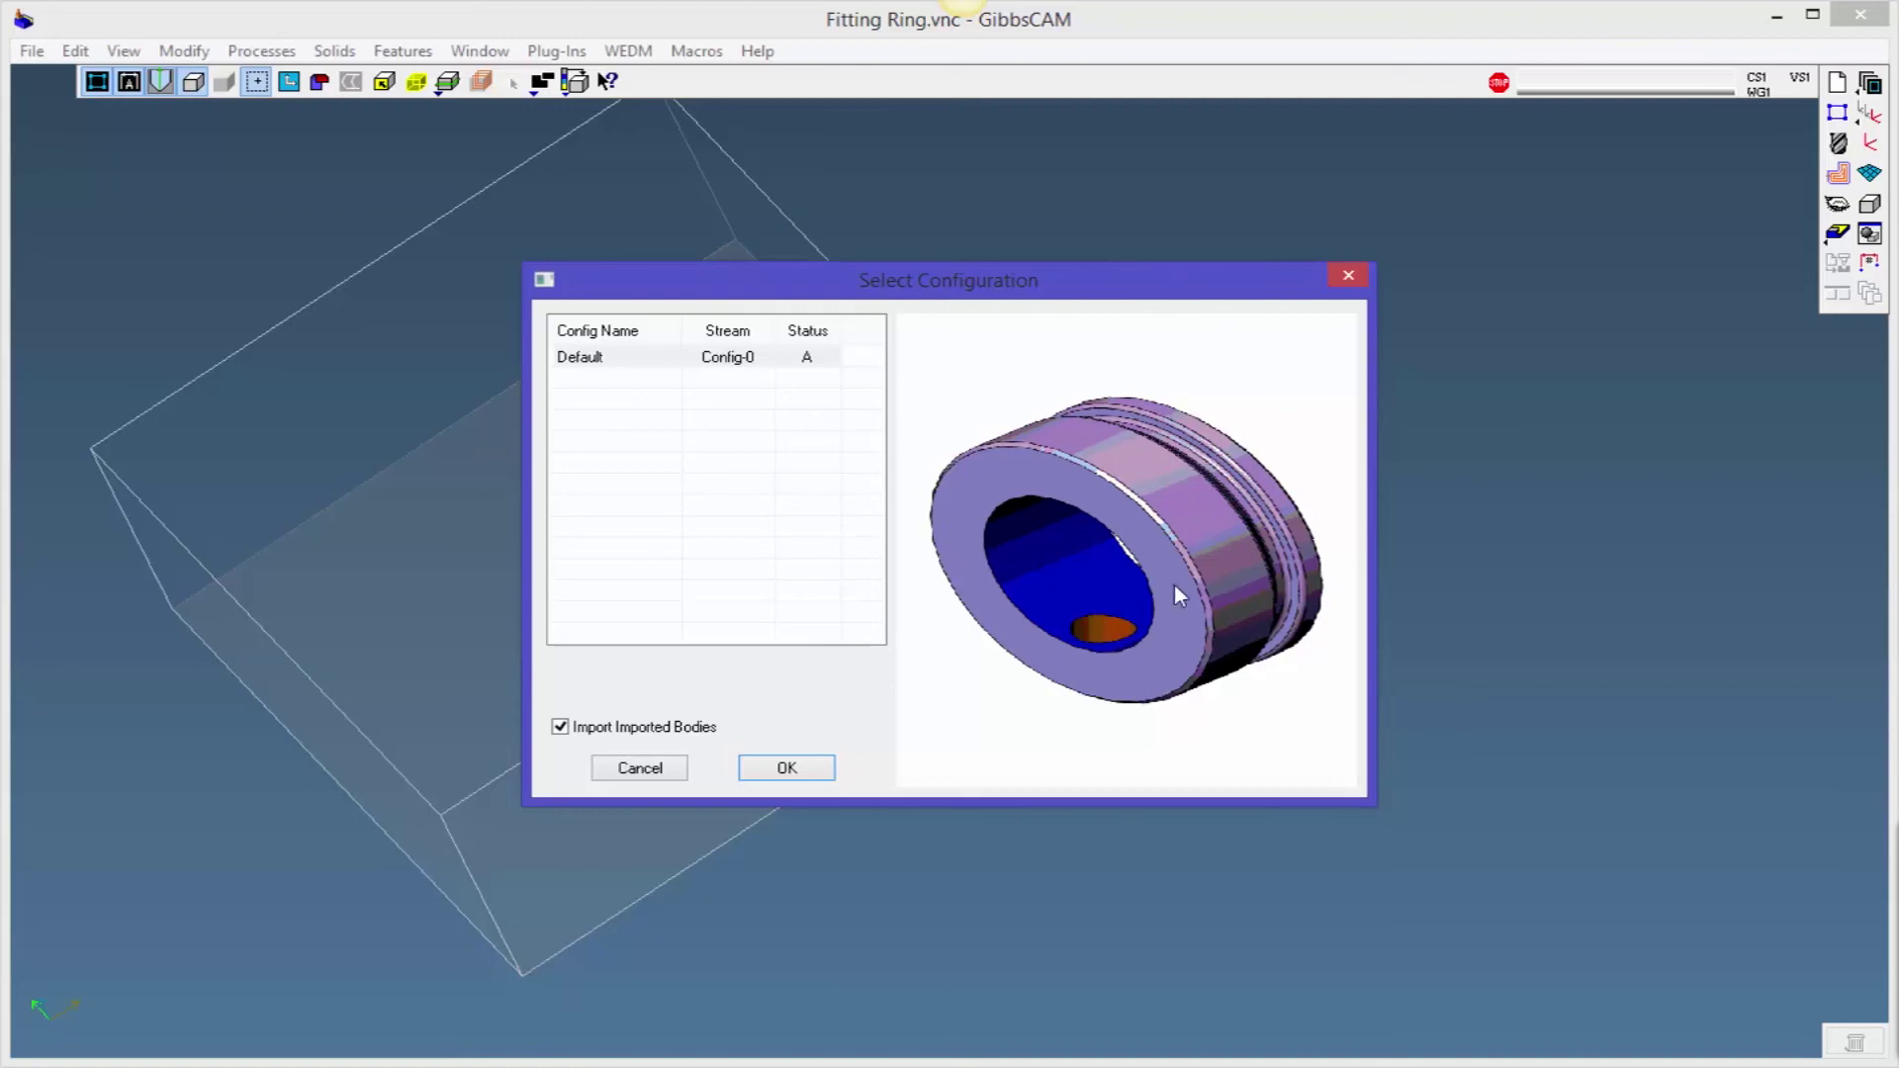
# Accept the Default configuration and CAD attribute map so the shaded ring loads
pyautogui.click(788, 769)
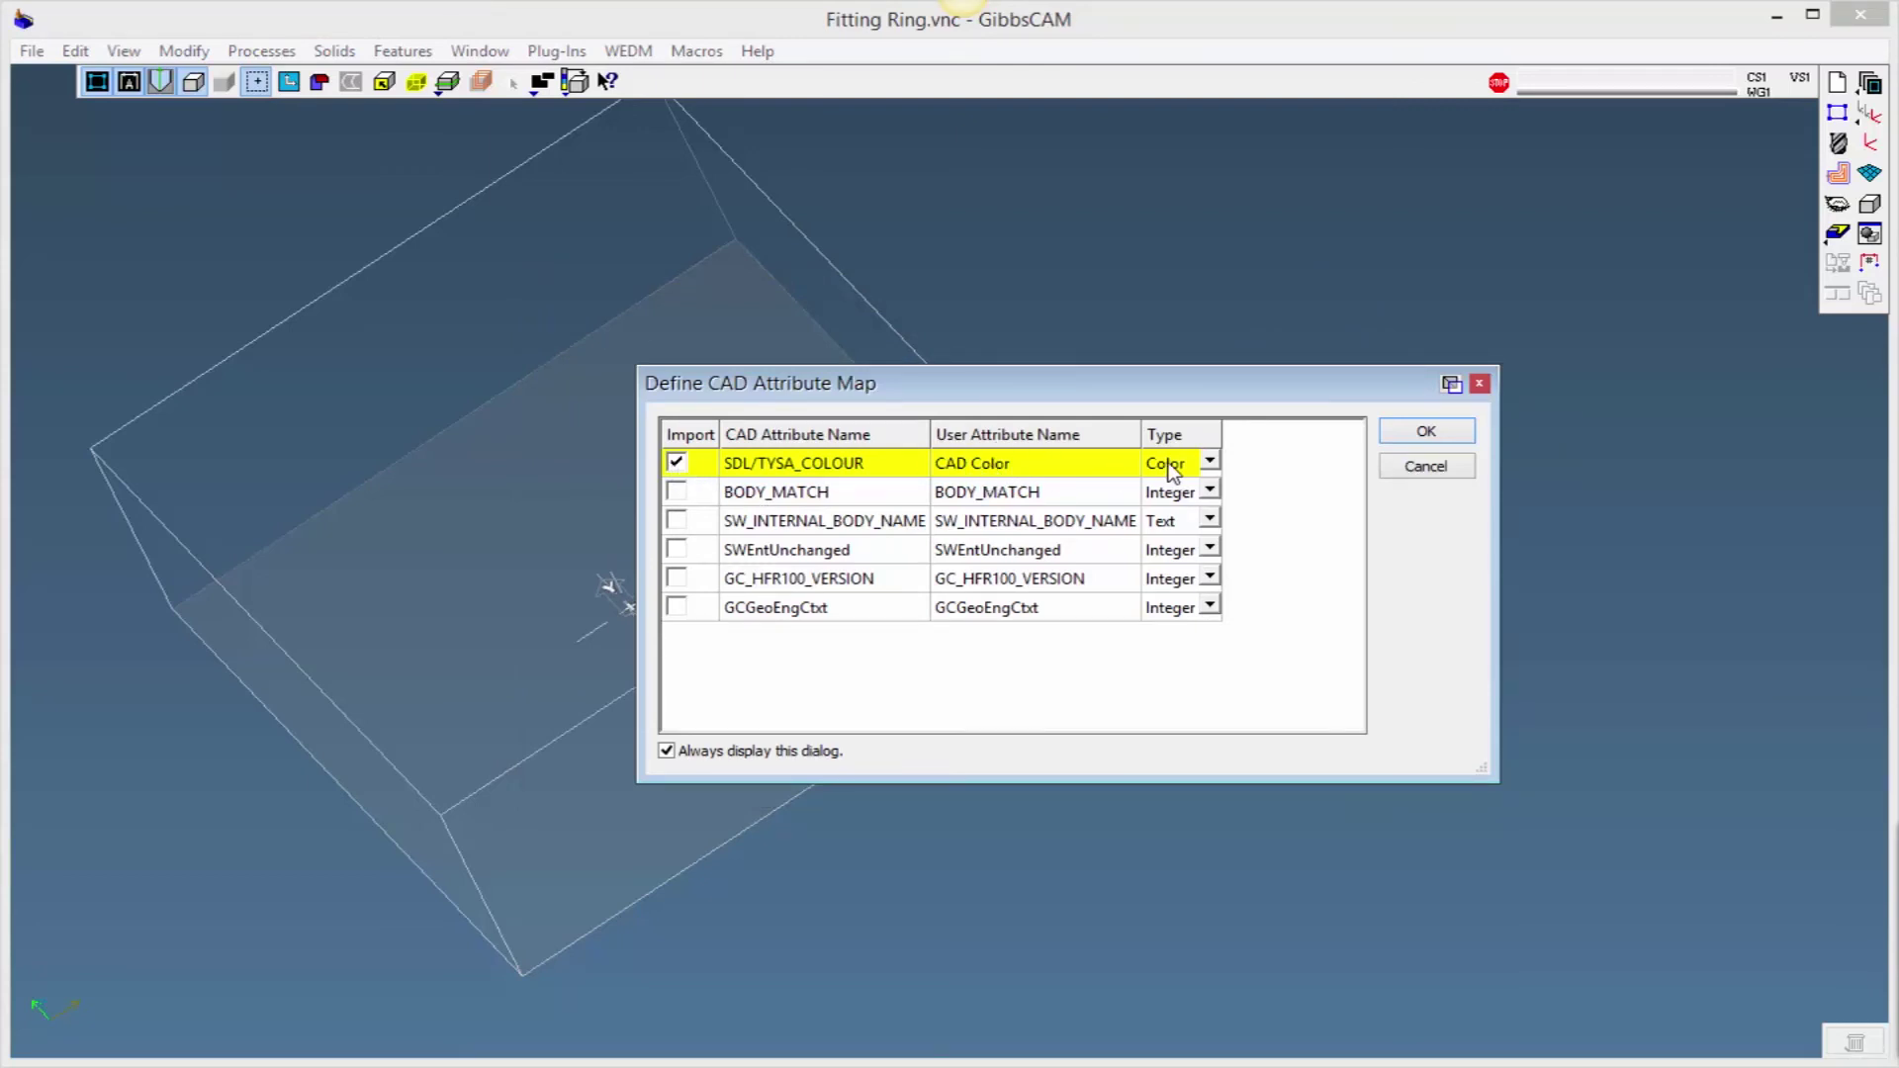
pyautogui.click(1426, 433)
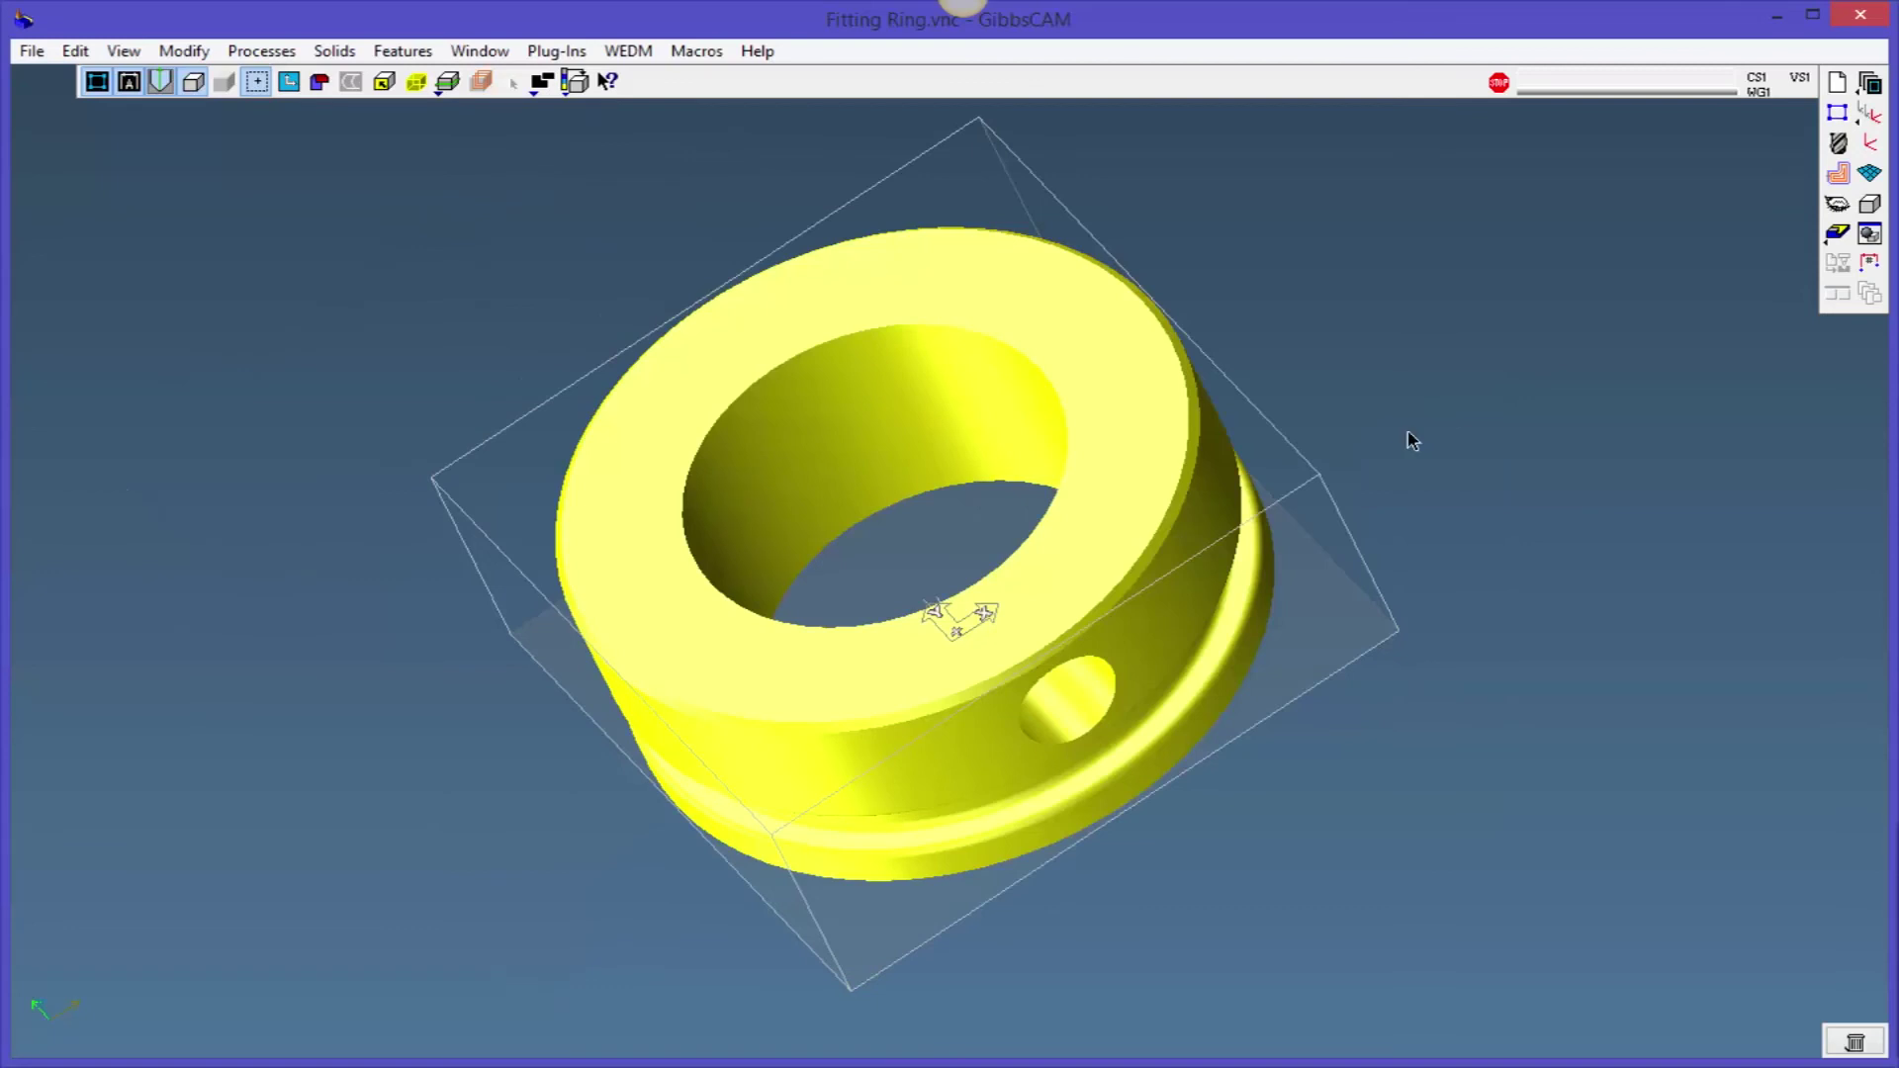
pyautogui.moveTo(1121, 595); pyautogui.dragTo(1054, 534, button='middle')
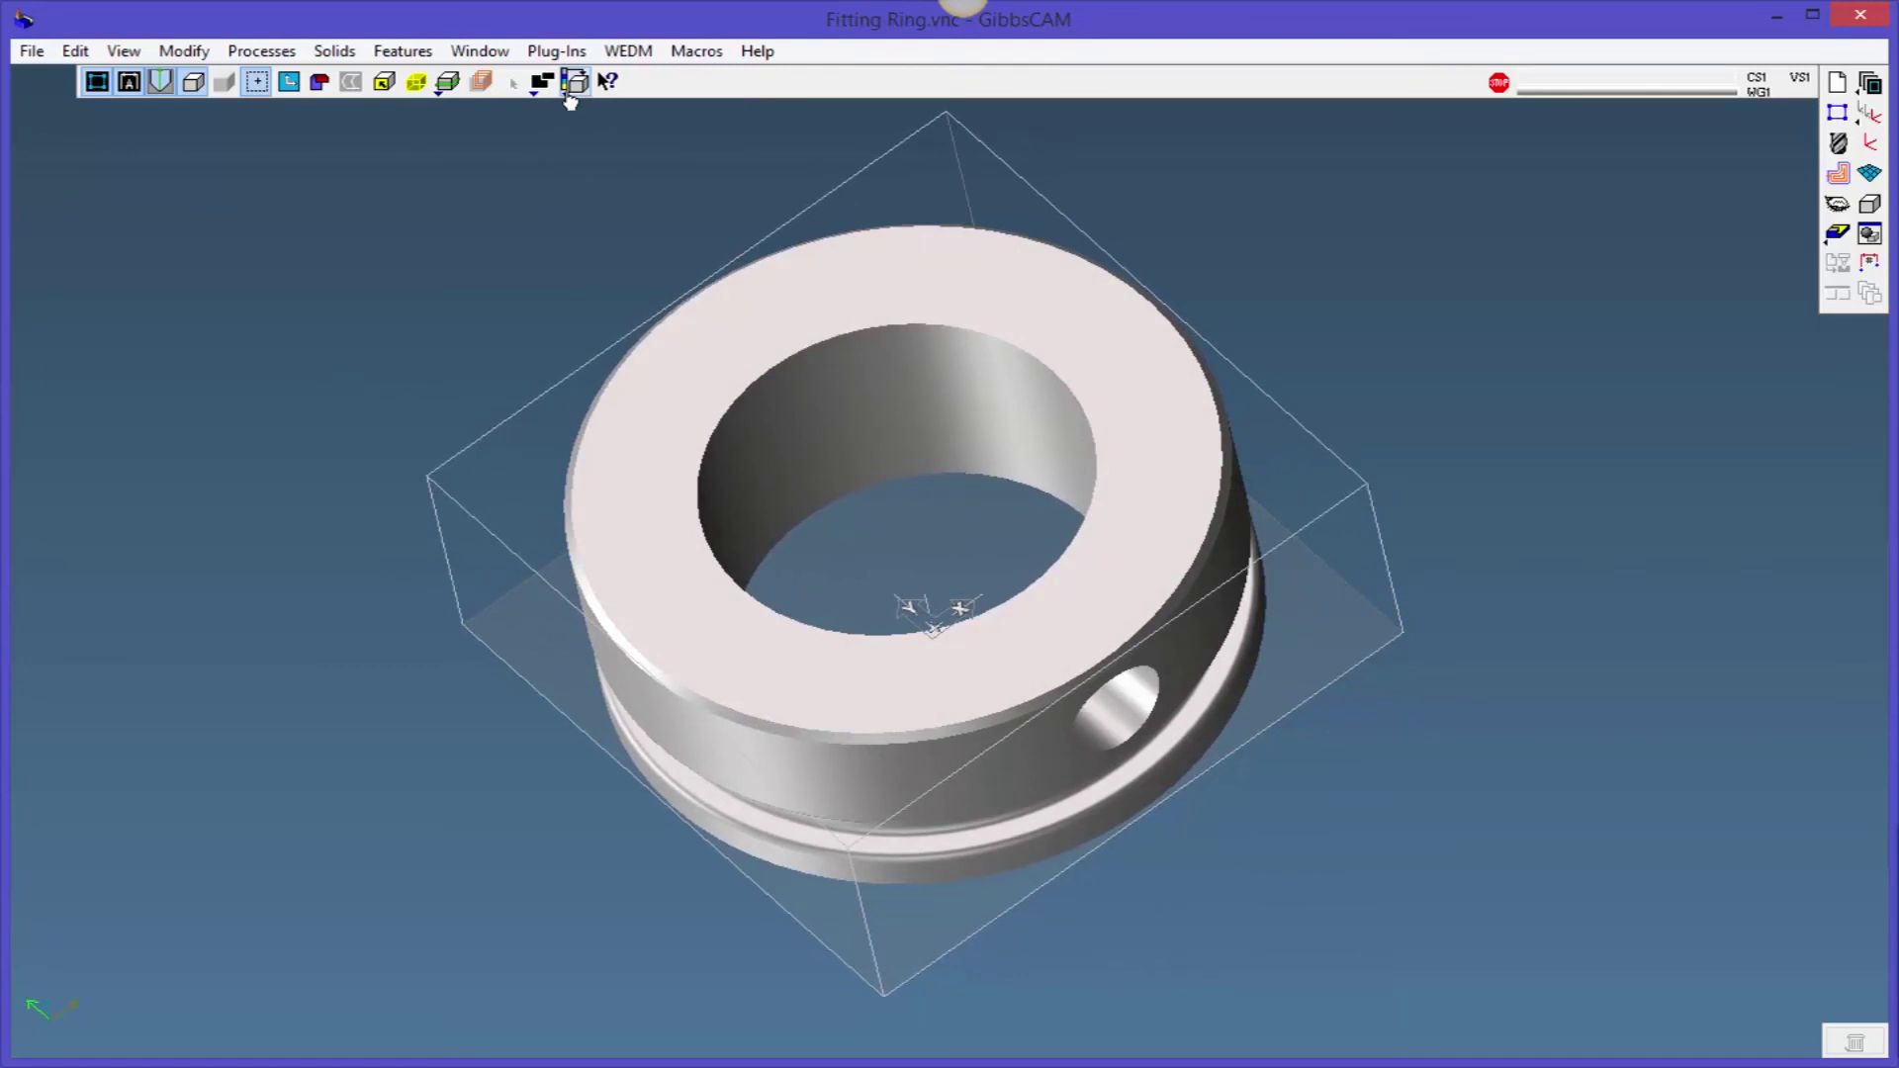
pyautogui.click(571, 96)
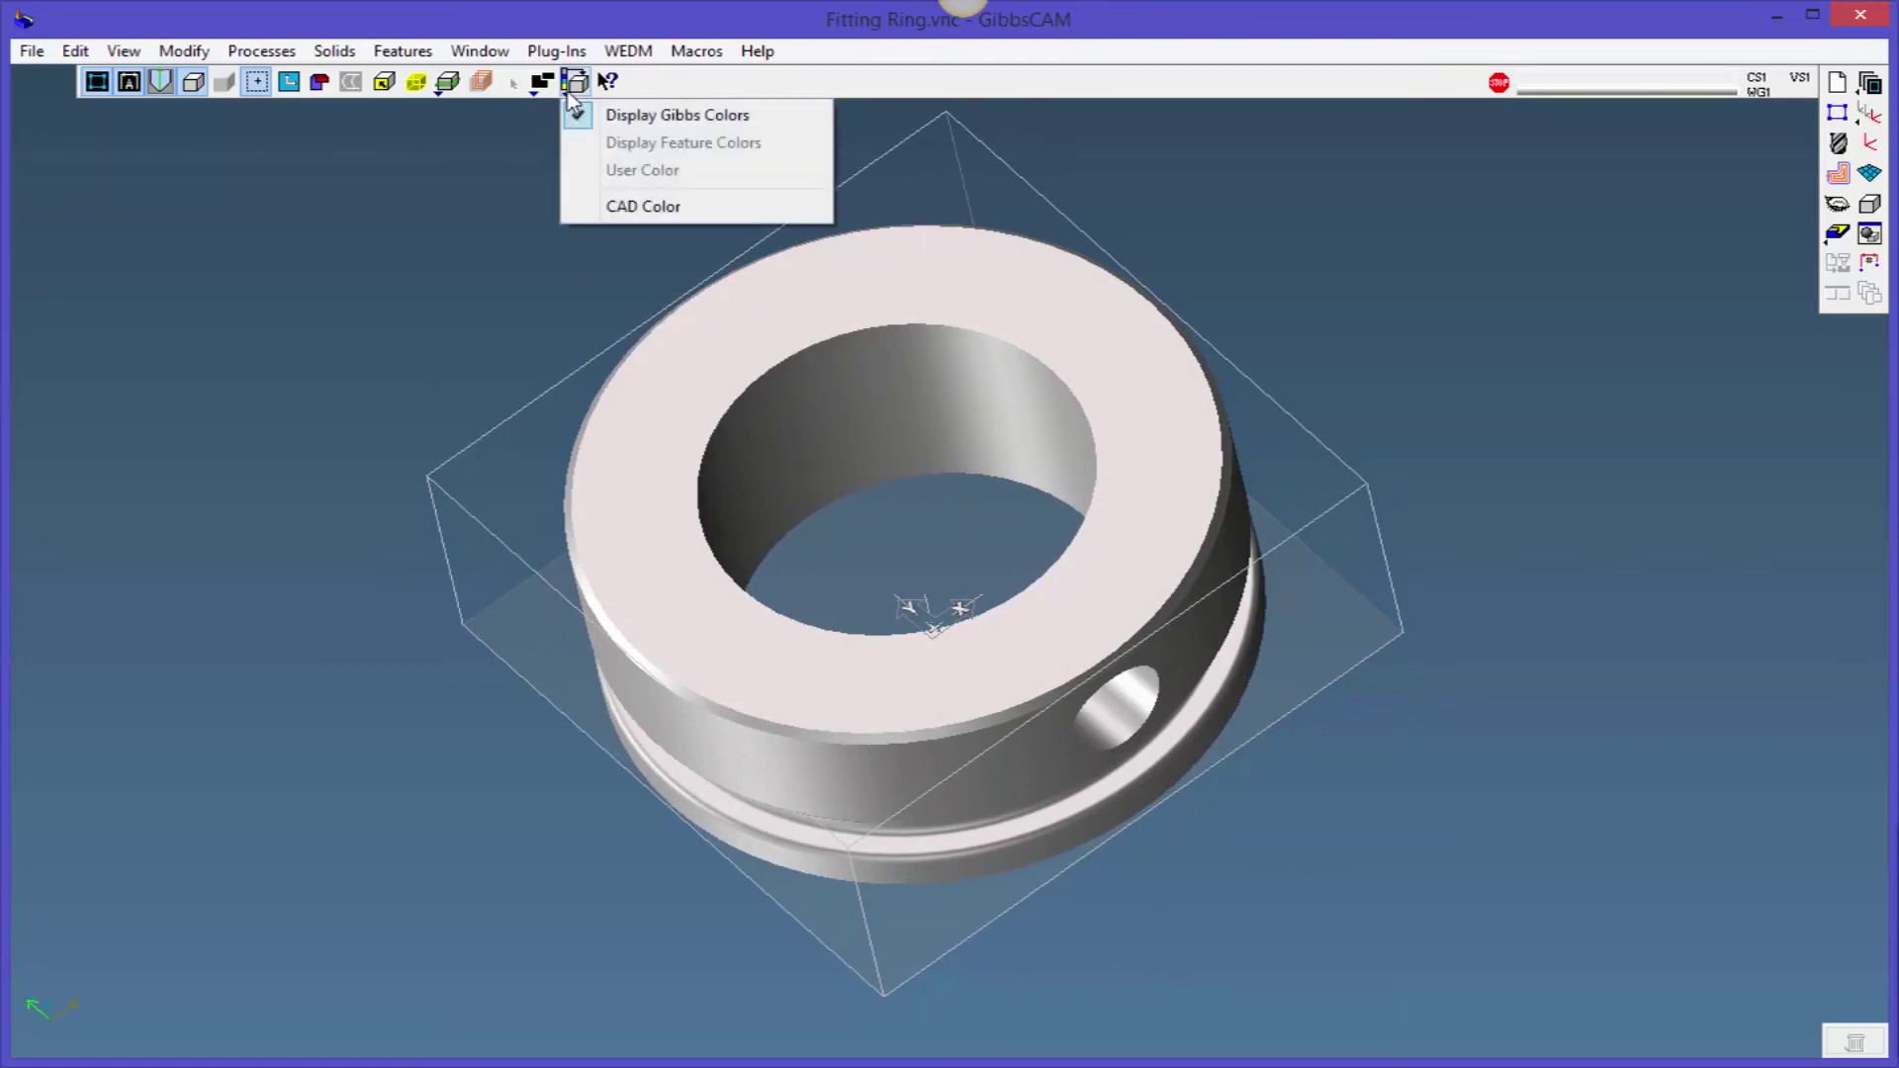
pyautogui.click(639, 209)
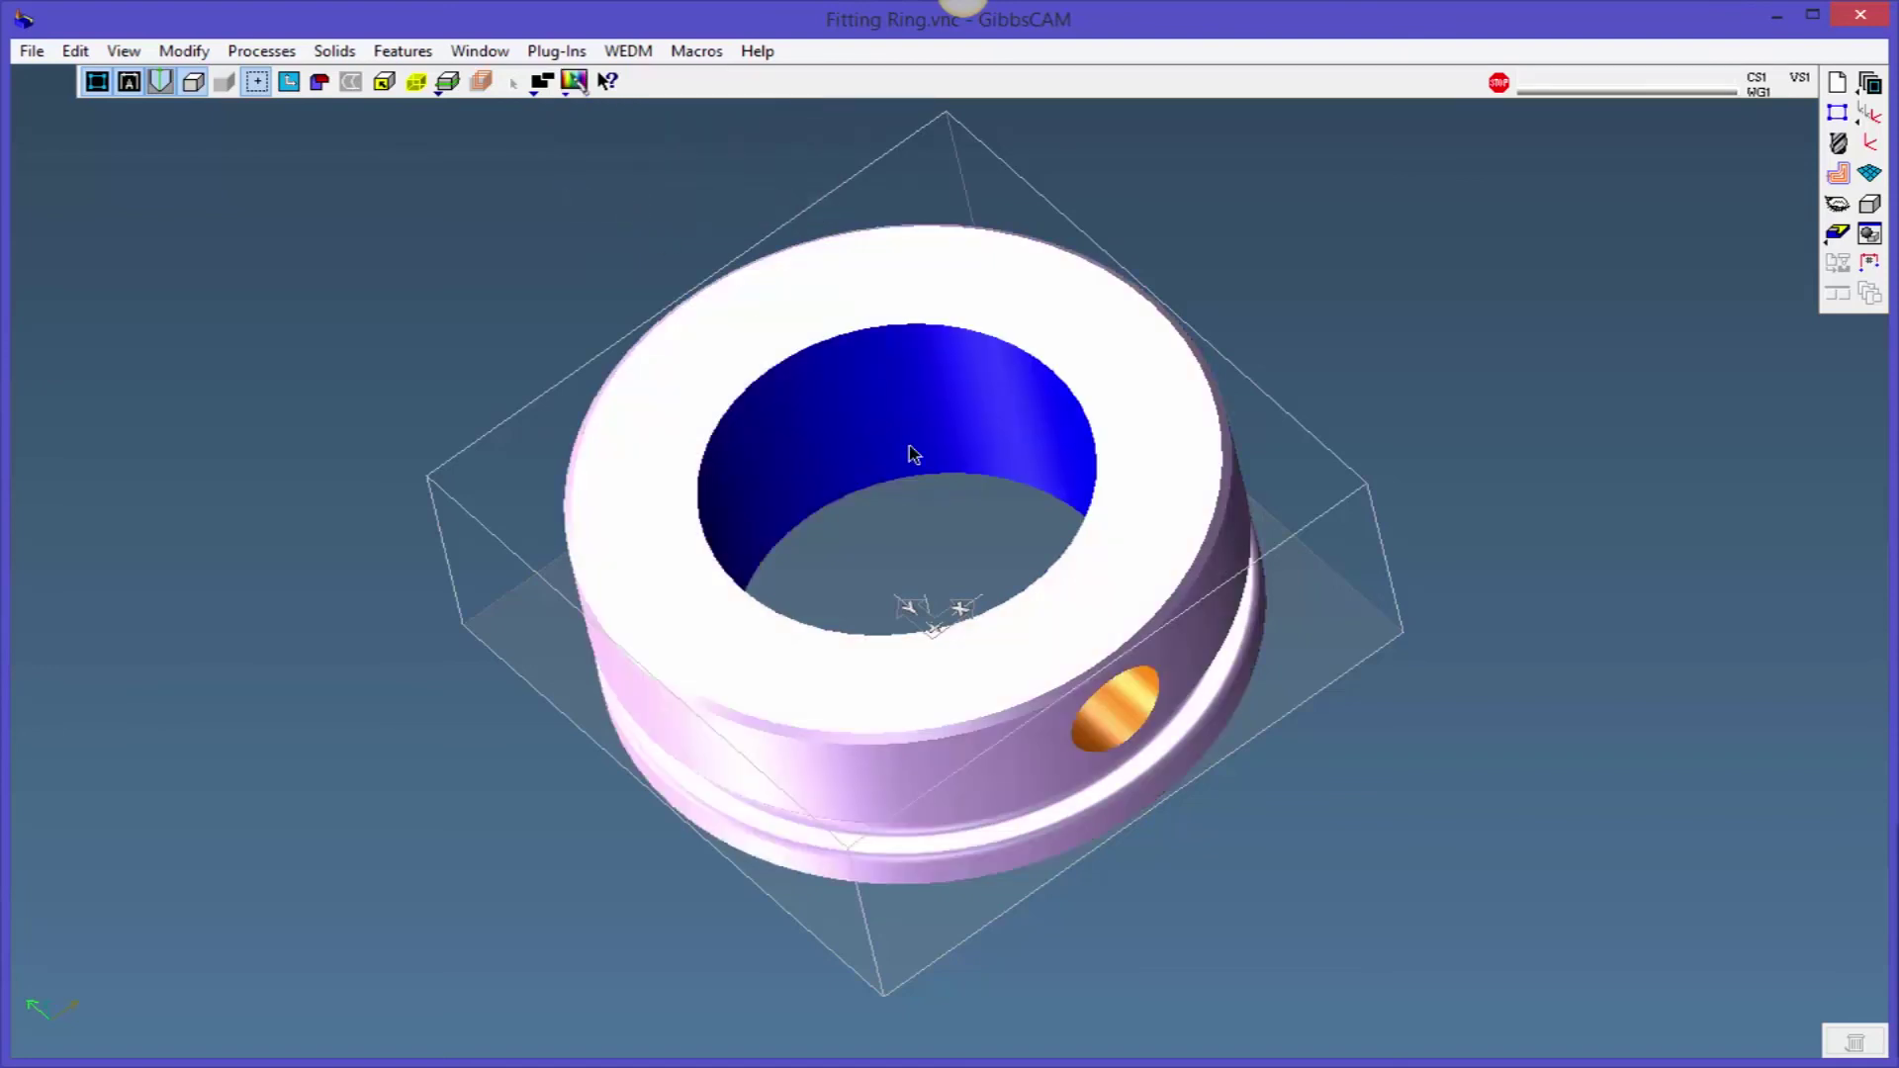
pyautogui.moveTo(1462, 835)
pyautogui.mouseDown(button='middle')
pyautogui.moveTo(1202, 749)
pyautogui.moveTo(1117, 750)
pyautogui.moveTo(1440, 767)
pyautogui.moveTo(1468, 882)
pyautogui.moveTo(1345, 893)
pyautogui.moveTo(1255, 873)
pyautogui.moveTo(1222, 843)
pyautogui.moveTo(1267, 773)
pyautogui.moveTo(1315, 764)
pyautogui.mouseUp(button='middle')
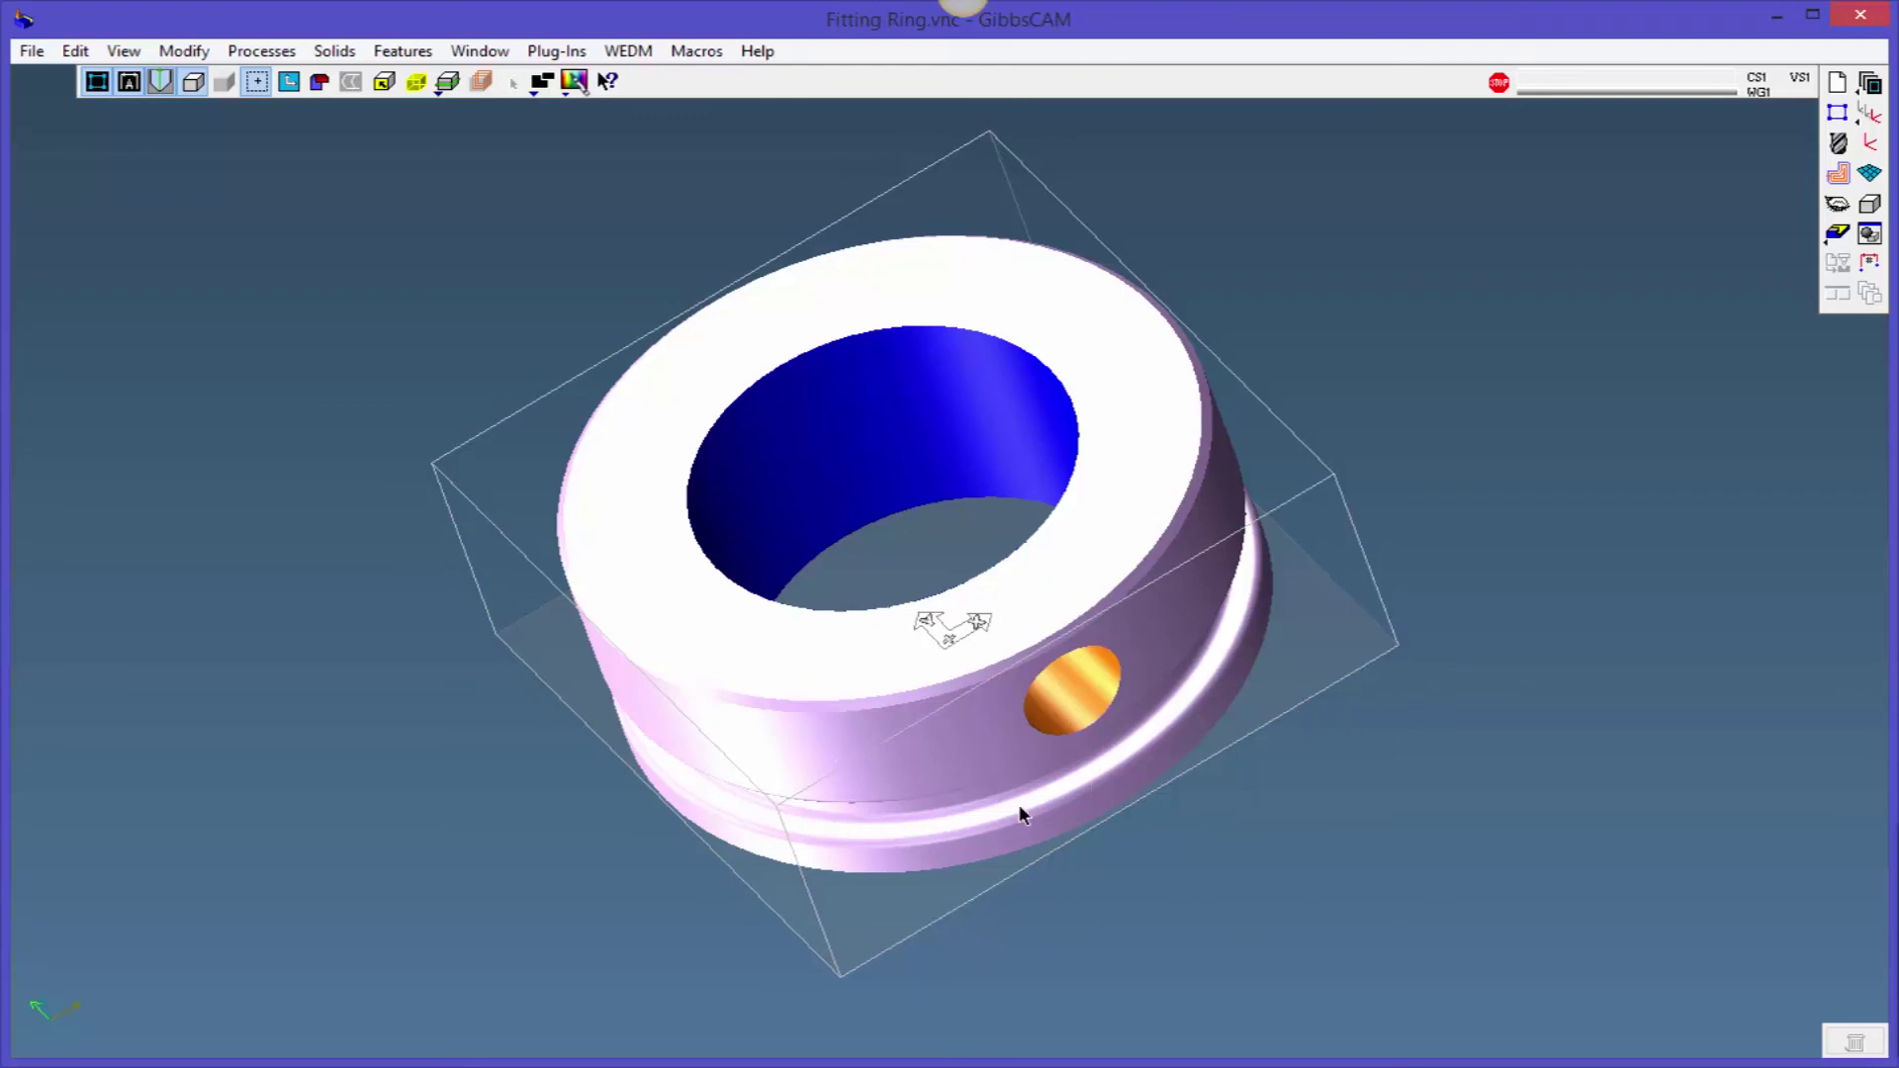
pyautogui.moveTo(1113, 796)
pyautogui.mouseDown(button='middle')
pyautogui.moveTo(957, 754)
pyautogui.moveTo(1108, 781)
pyautogui.moveTo(875, 452)
pyautogui.mouseUp(button='middle')
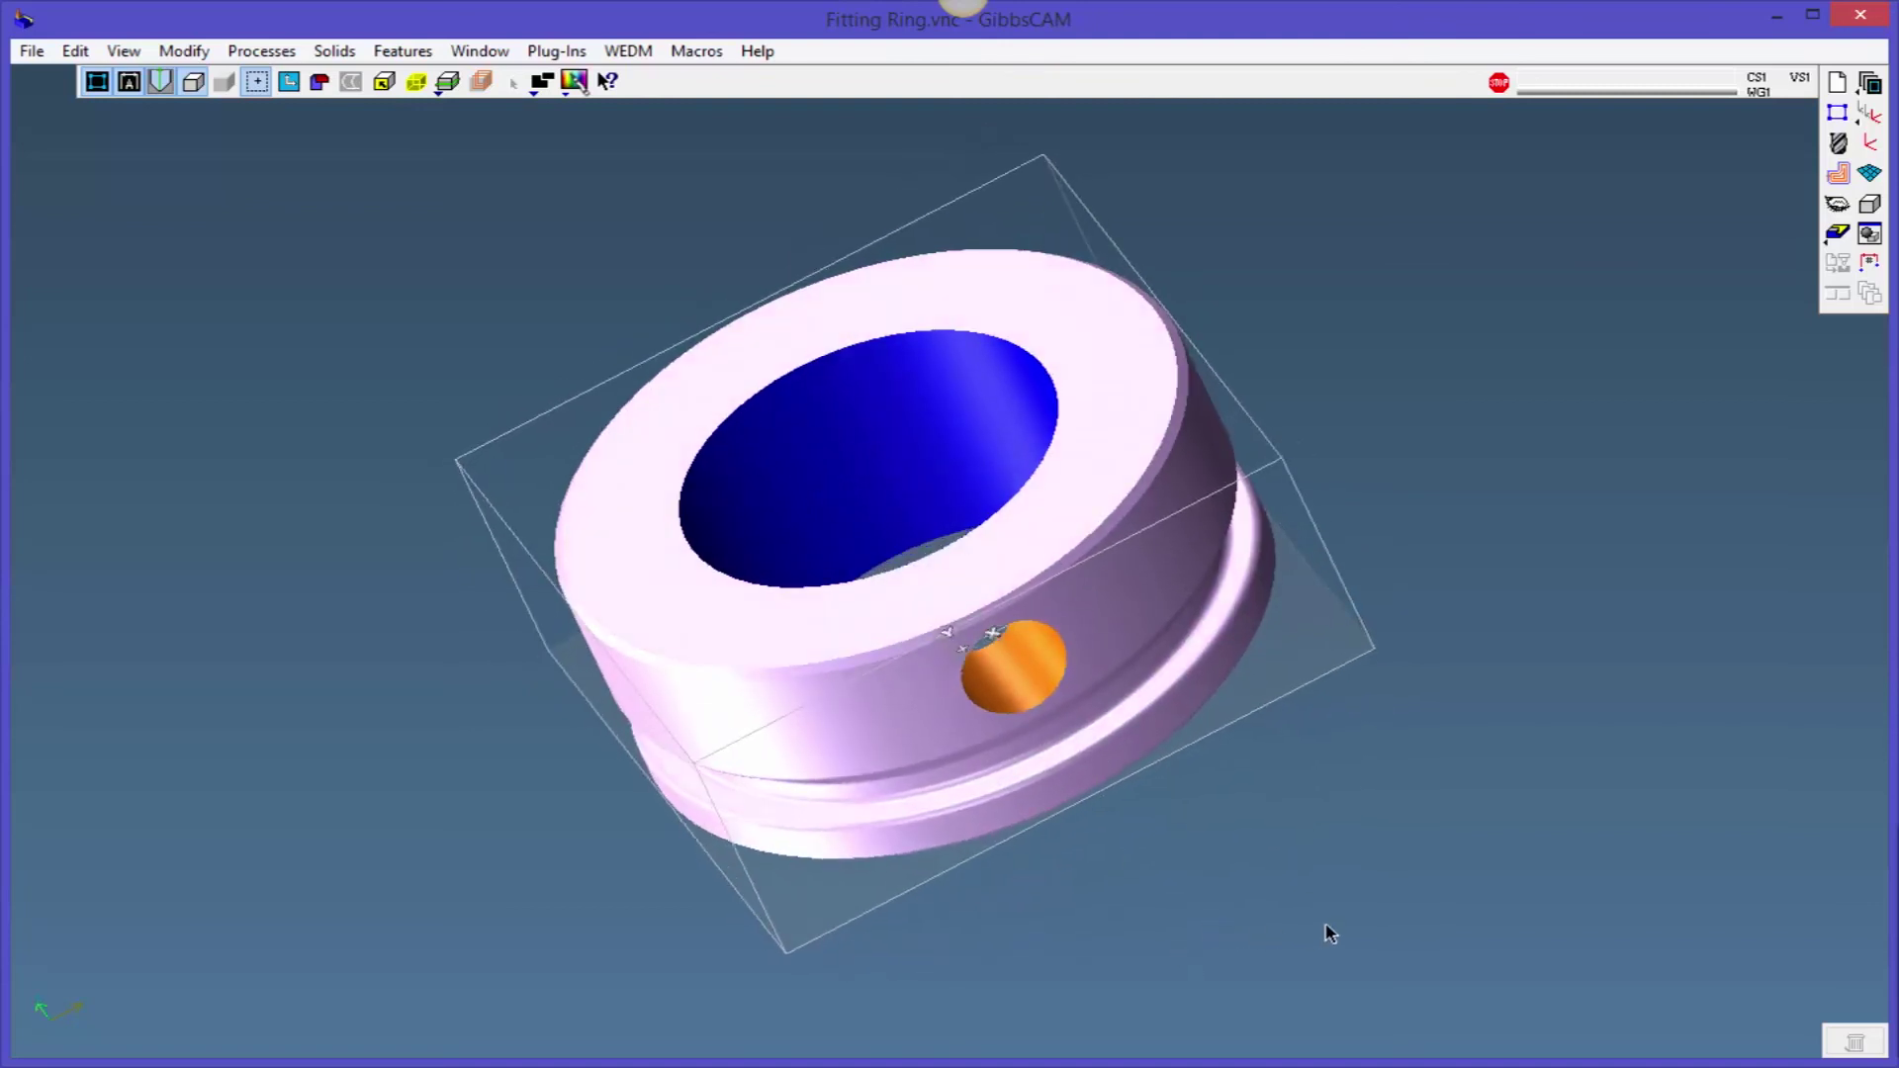
pyautogui.moveTo(1331, 933)
pyautogui.mouseDown(button='middle')
pyautogui.moveTo(1428, 920)
pyautogui.moveTo(1017, 791)
pyautogui.mouseUp(button='middle')
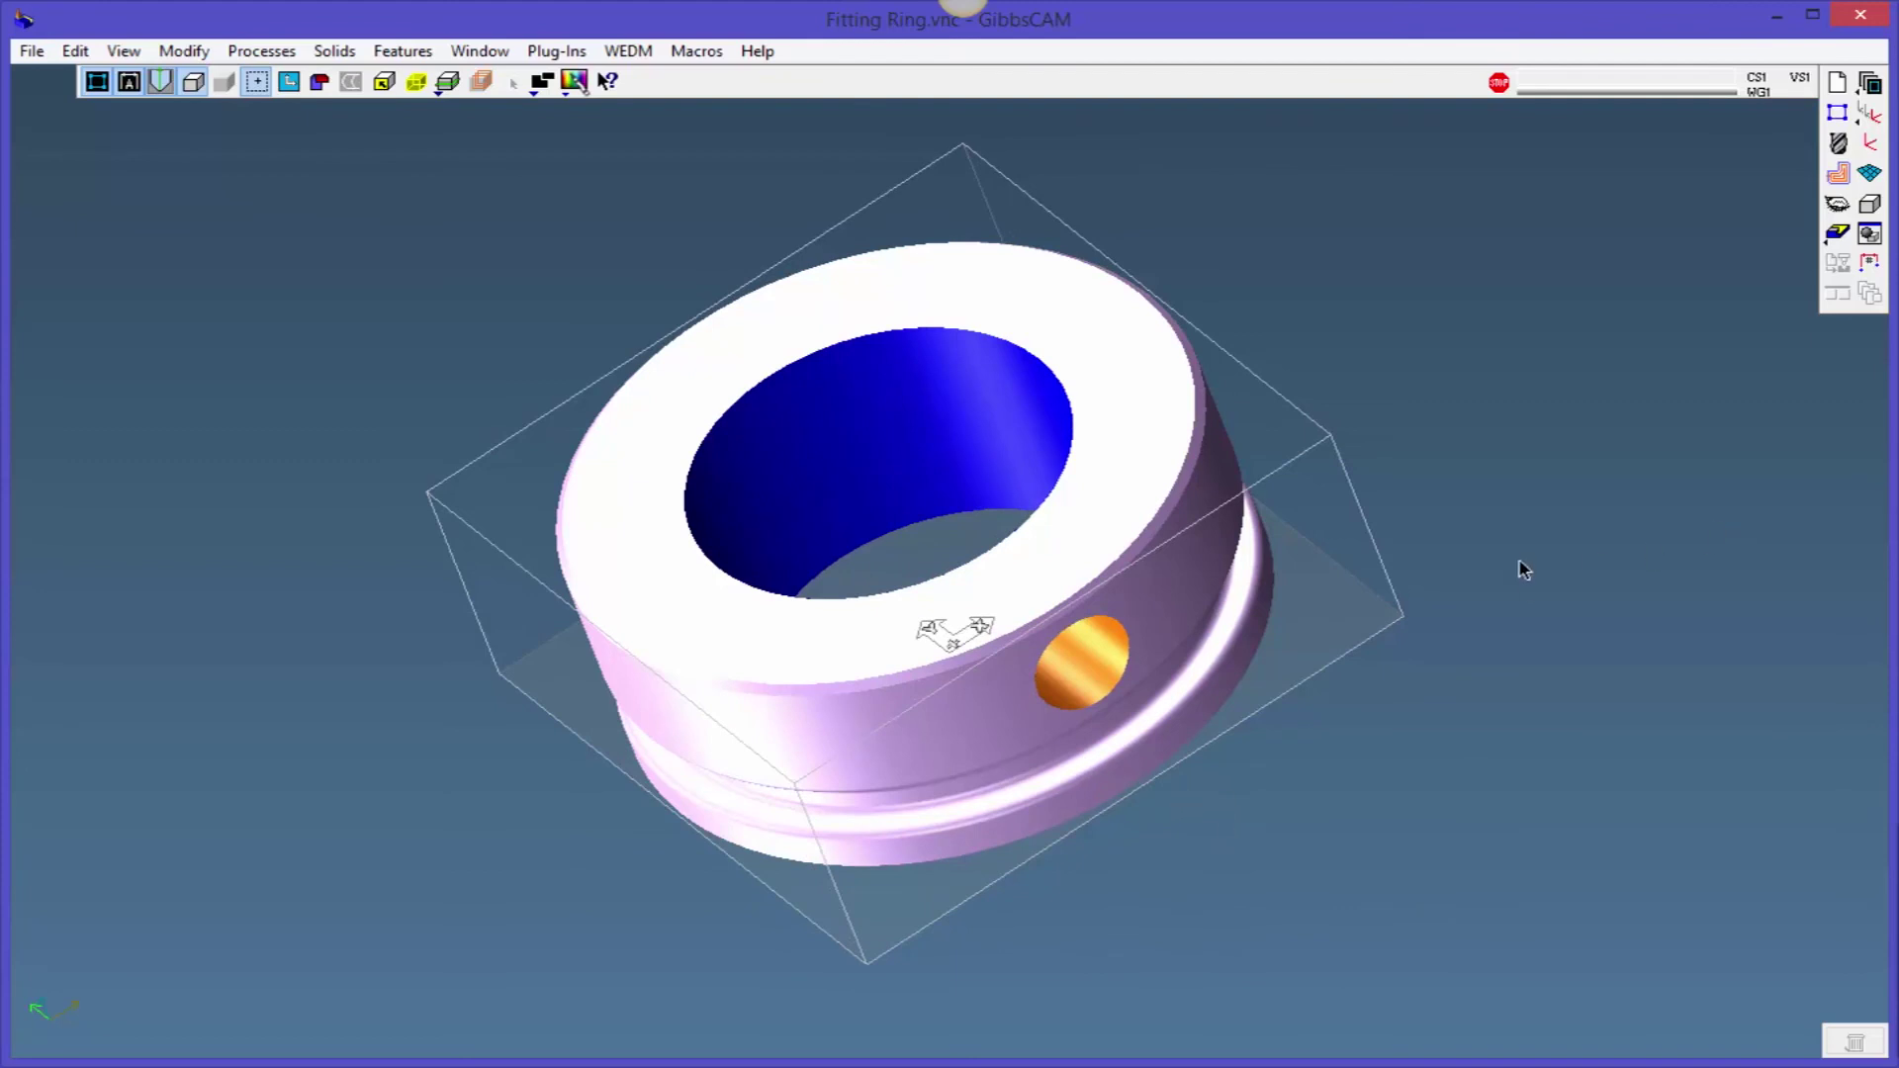
pyautogui.click(574, 83)
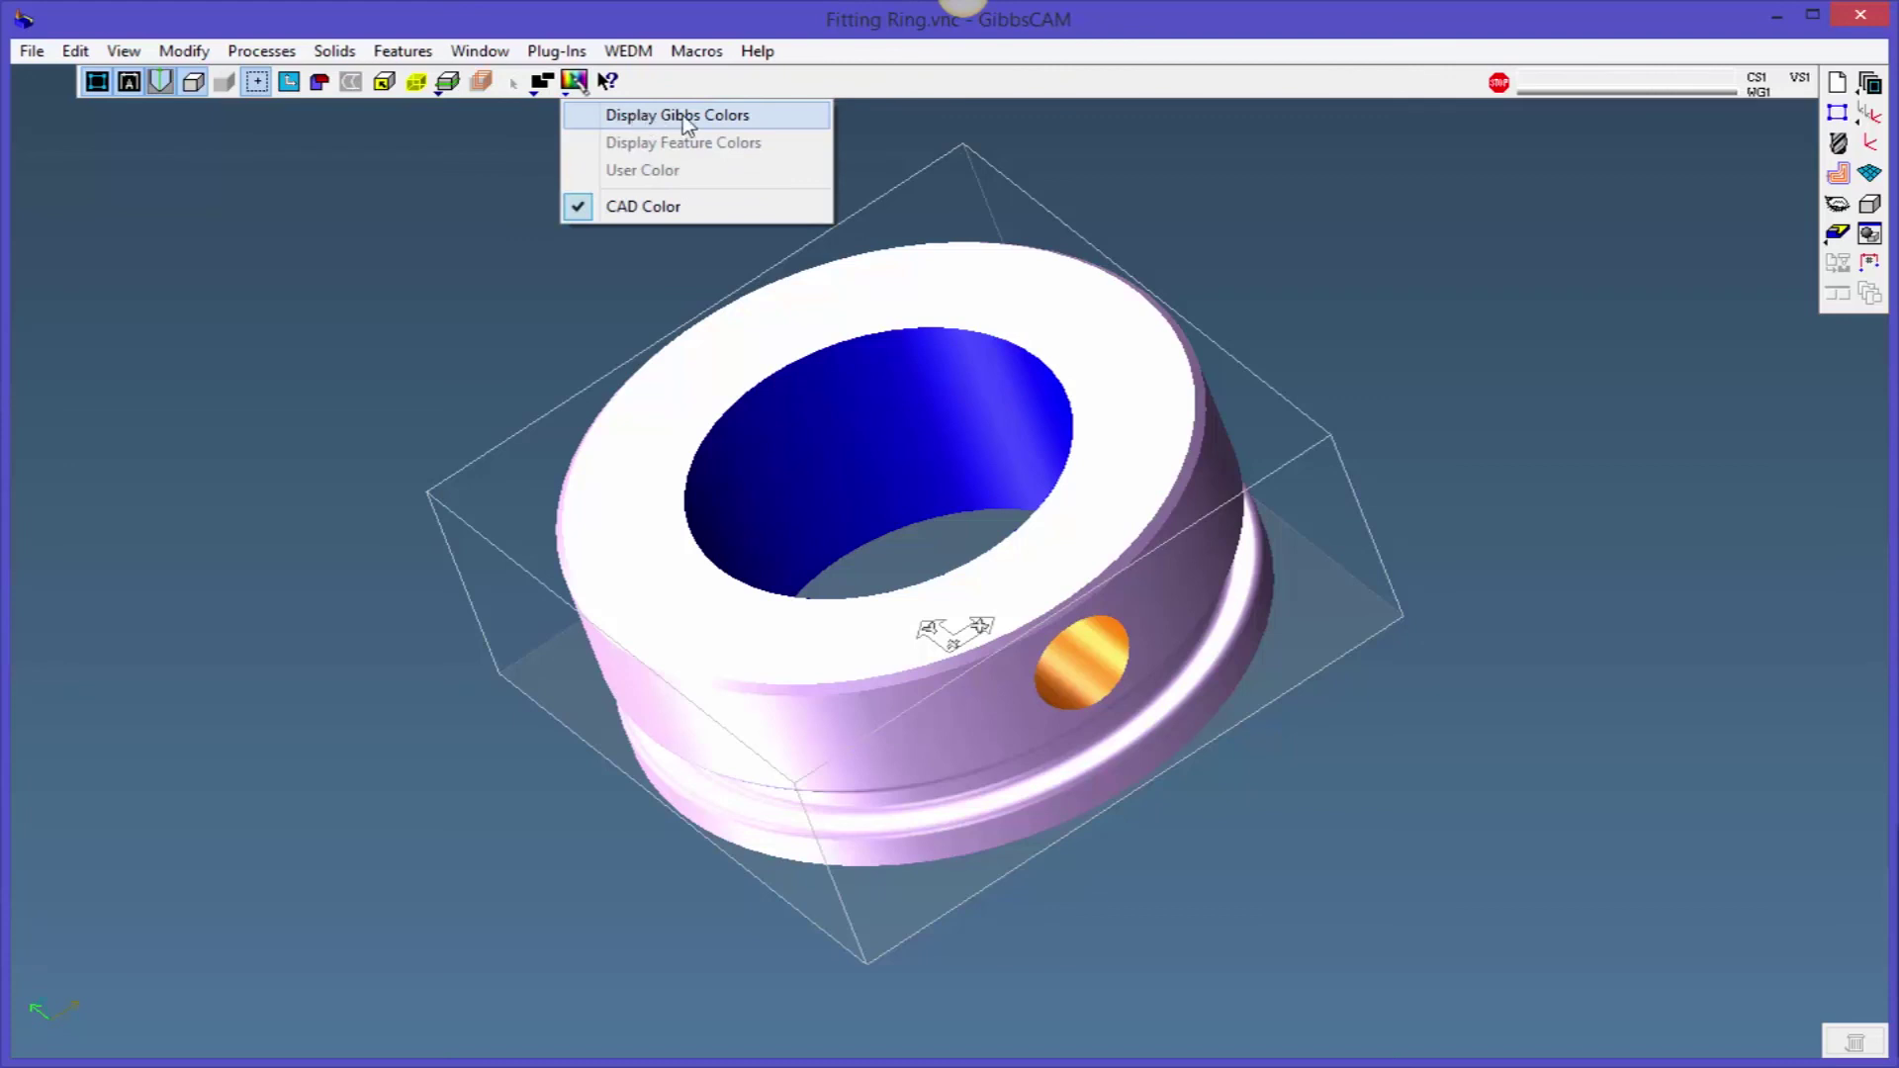
pyautogui.click(713, 119)
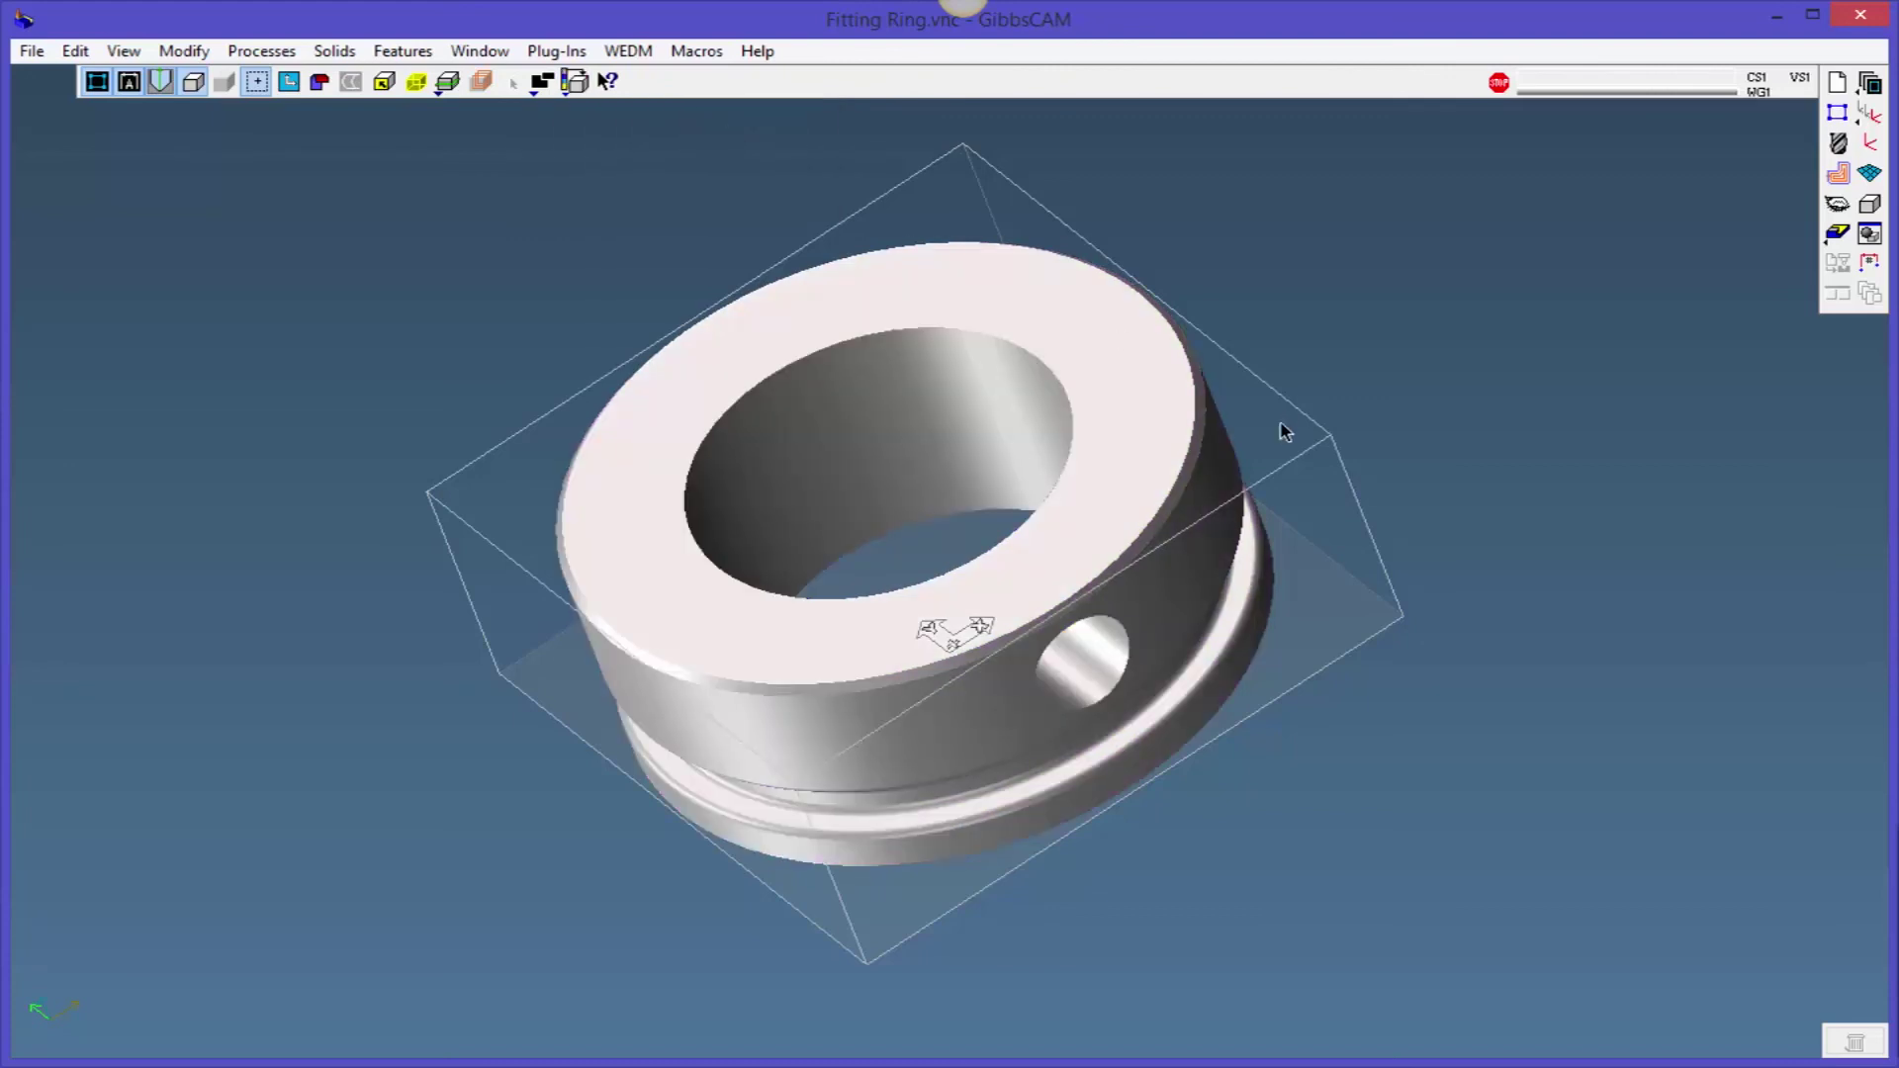
pyautogui.moveTo(941, 646)
pyautogui.mouseDown(button='middle')
pyautogui.moveTo(801, 849)
pyautogui.moveTo(836, 665)
pyautogui.moveTo(691, 548)
pyautogui.moveTo(623, 590)
pyautogui.moveTo(603, 650)
pyautogui.mouseUp(button='middle')
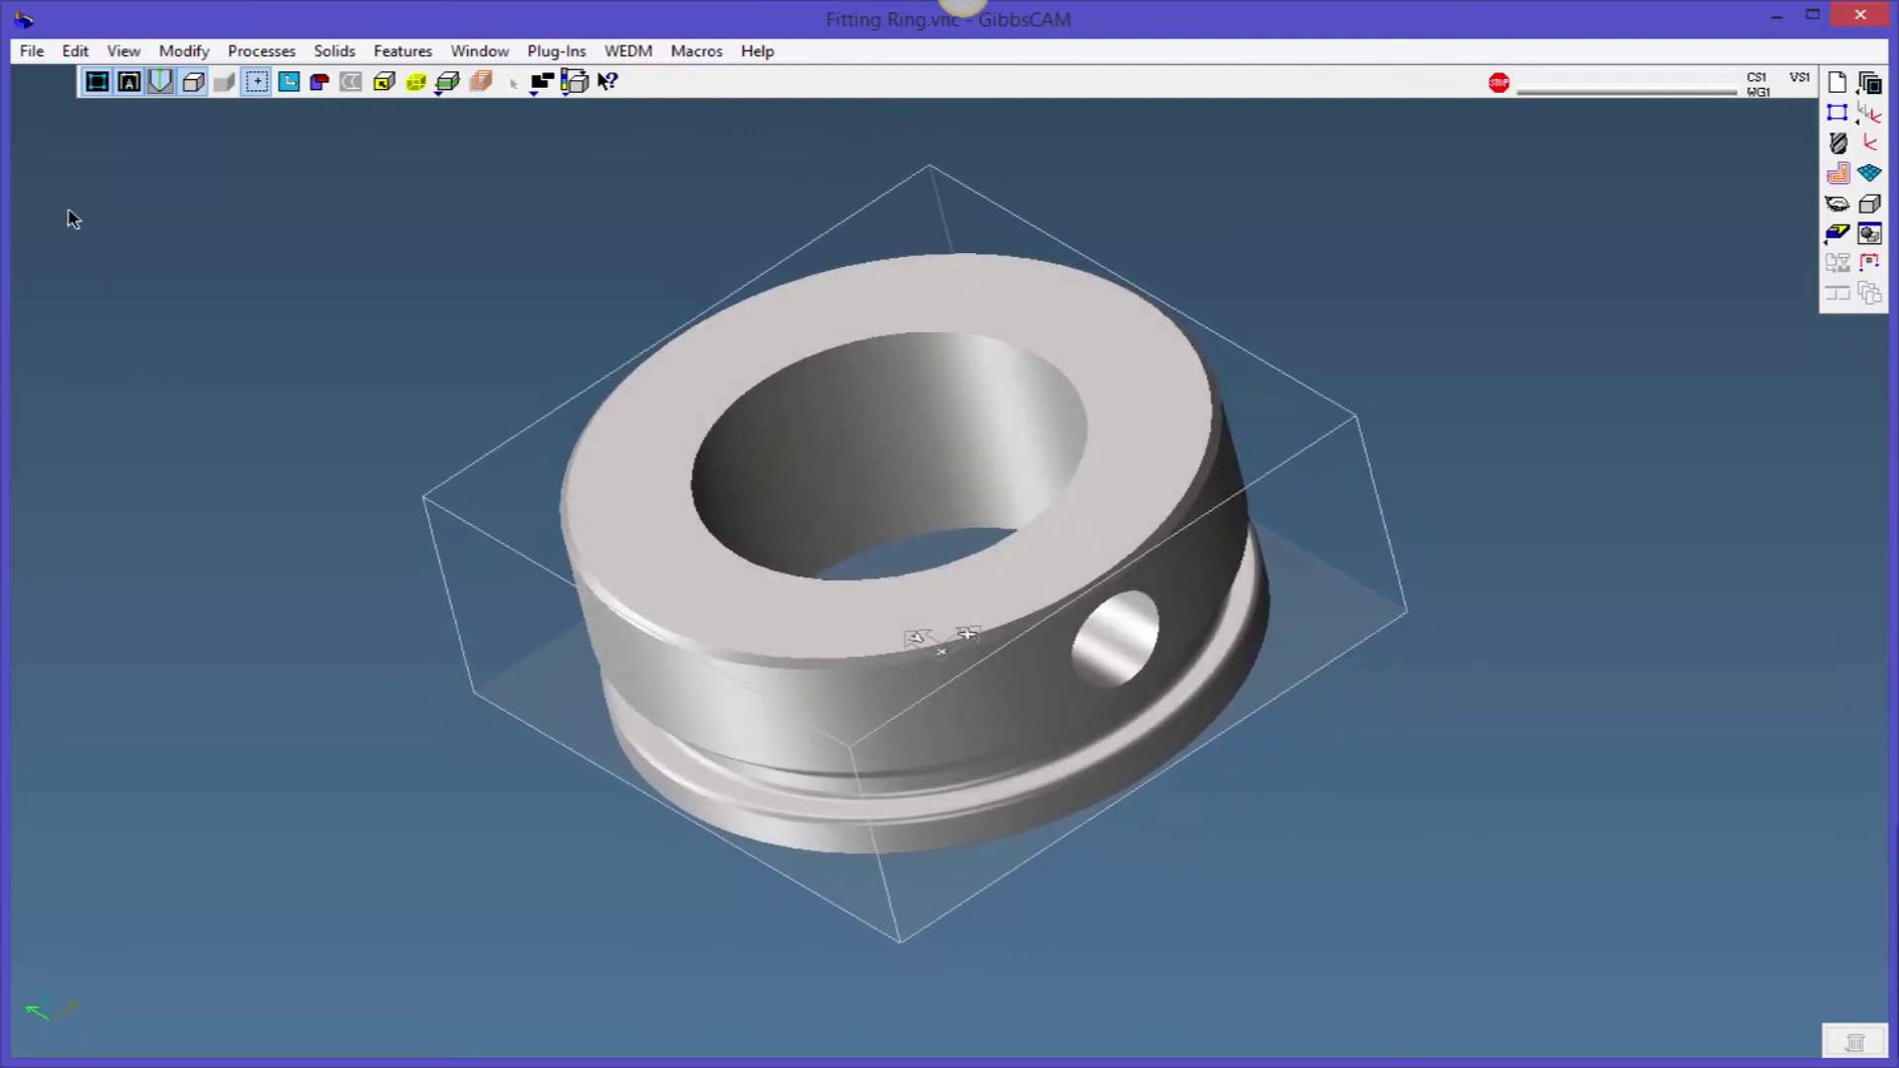
# Open File > Preferences and launch Edit Appearance Settings from the Display tab
pyautogui.click(29, 57)
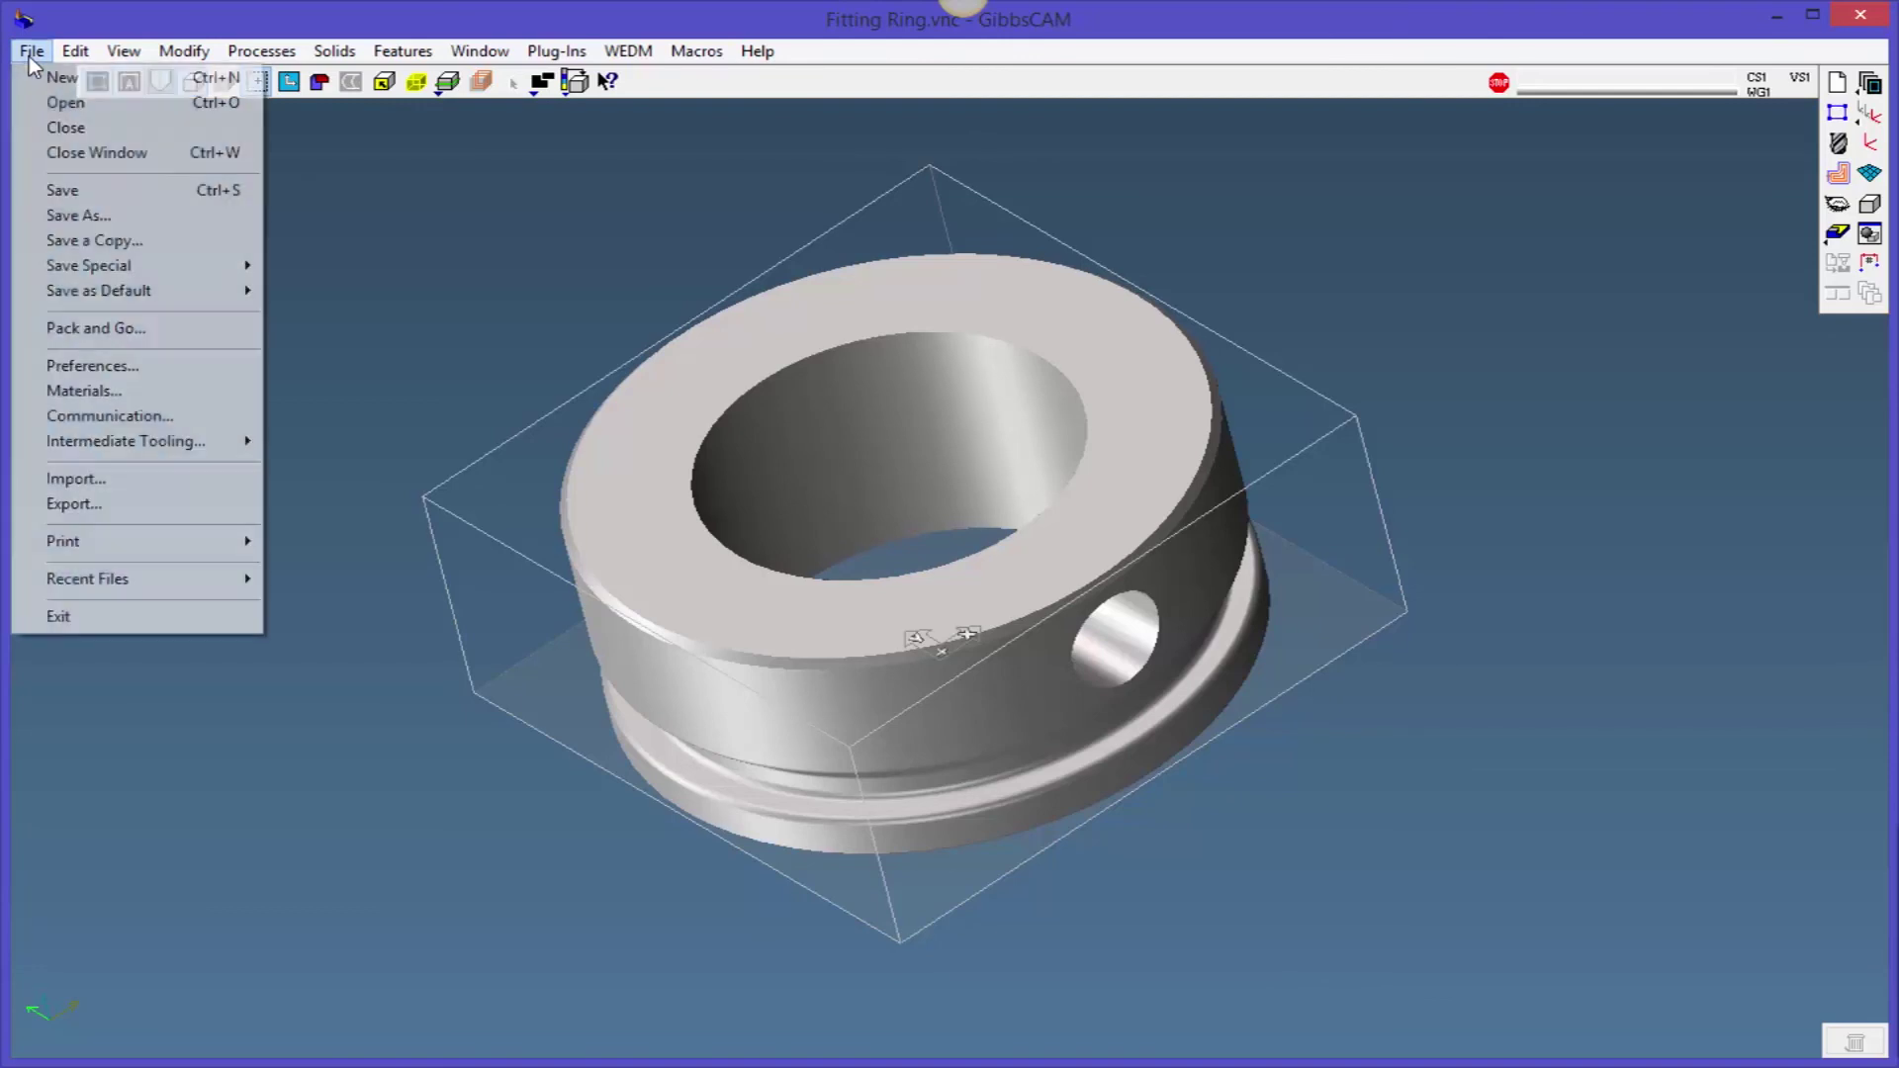
pyautogui.click(88, 365)
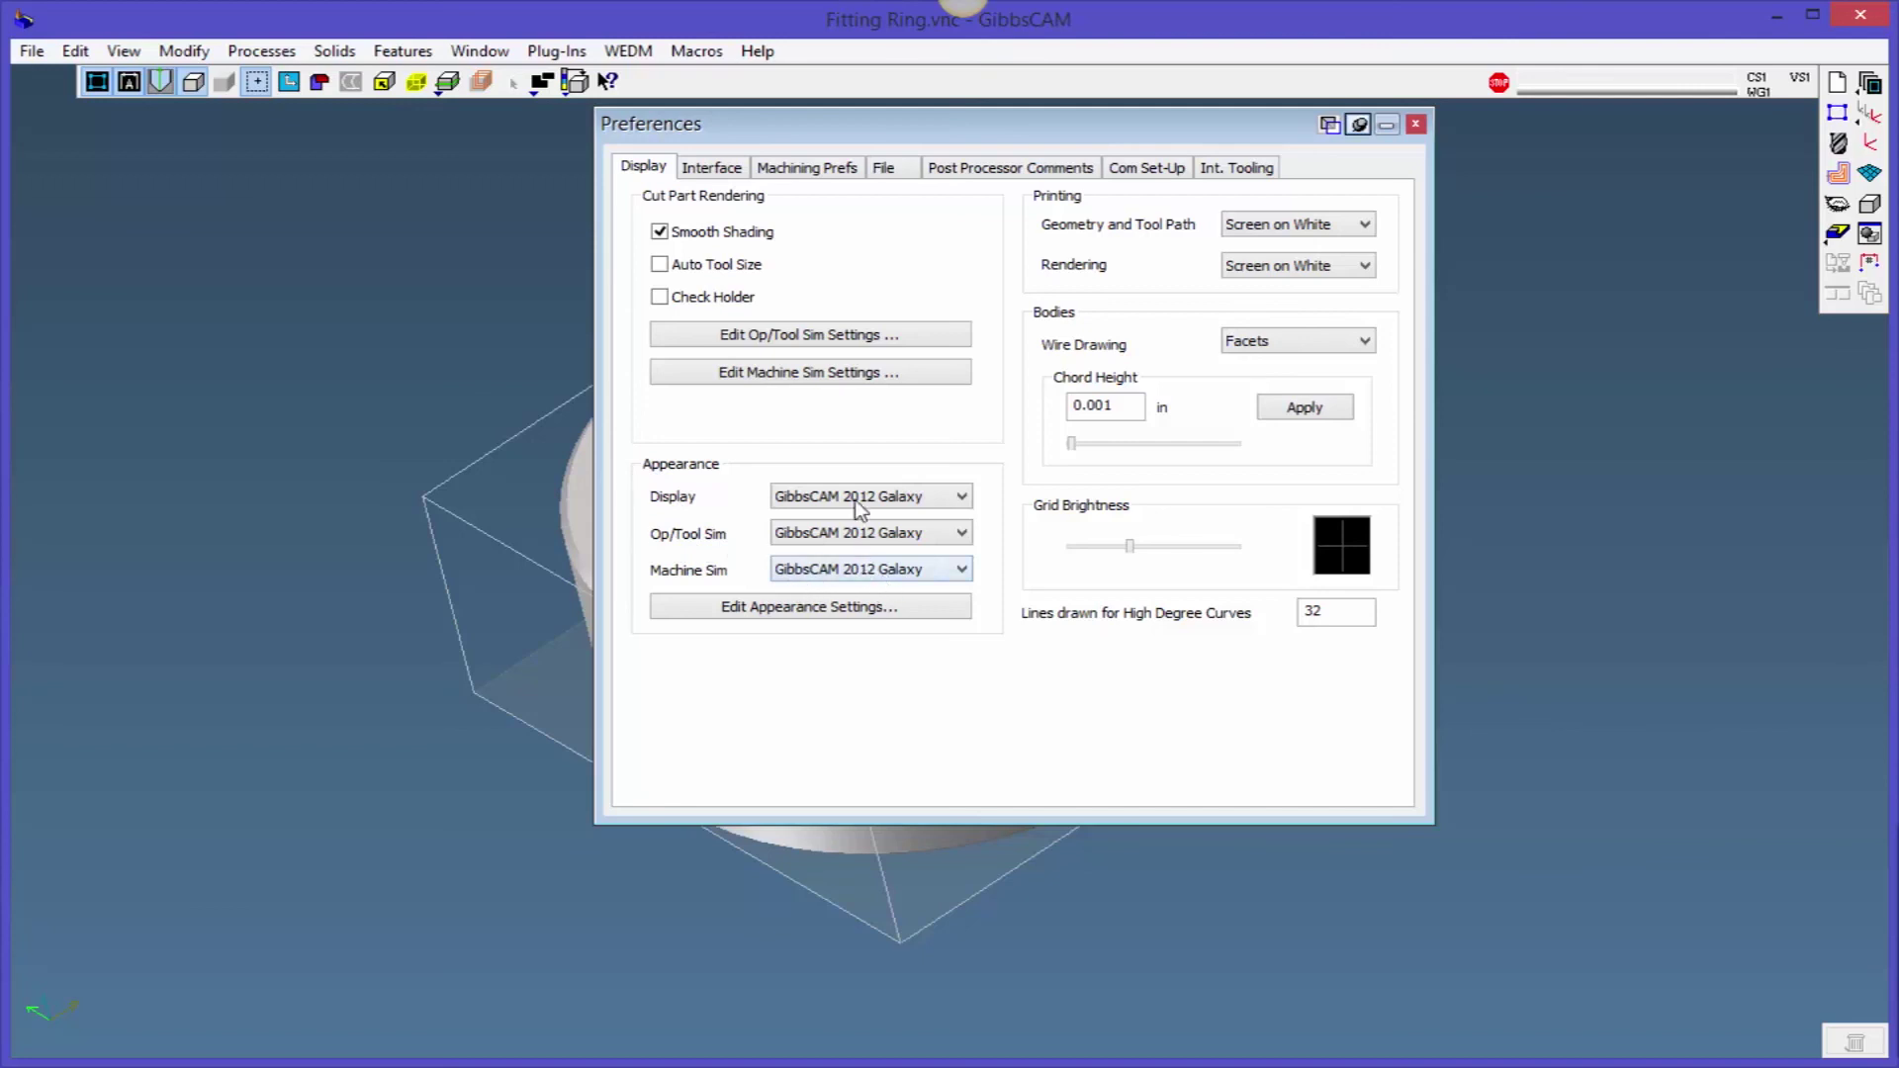
pyautogui.click(848, 609)
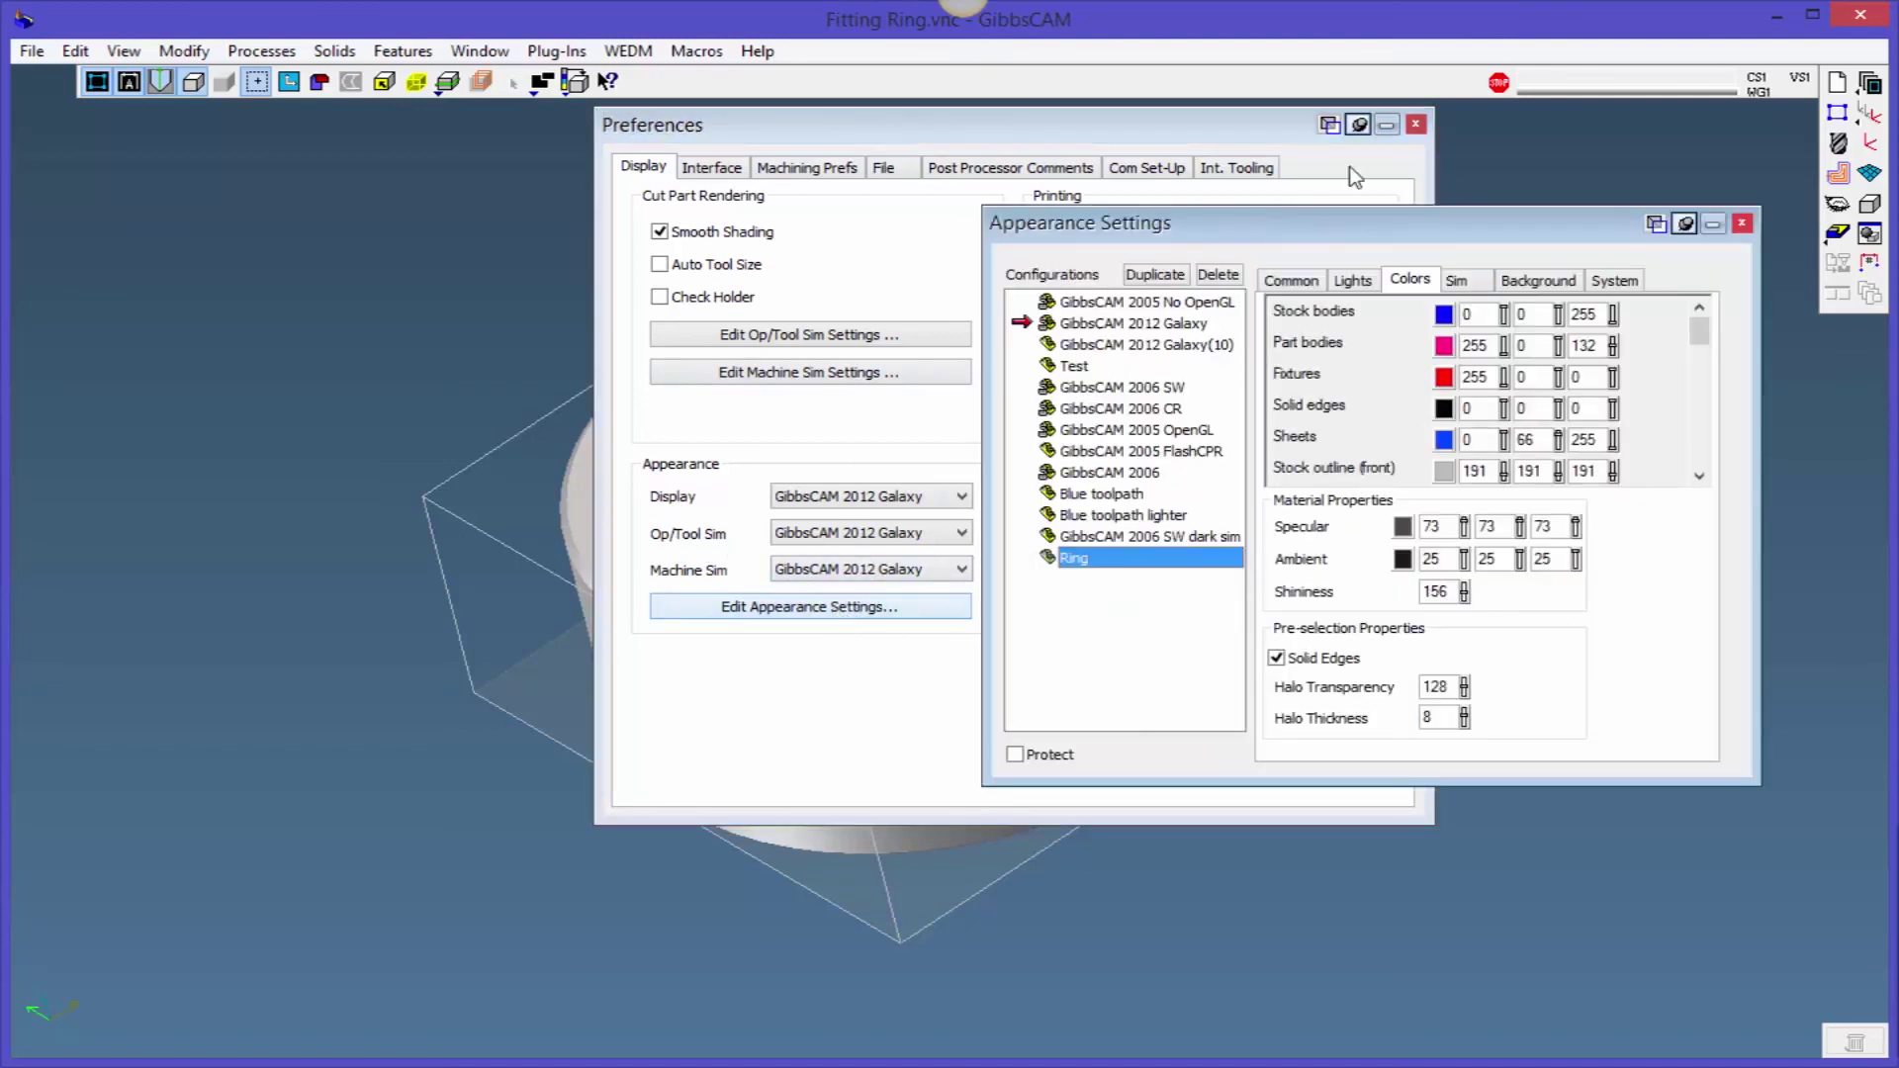
# Move the preferences aside, orbit the ring flatter, and view the colour and simulation settings
pyautogui.click(1385, 126)
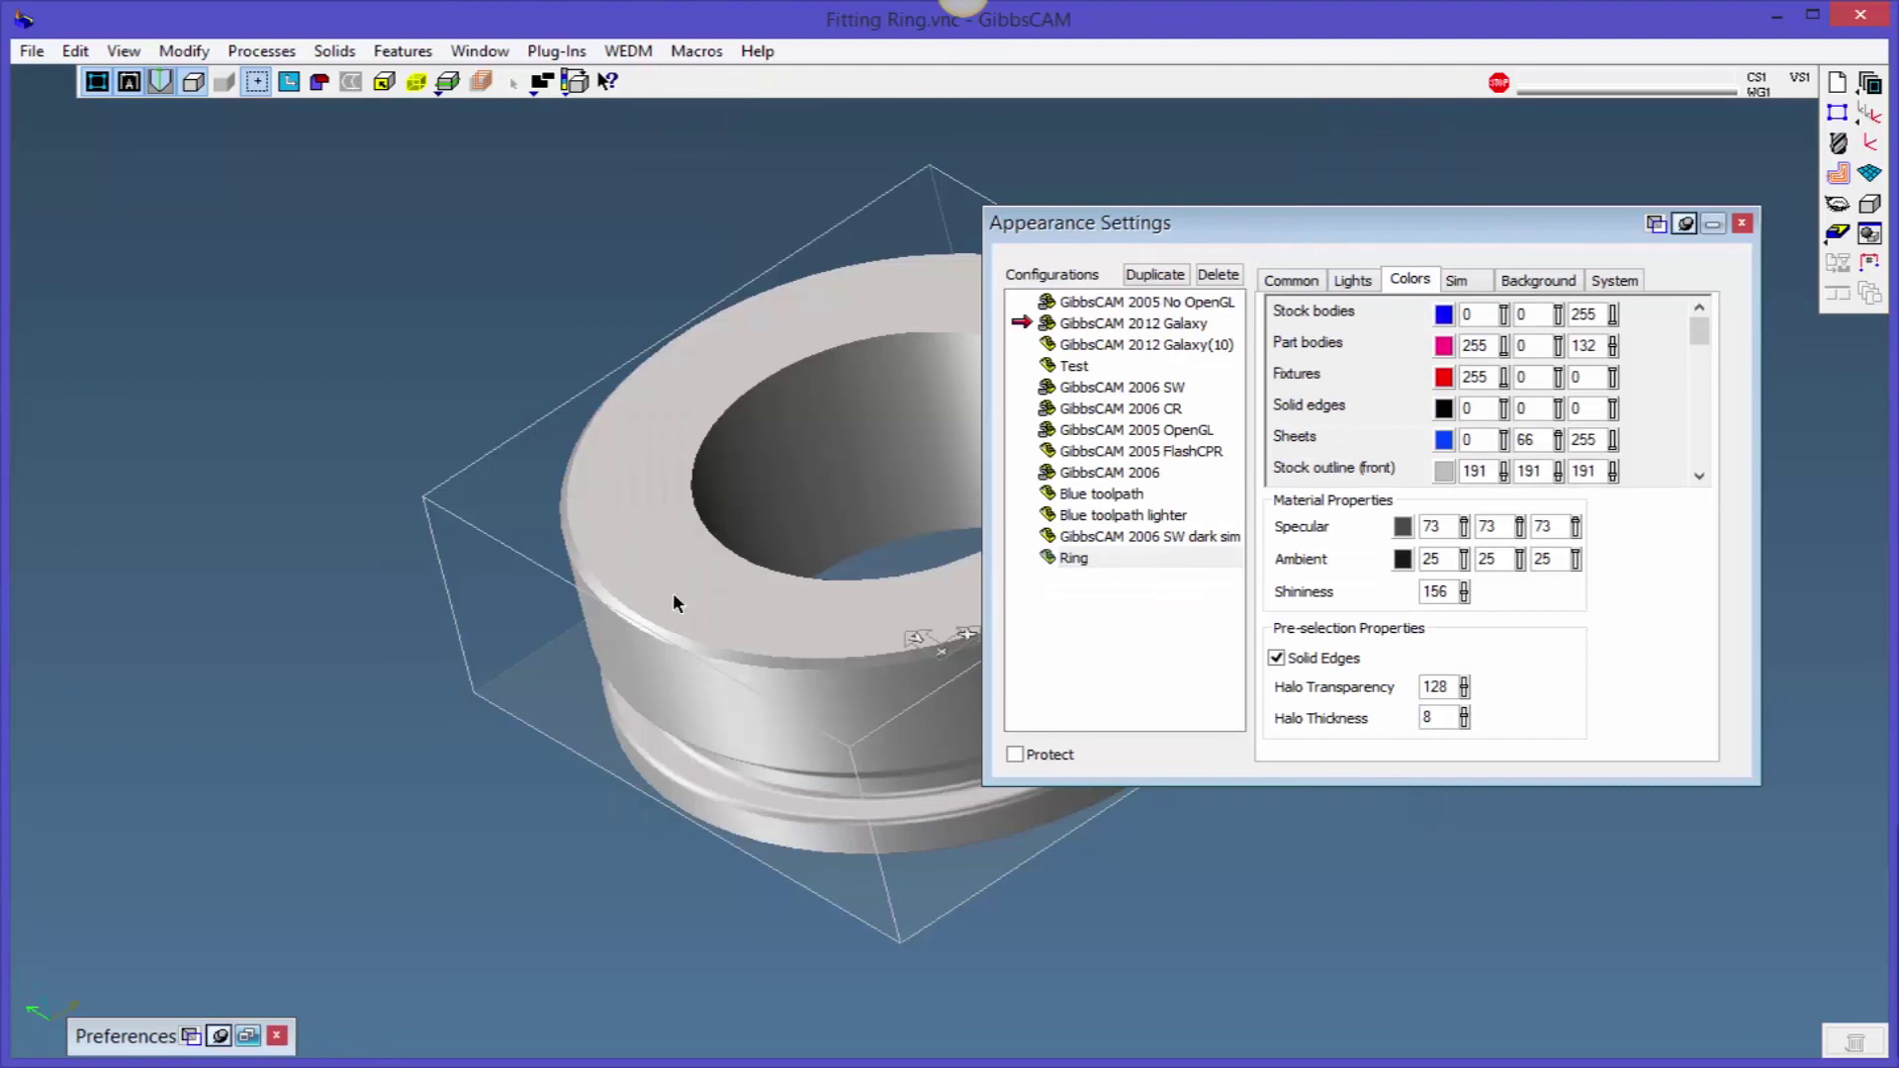
pyautogui.moveTo(651, 695); pyautogui.dragTo(445, 573, button='middle')
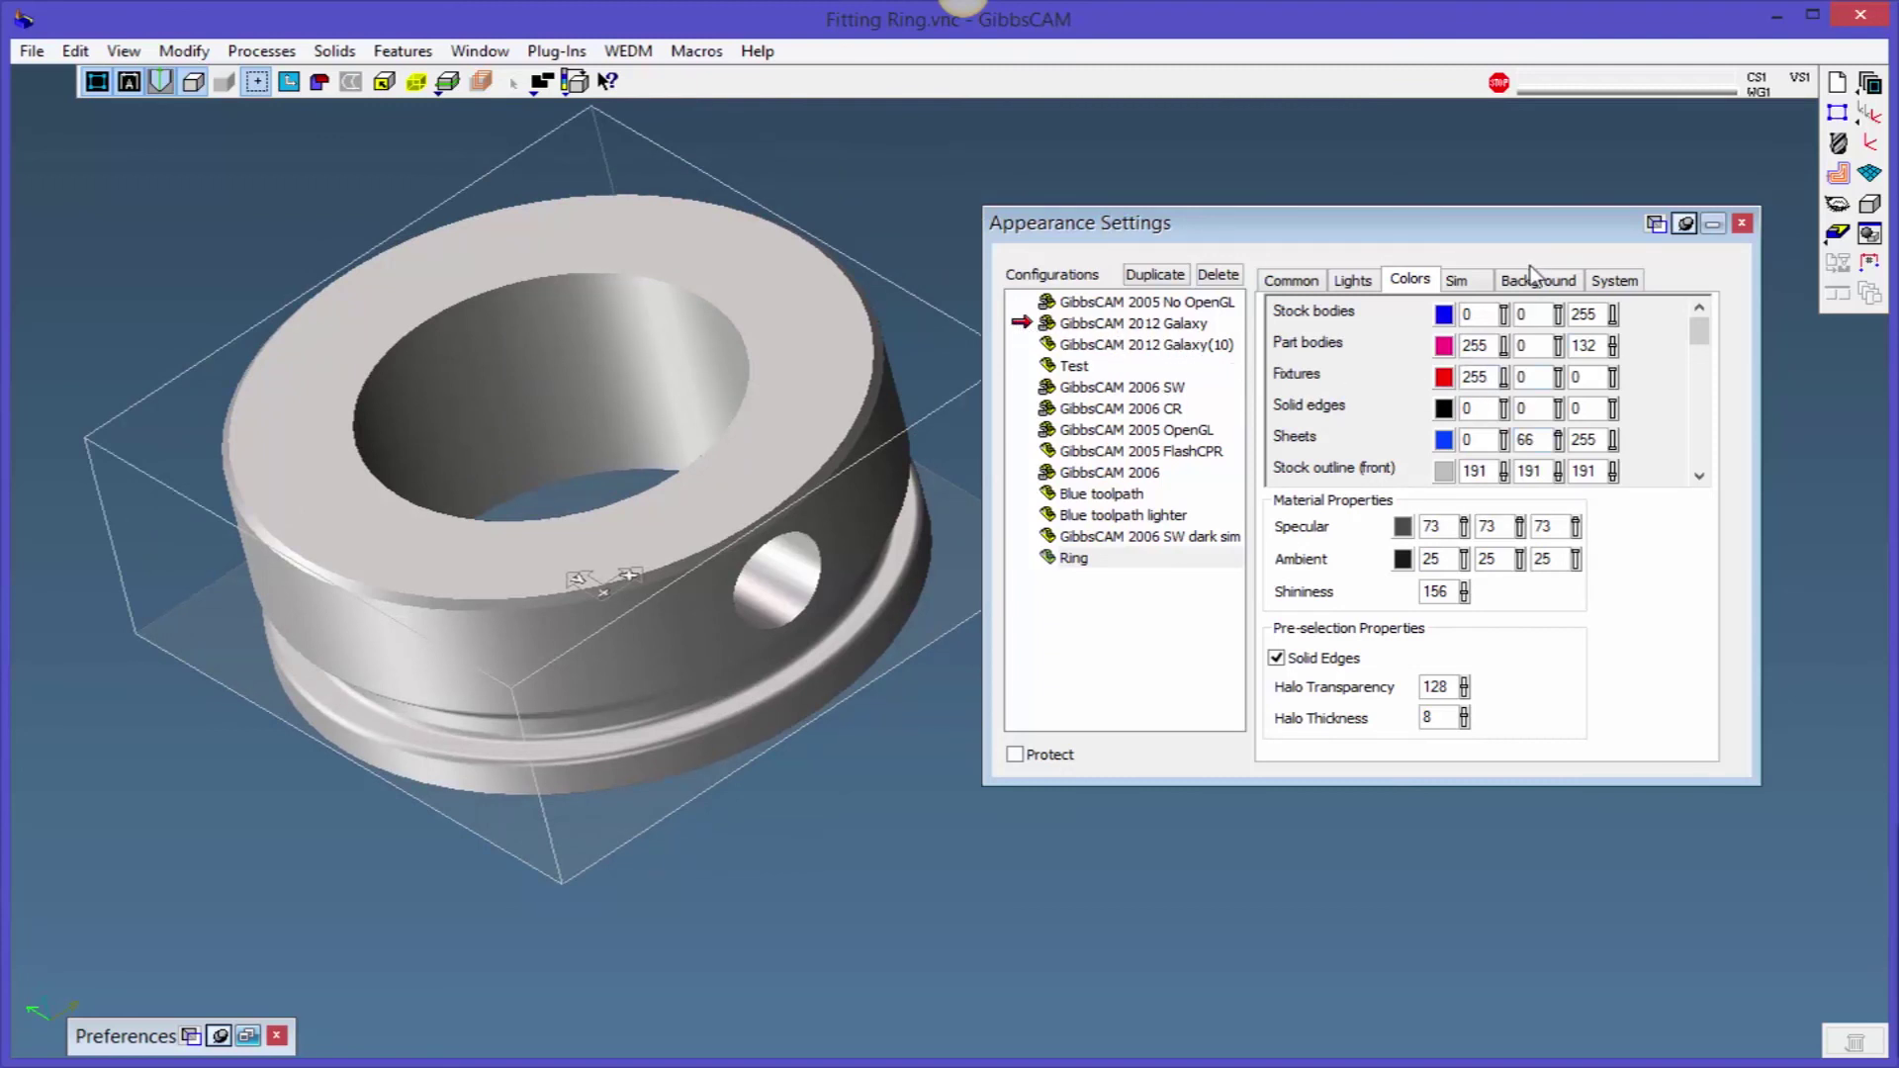
pyautogui.click(1407, 287)
pyautogui.click(1417, 287)
pyautogui.moveTo(1691, 332)
pyautogui.mouseDown()
pyautogui.moveTo(1709, 357)
pyautogui.moveTo(1700, 315)
pyautogui.mouseUp()
pyautogui.click(1458, 287)
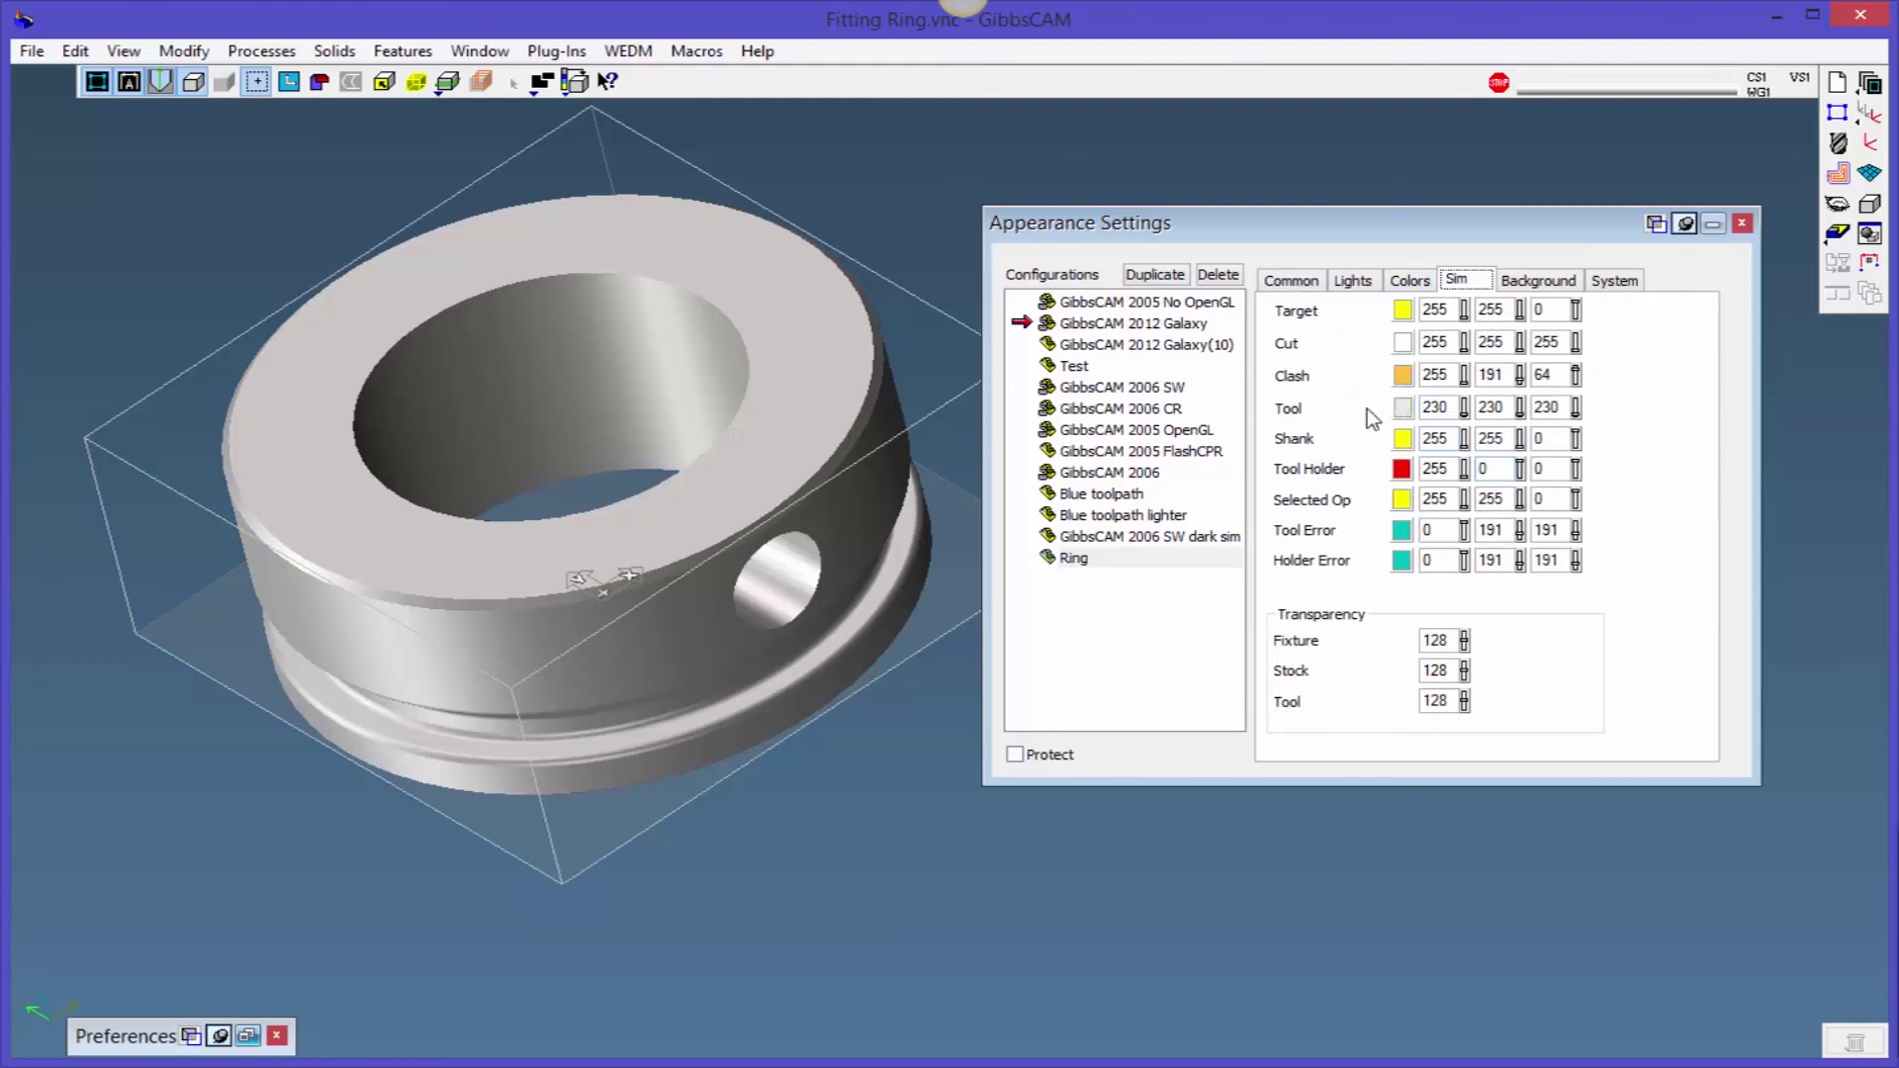
# Compare body colours of Galaxy, Galaxy(10), 2006 CR and 2005 FlashCPR, ending on 2012 Galaxy
pyautogui.click(1091, 330)
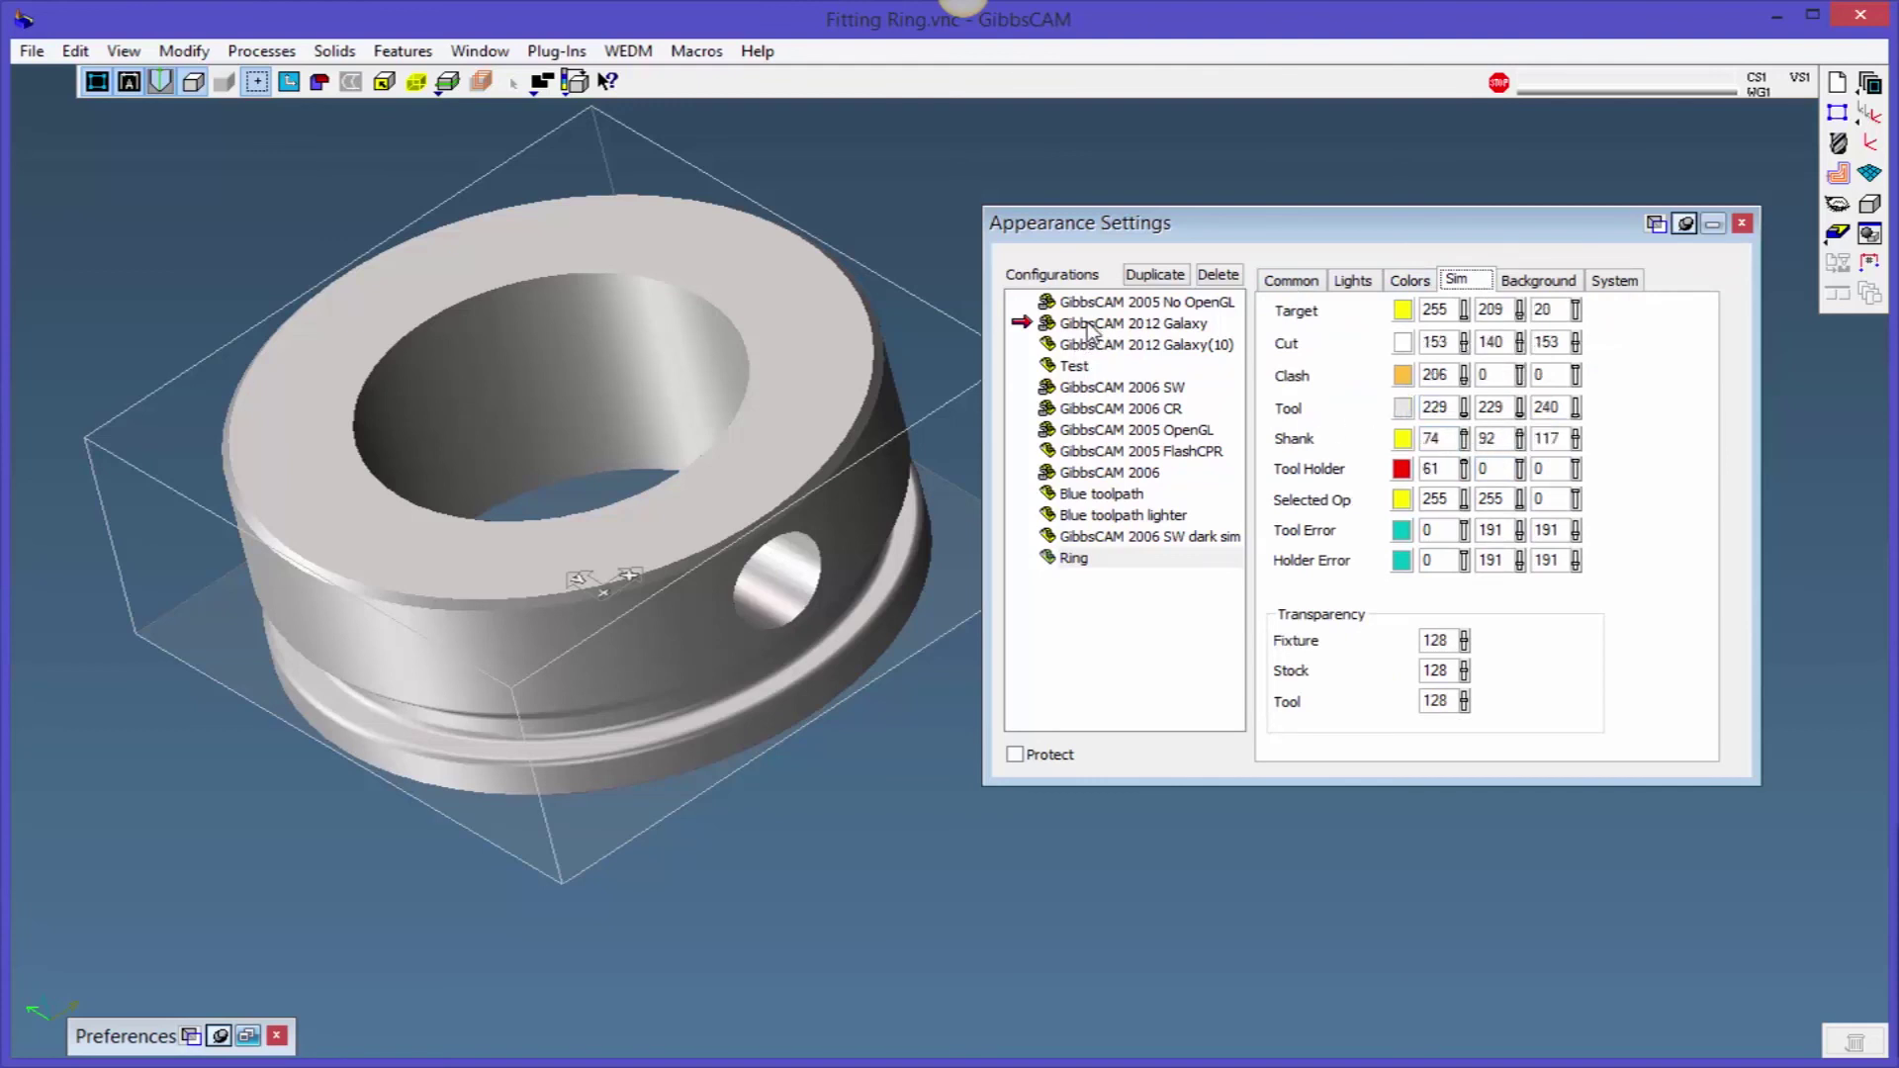
pyautogui.click(1411, 280)
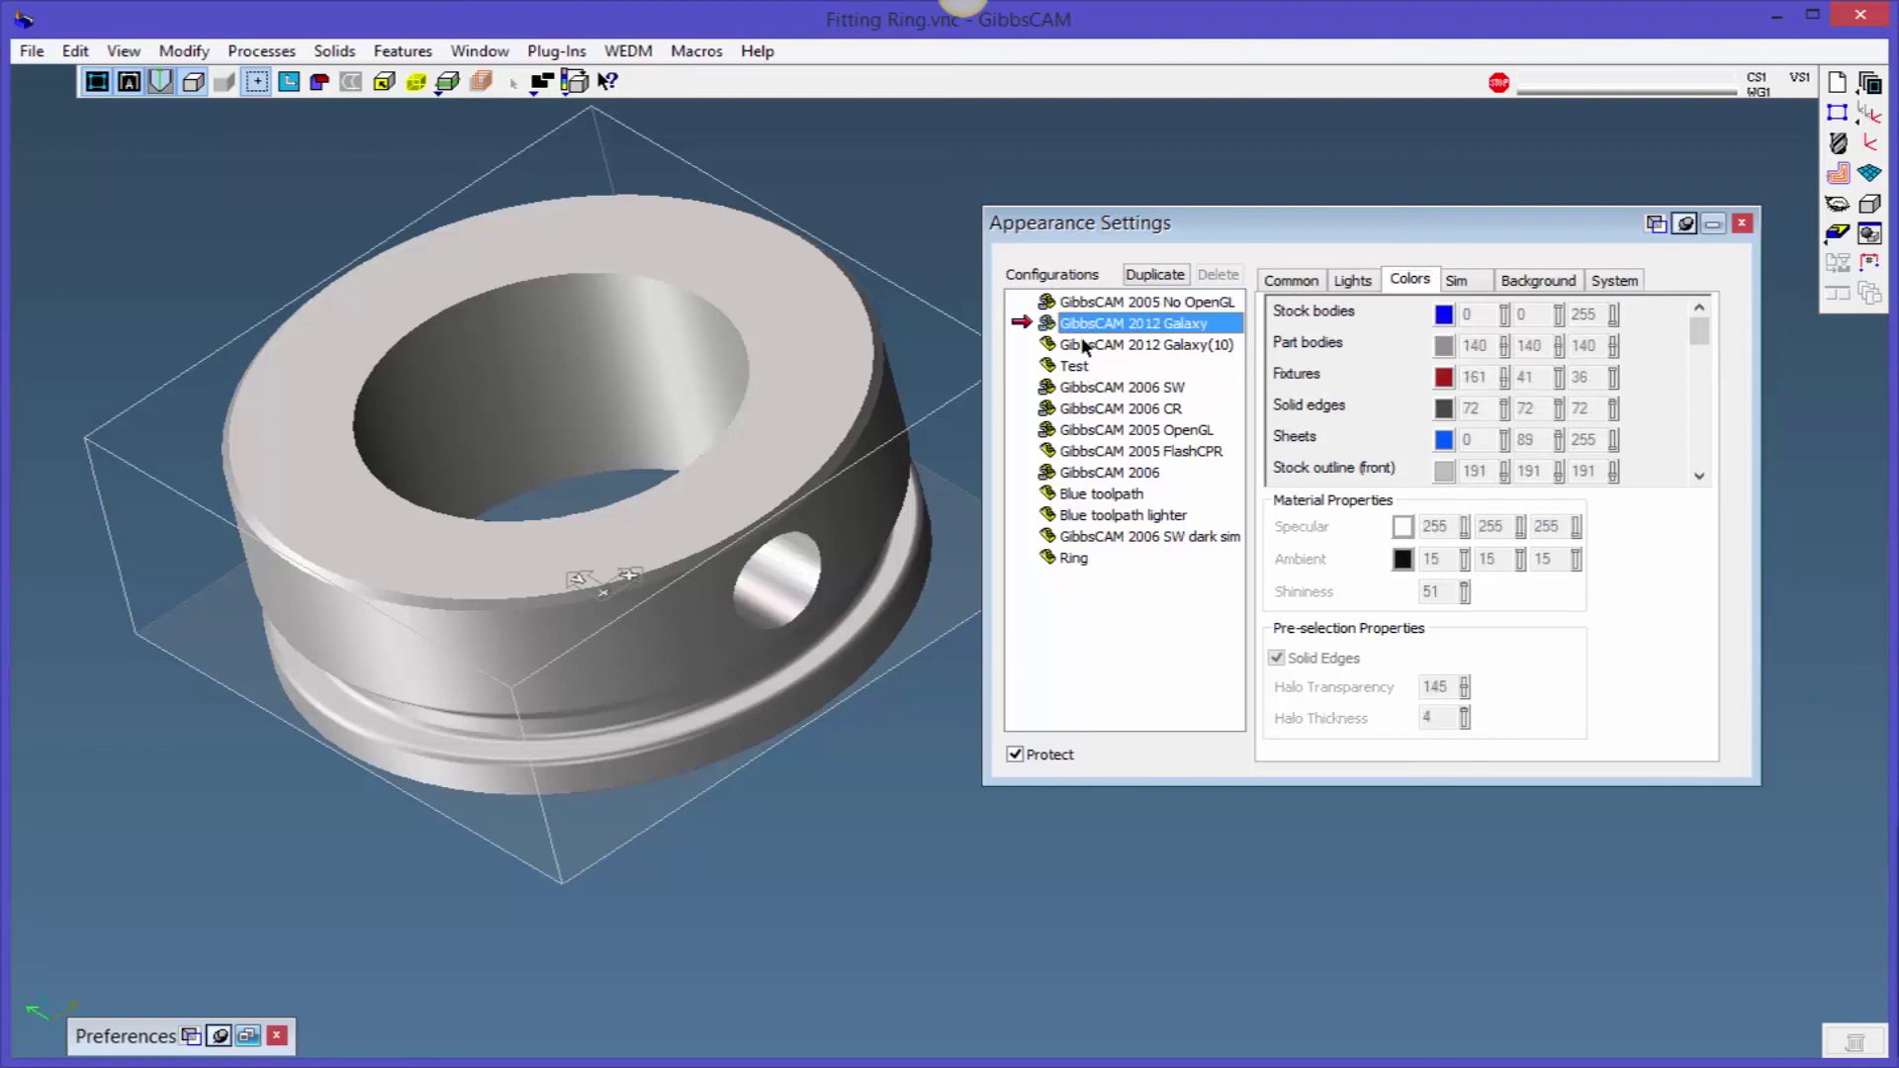
pyautogui.click(1142, 344)
pyautogui.click(1104, 413)
pyautogui.click(1091, 451)
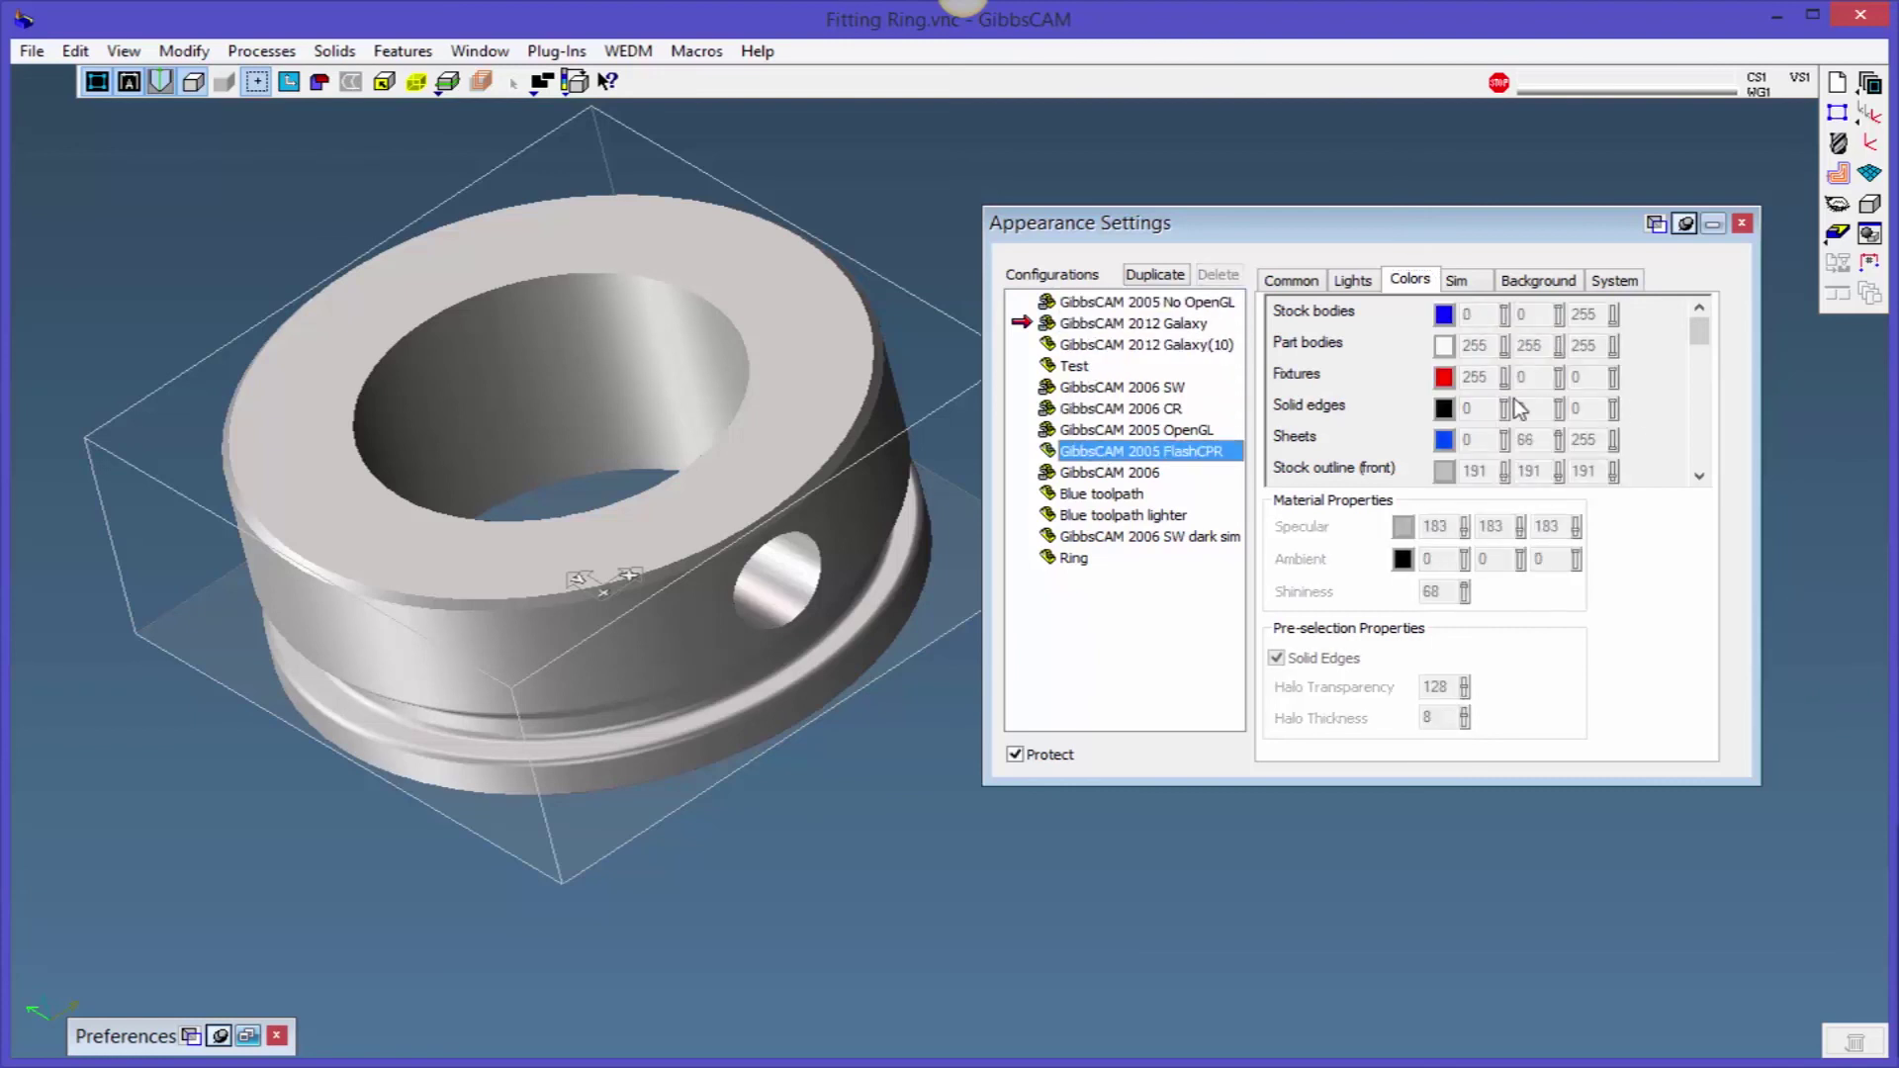
pyautogui.click(1082, 329)
# Duplicate GibbsCAM 2012 Galaxy as 'Solid Ring' and make it the active configuration
pyautogui.click(1167, 273)
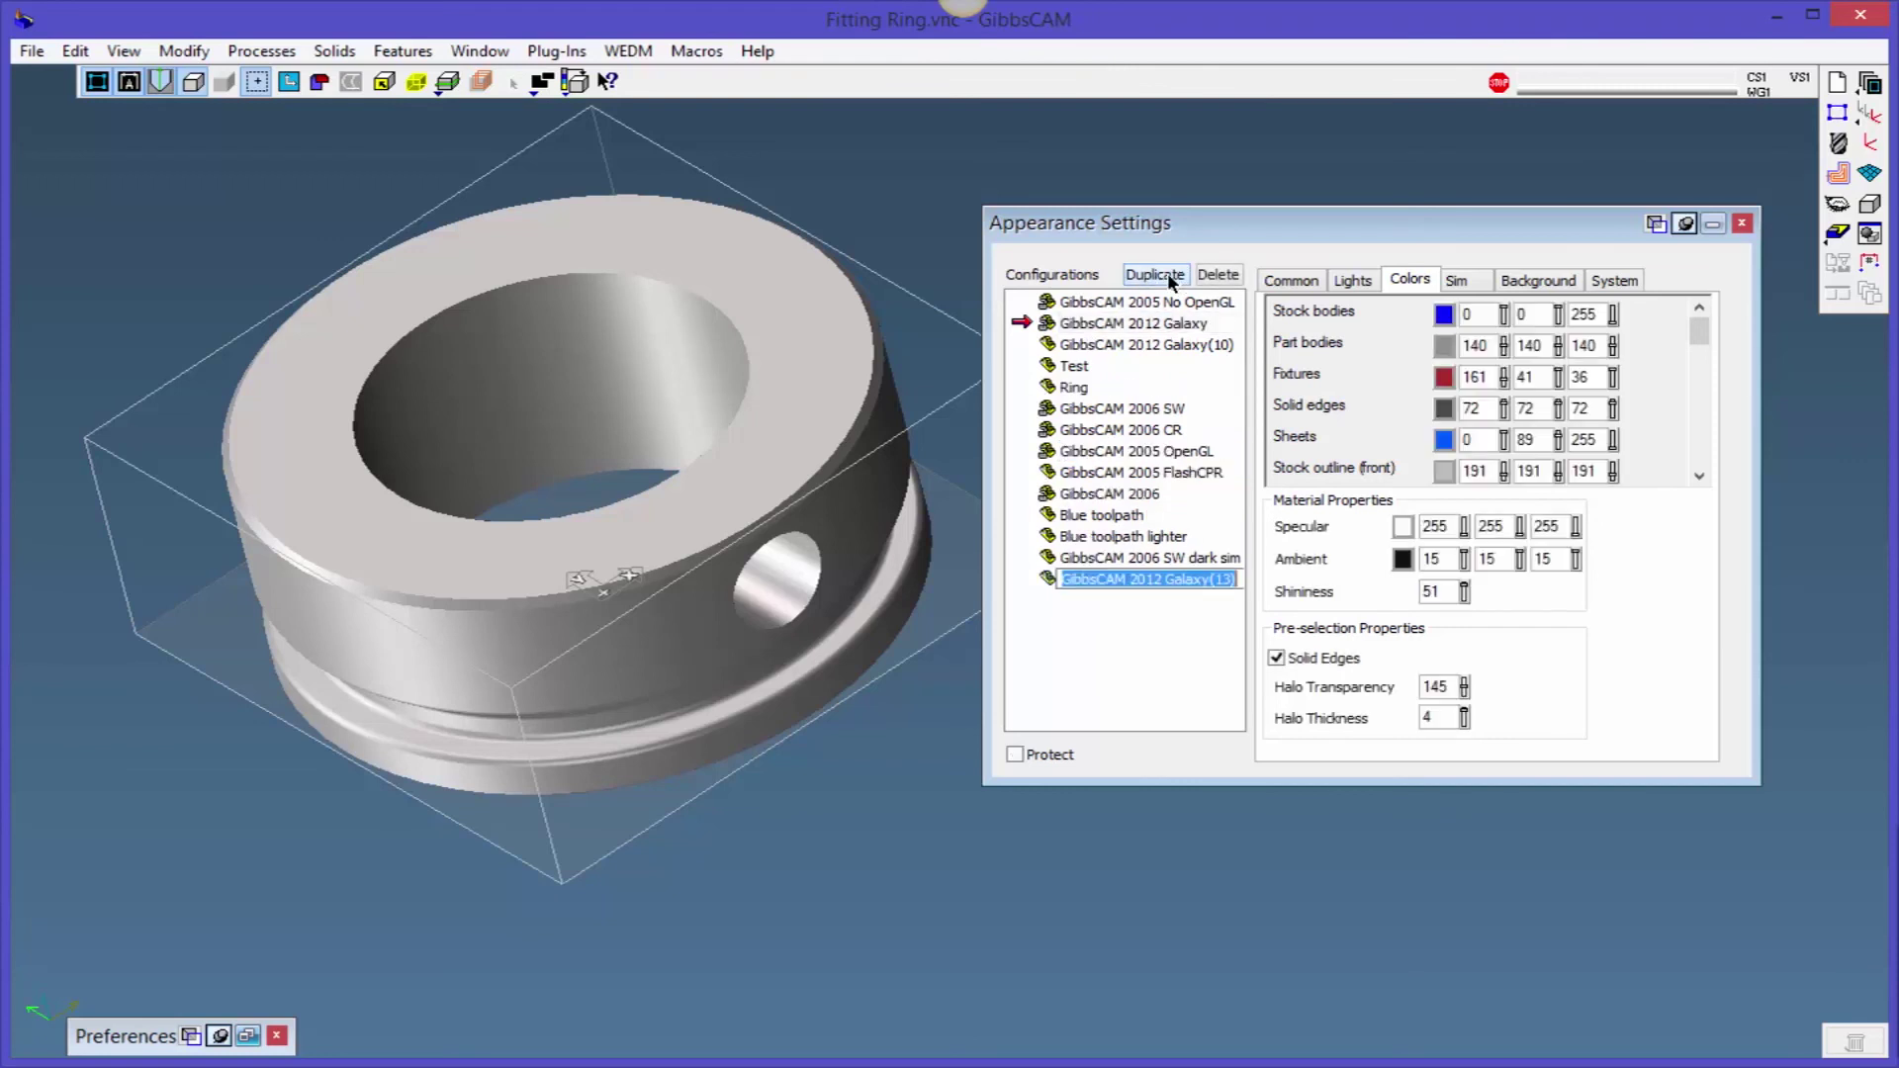
pyautogui.write('Solid')
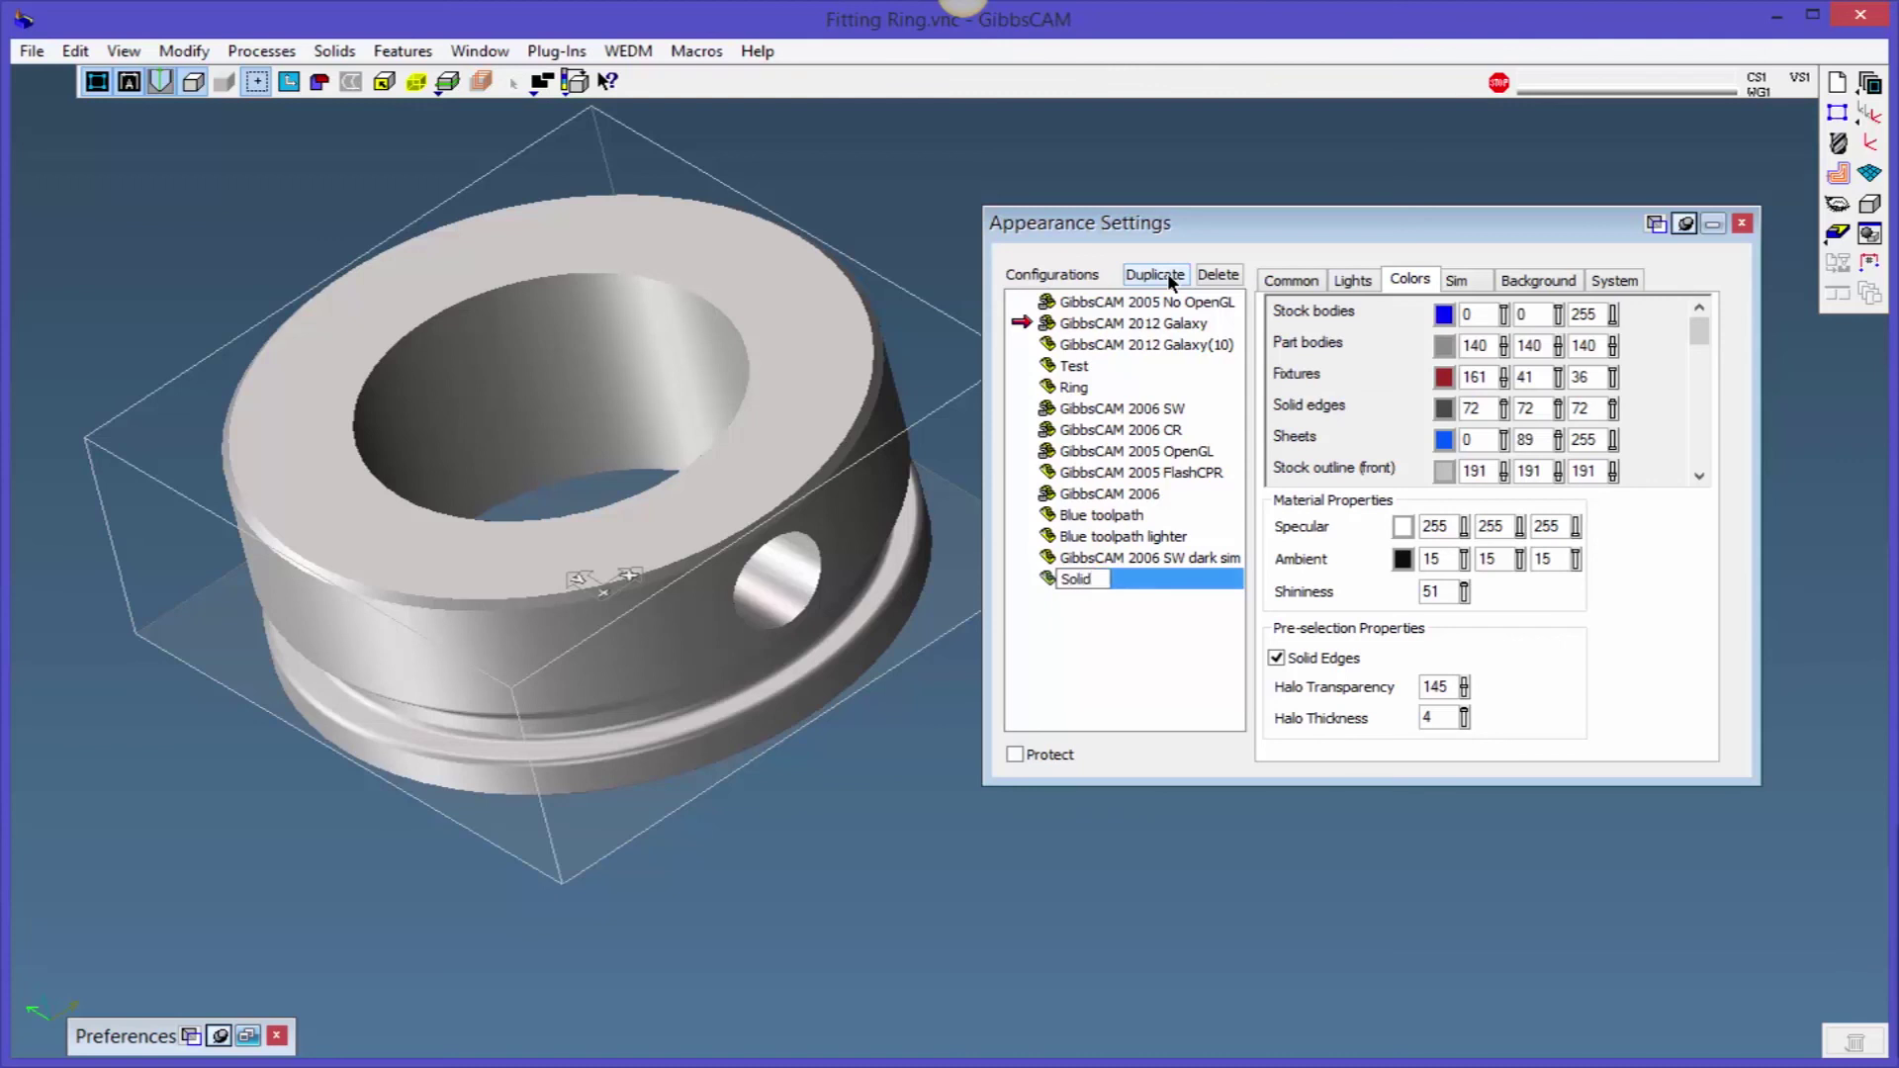
pyautogui.write(' Ring')
pyautogui.press('Return')
pyautogui.click(1034, 582)
# Set Solid Ring's part bodies red, then green, then reactivate 2012 Galaxy and close
pyautogui.click(1457, 286)
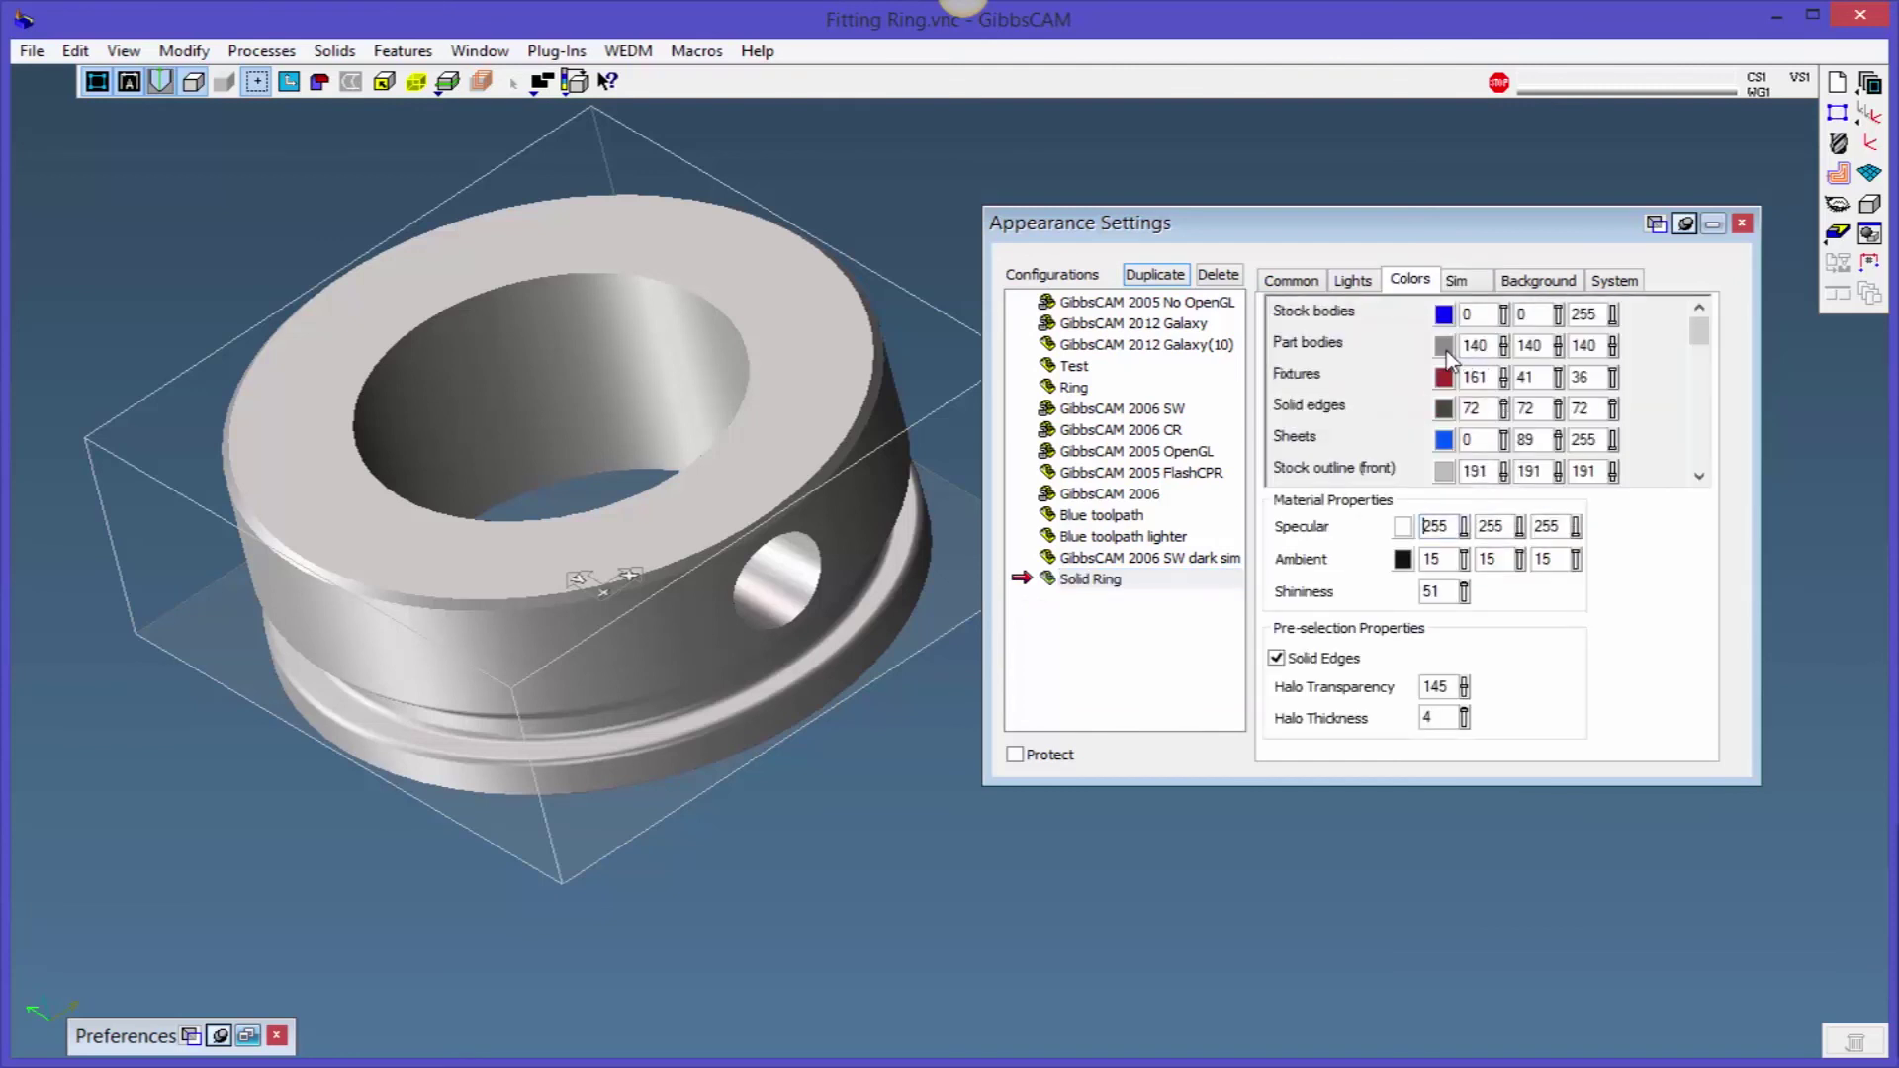
pyautogui.click(1447, 345)
pyautogui.click(1491, 369)
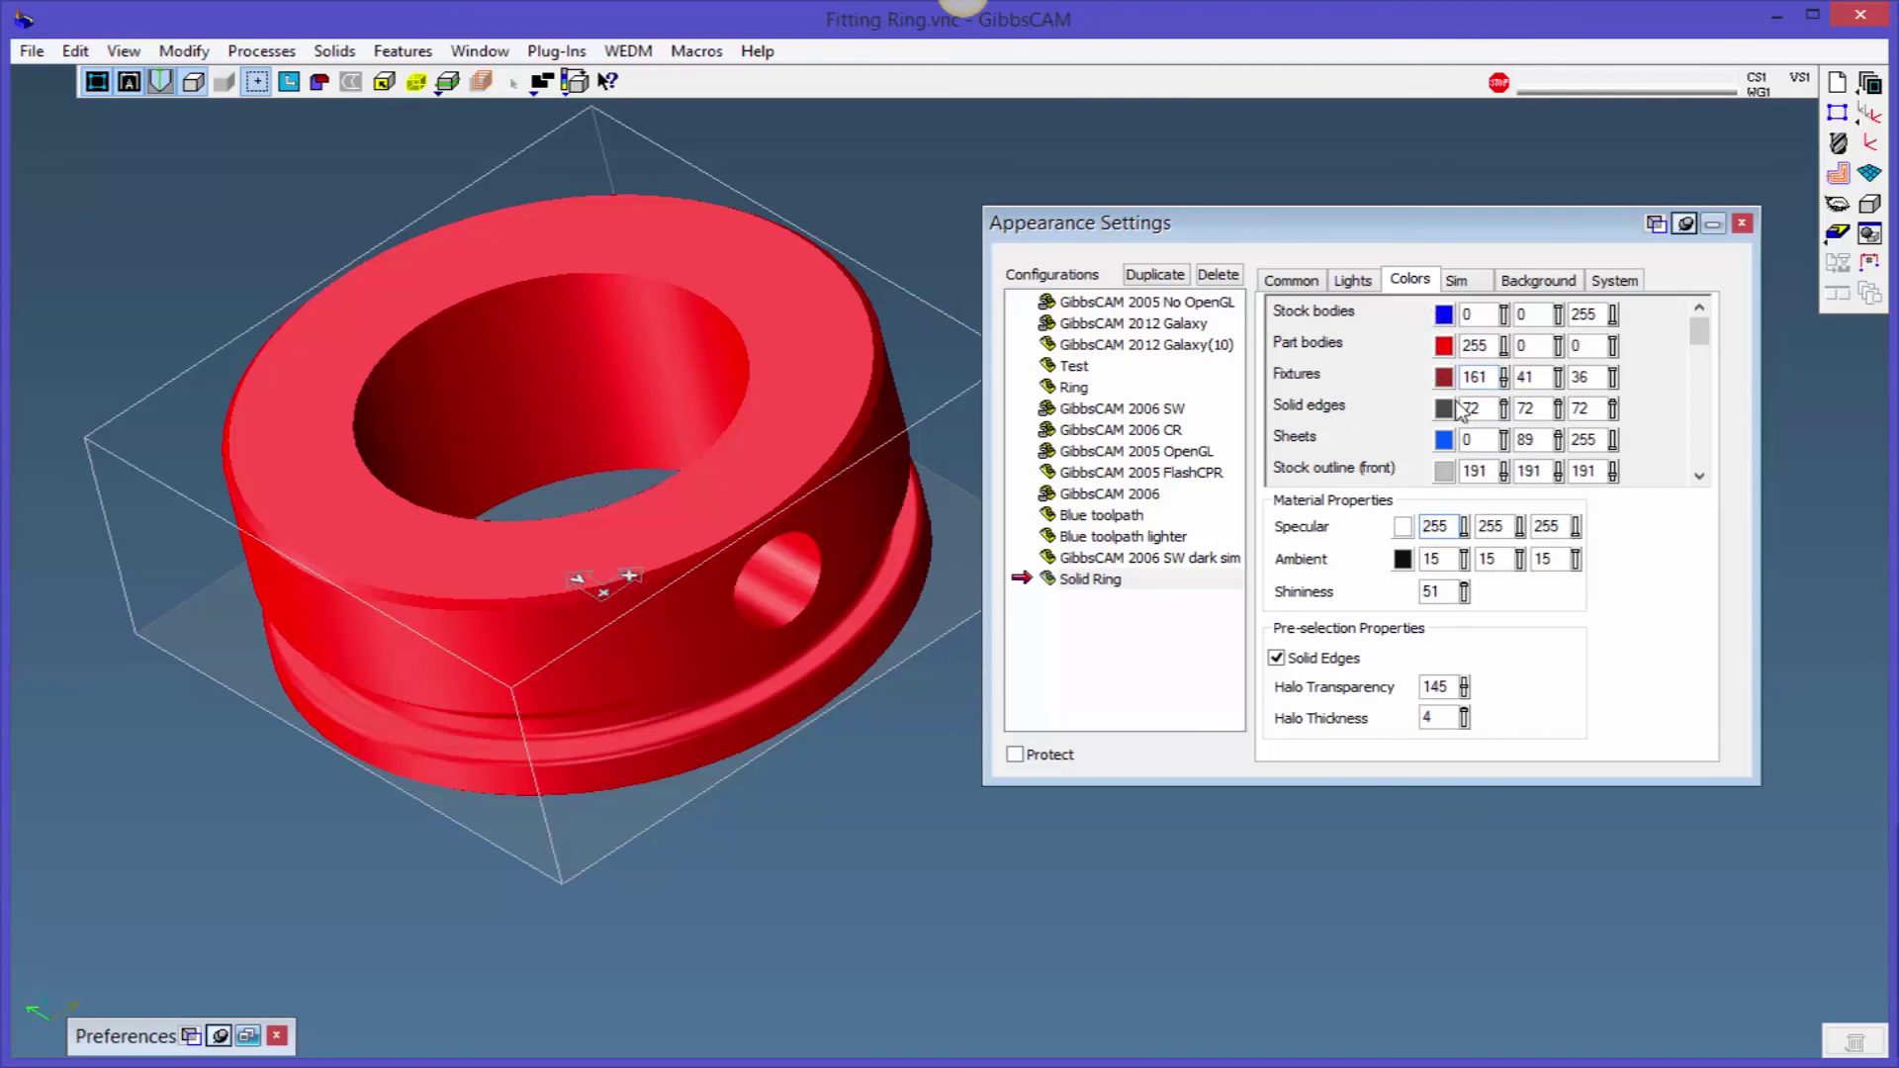
pyautogui.click(1445, 346)
pyautogui.click(1595, 434)
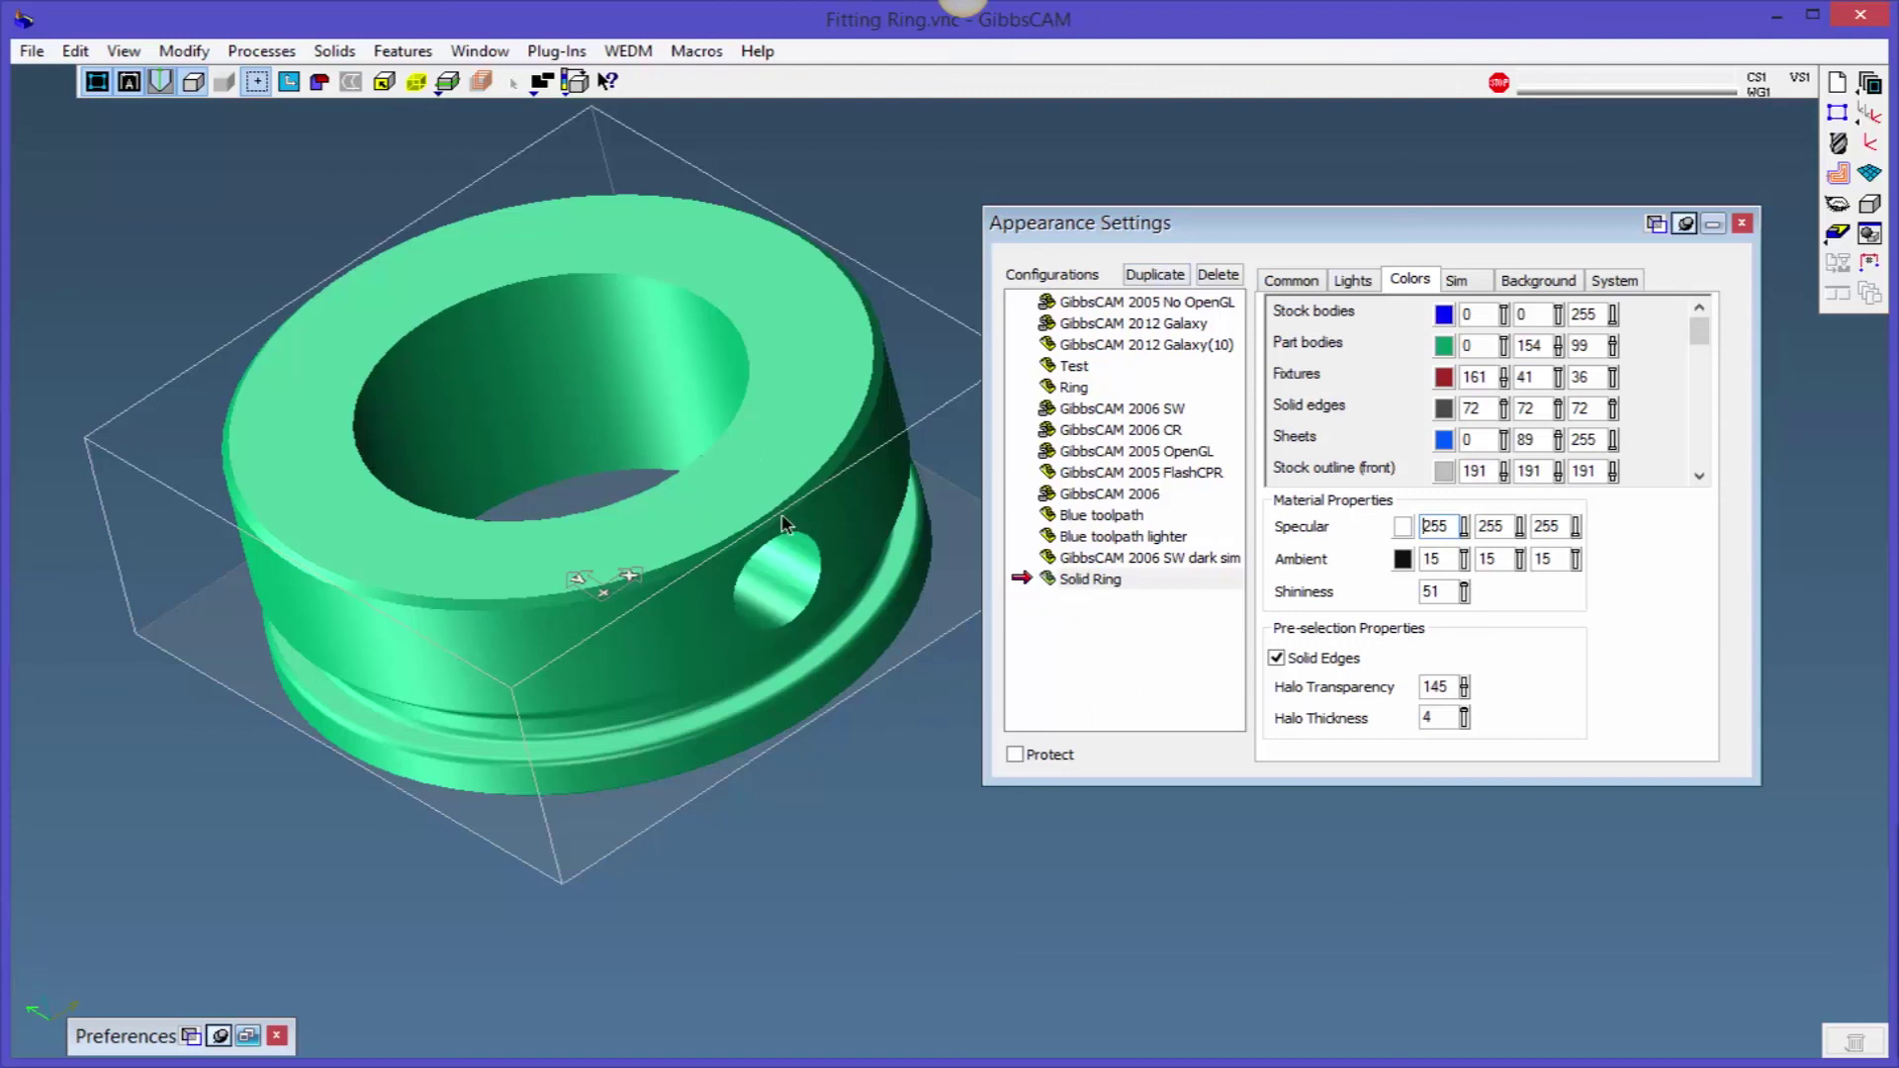
pyautogui.doubleClick(1061, 323)
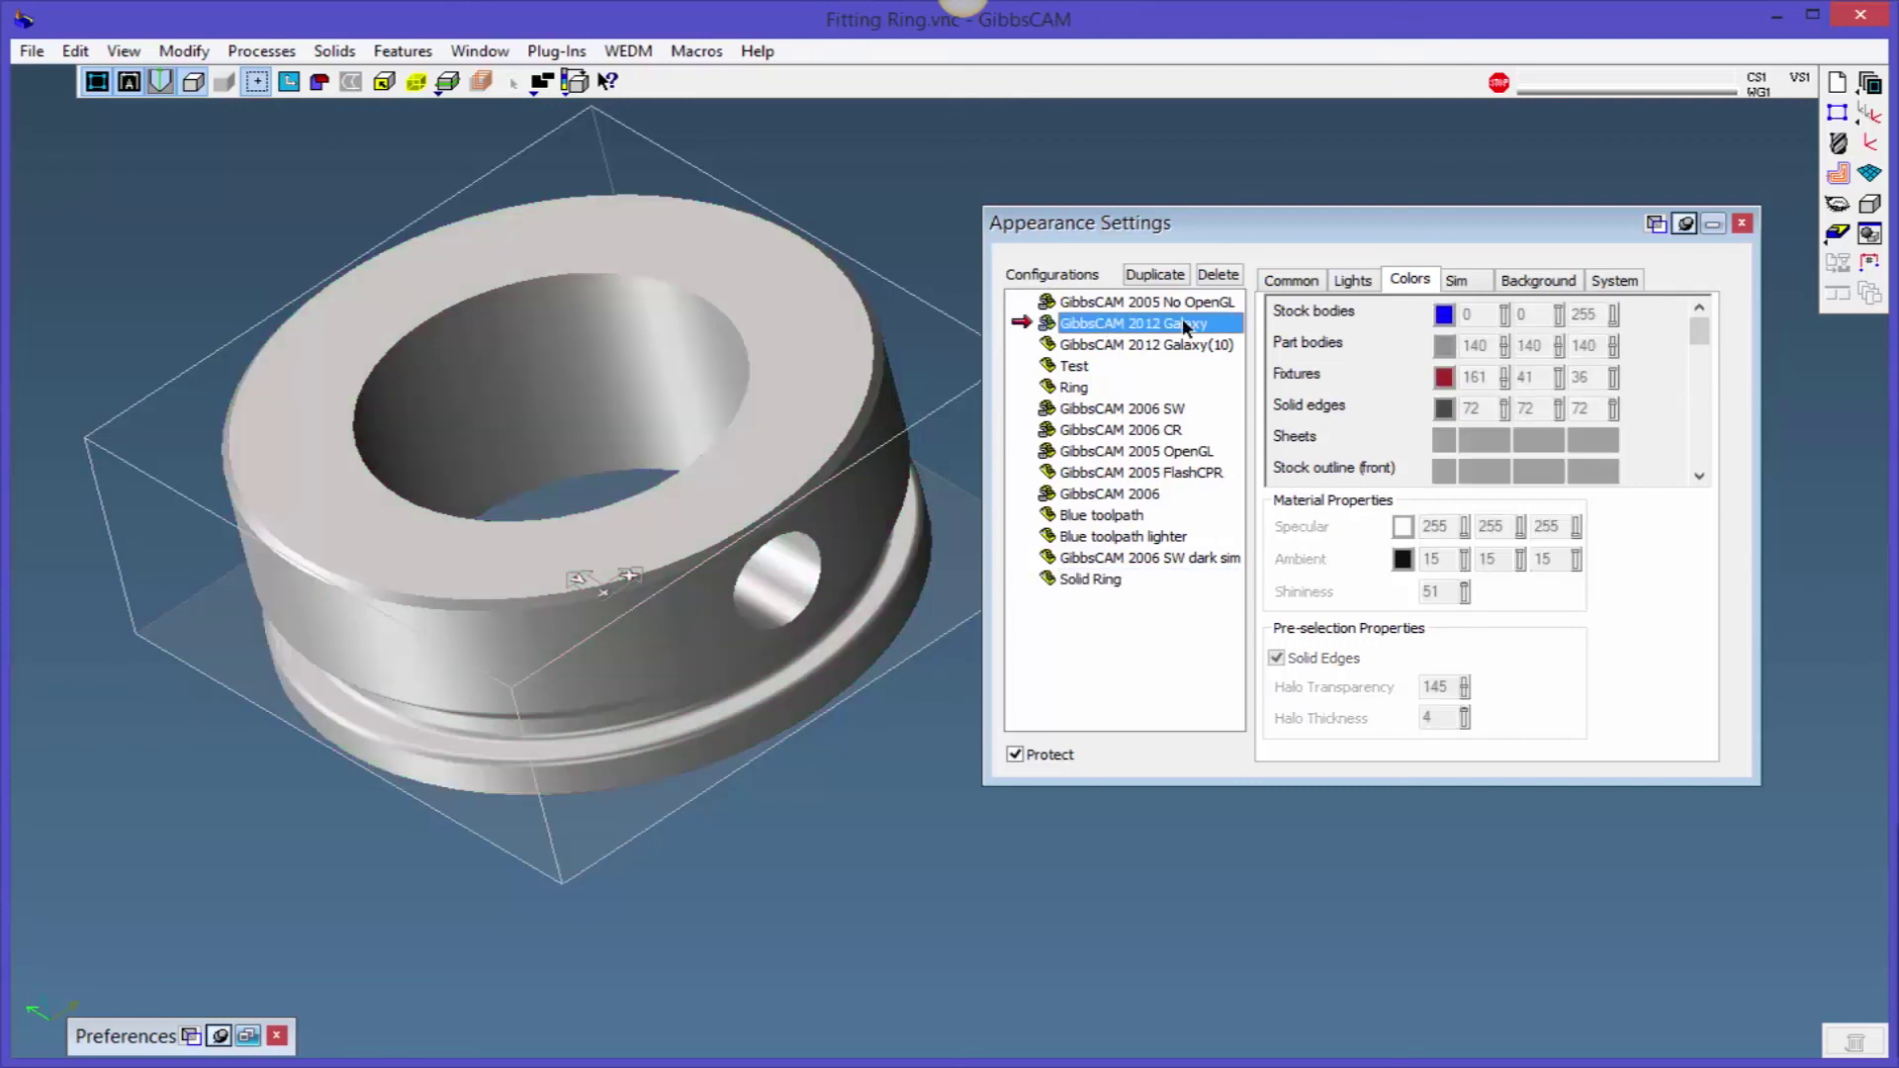
pyautogui.click(1741, 224)
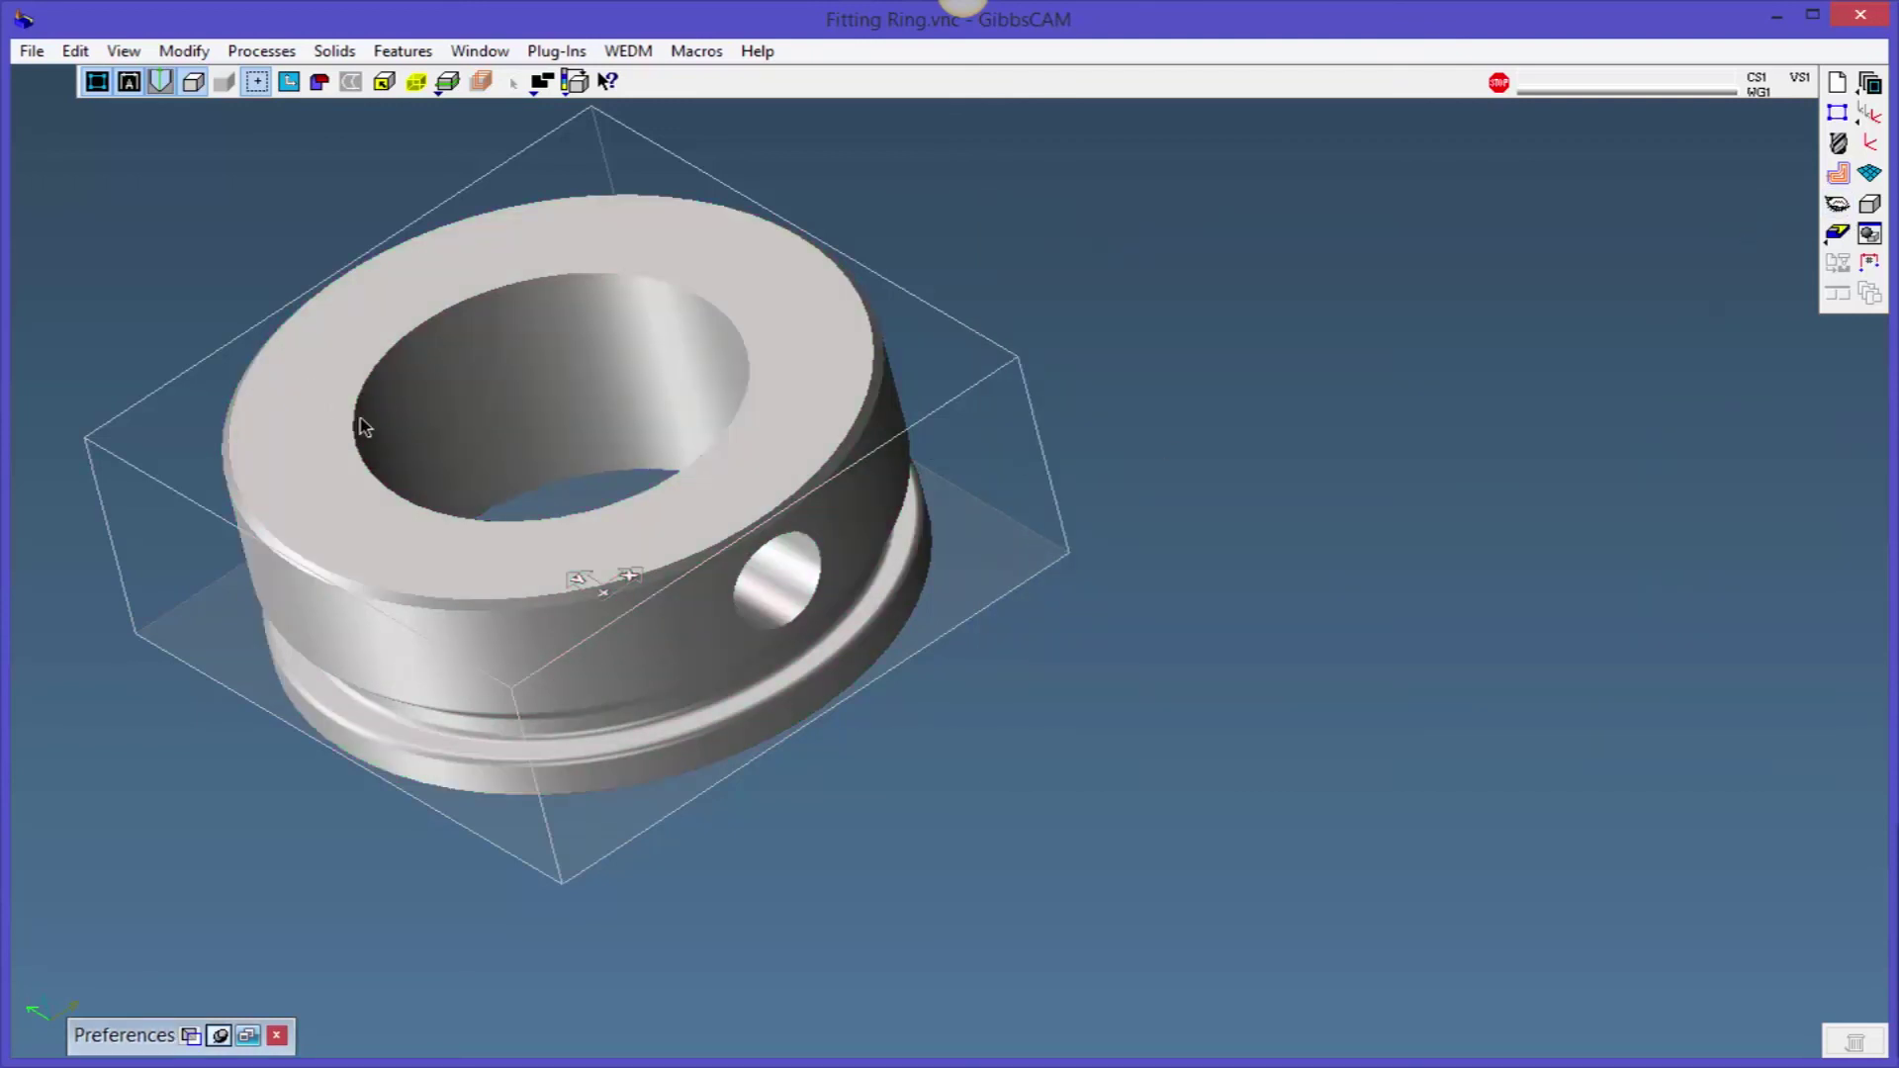
# Reposition the view, select the ring solid, and open its User Color dialog
pyautogui.moveTo(785, 500); pyautogui.dragTo(925, 517, button='middle')
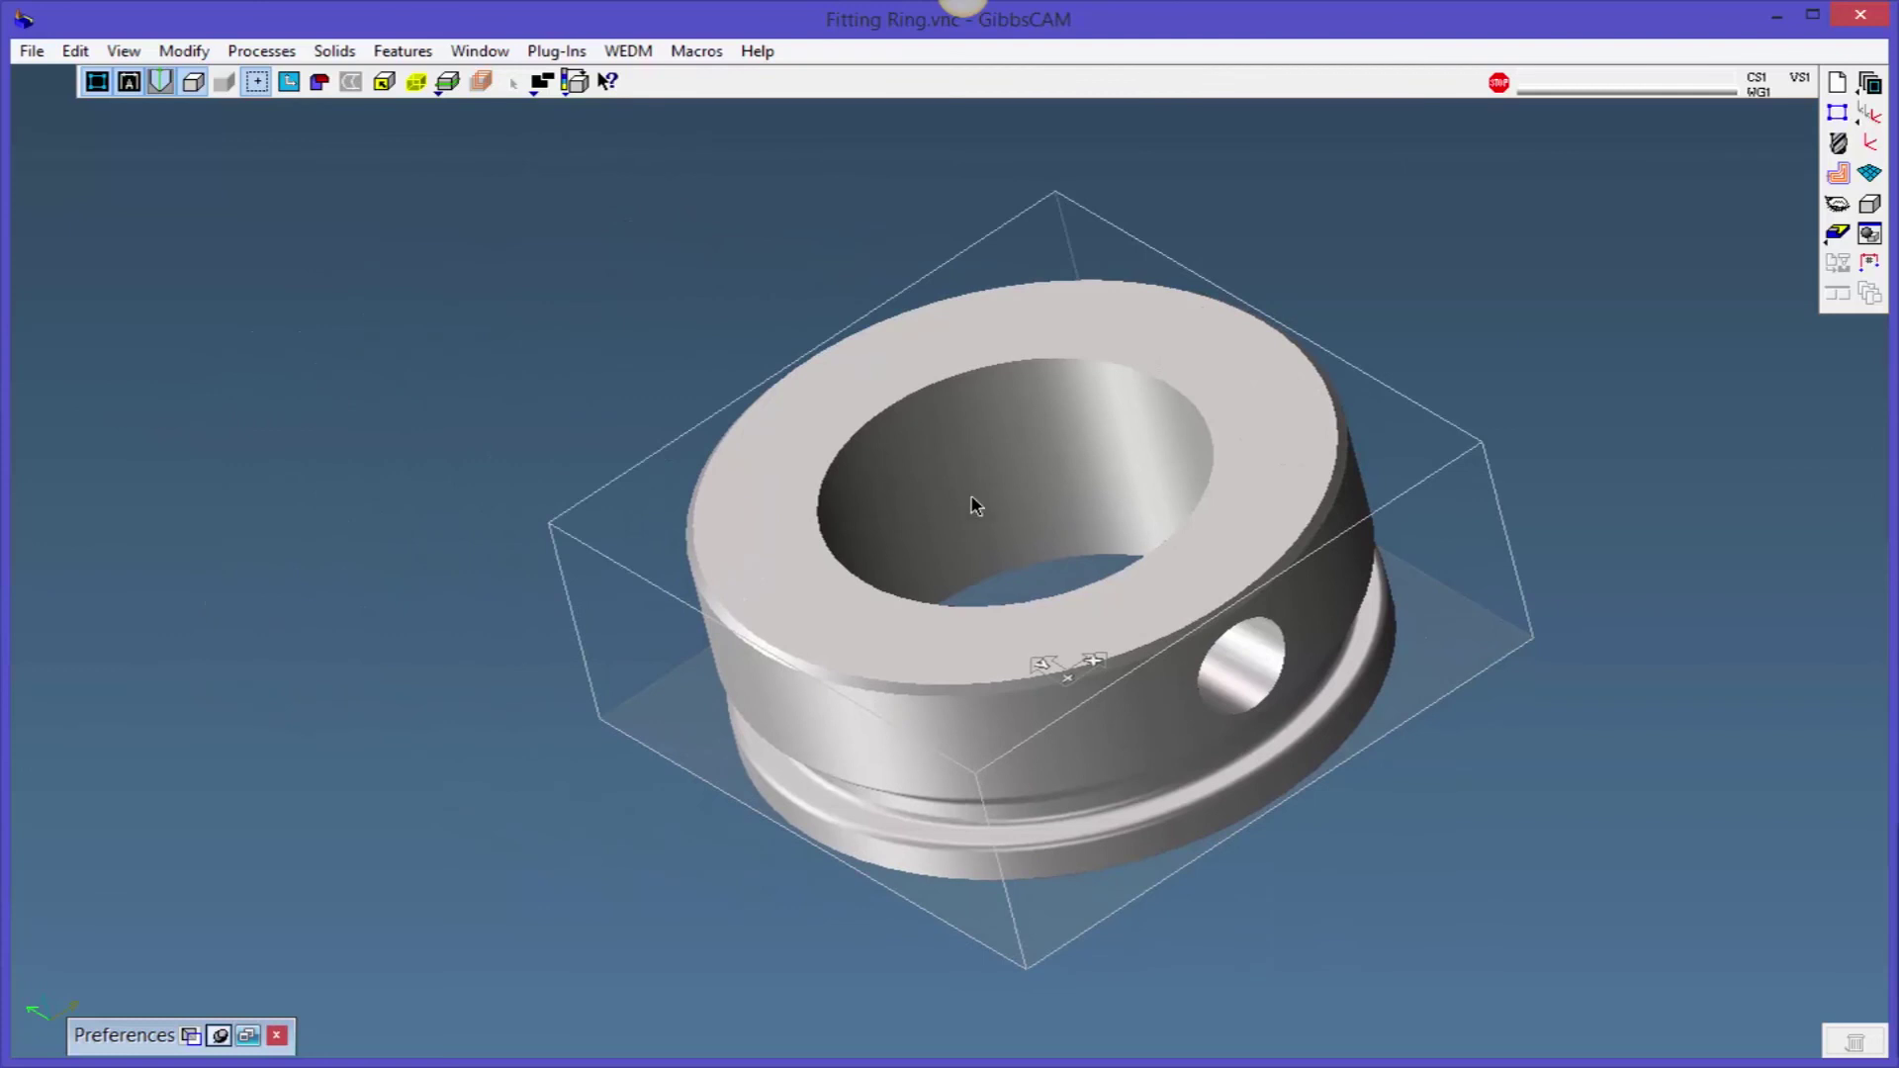
pyautogui.moveTo(1320, 649); pyautogui.dragTo(1435, 722, button='middle')
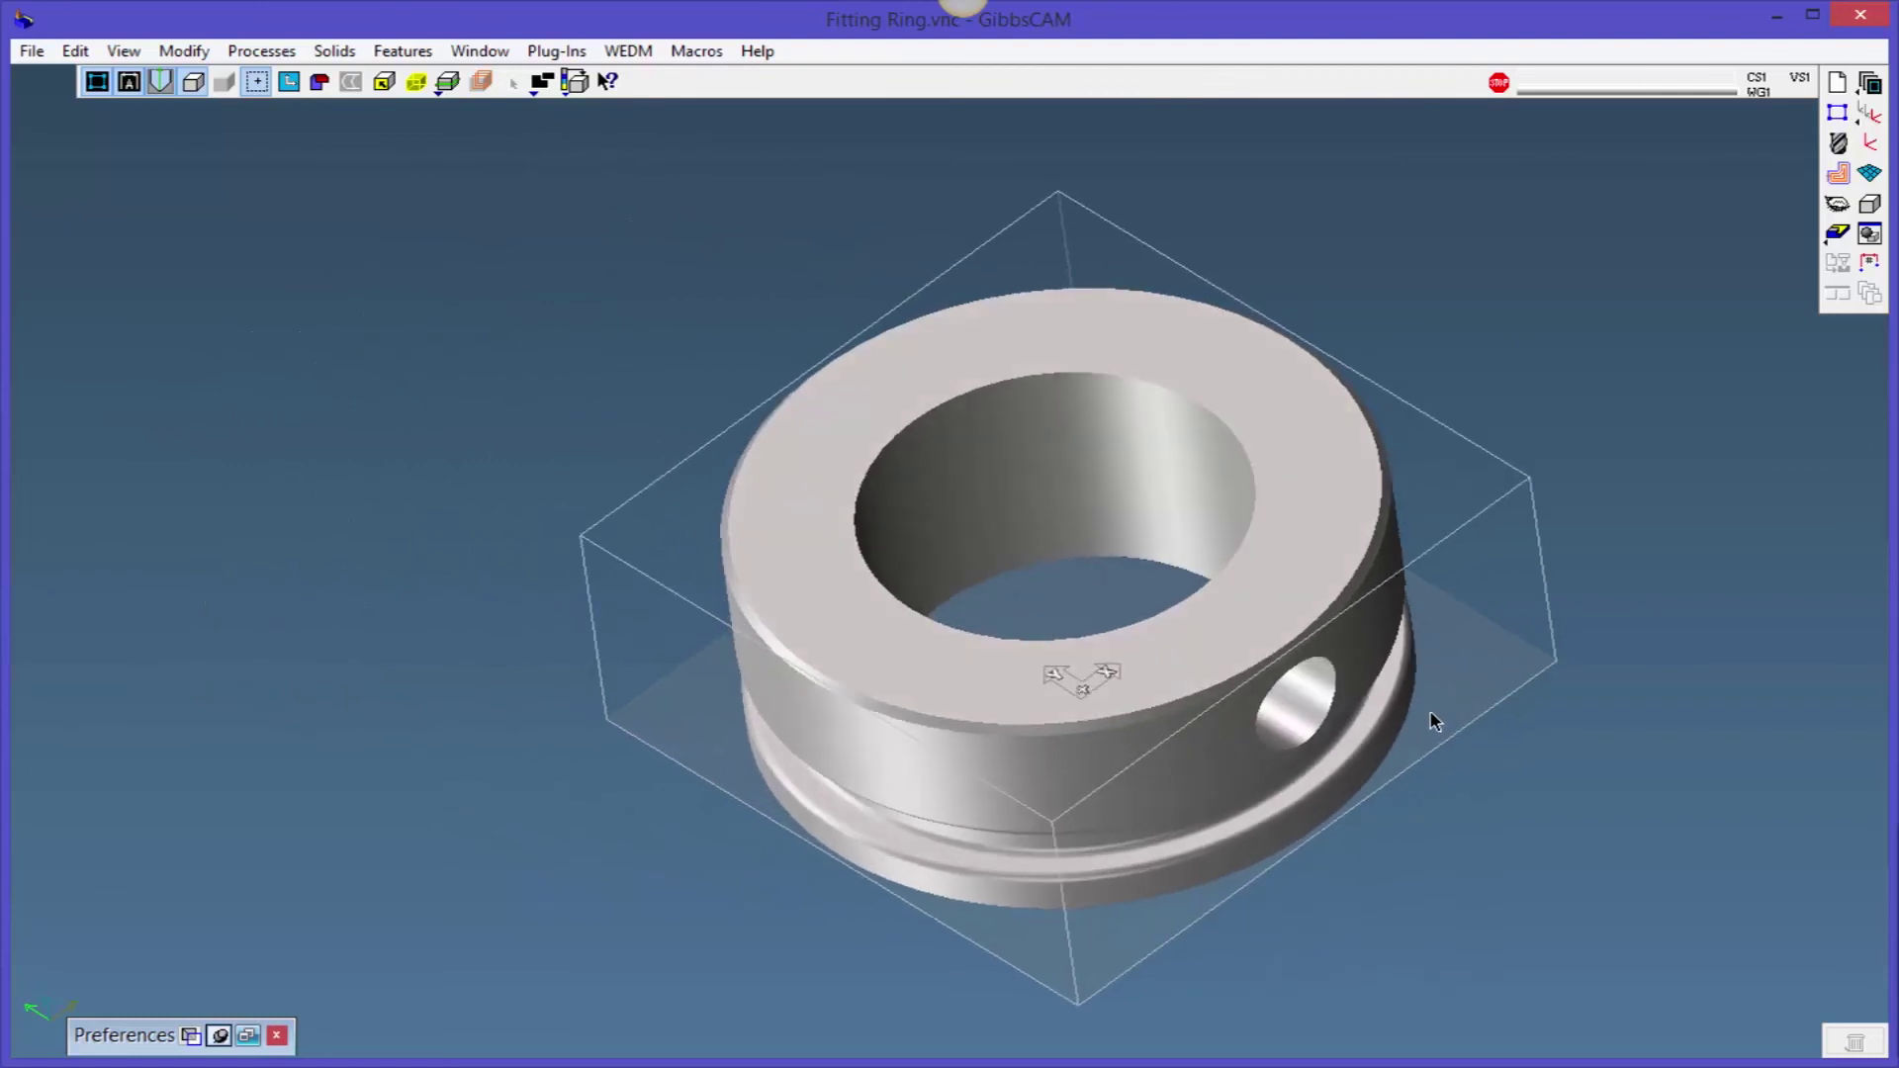
pyautogui.click(1038, 431)
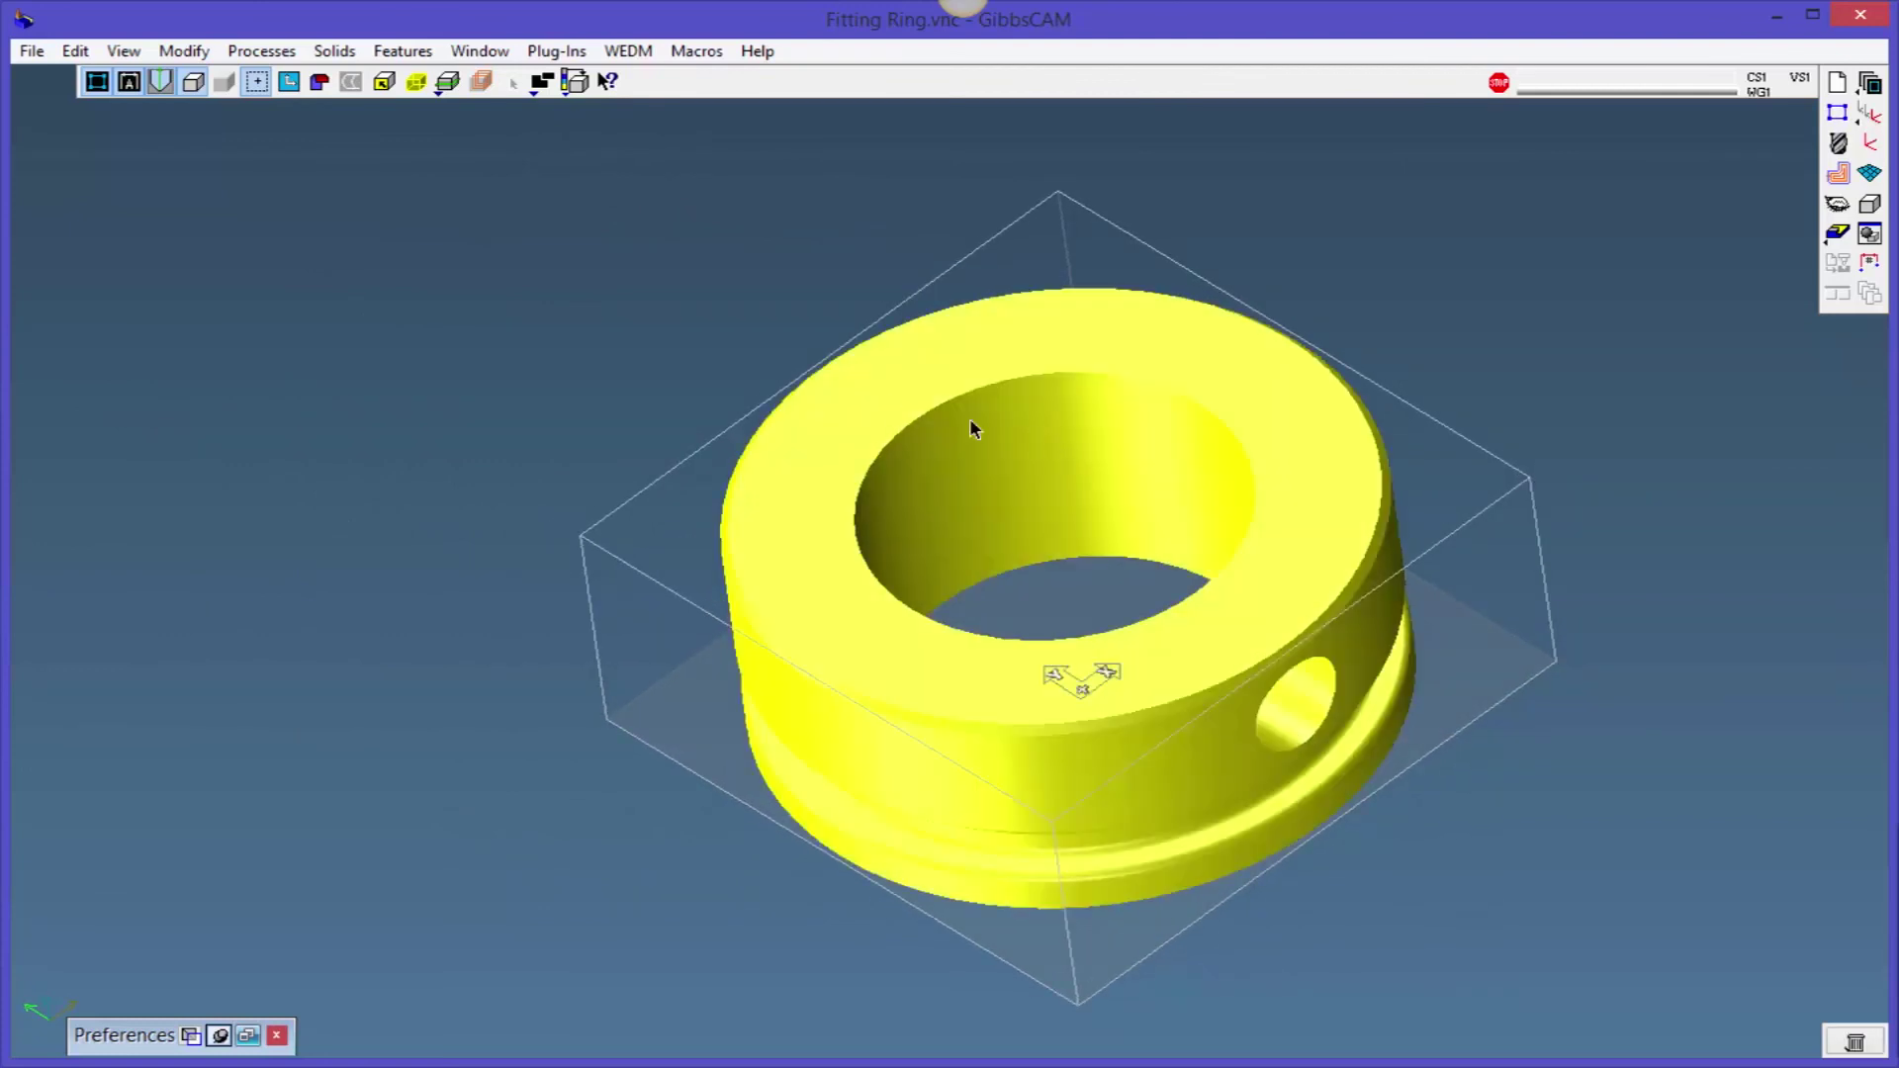
pyautogui.click(724, 339)
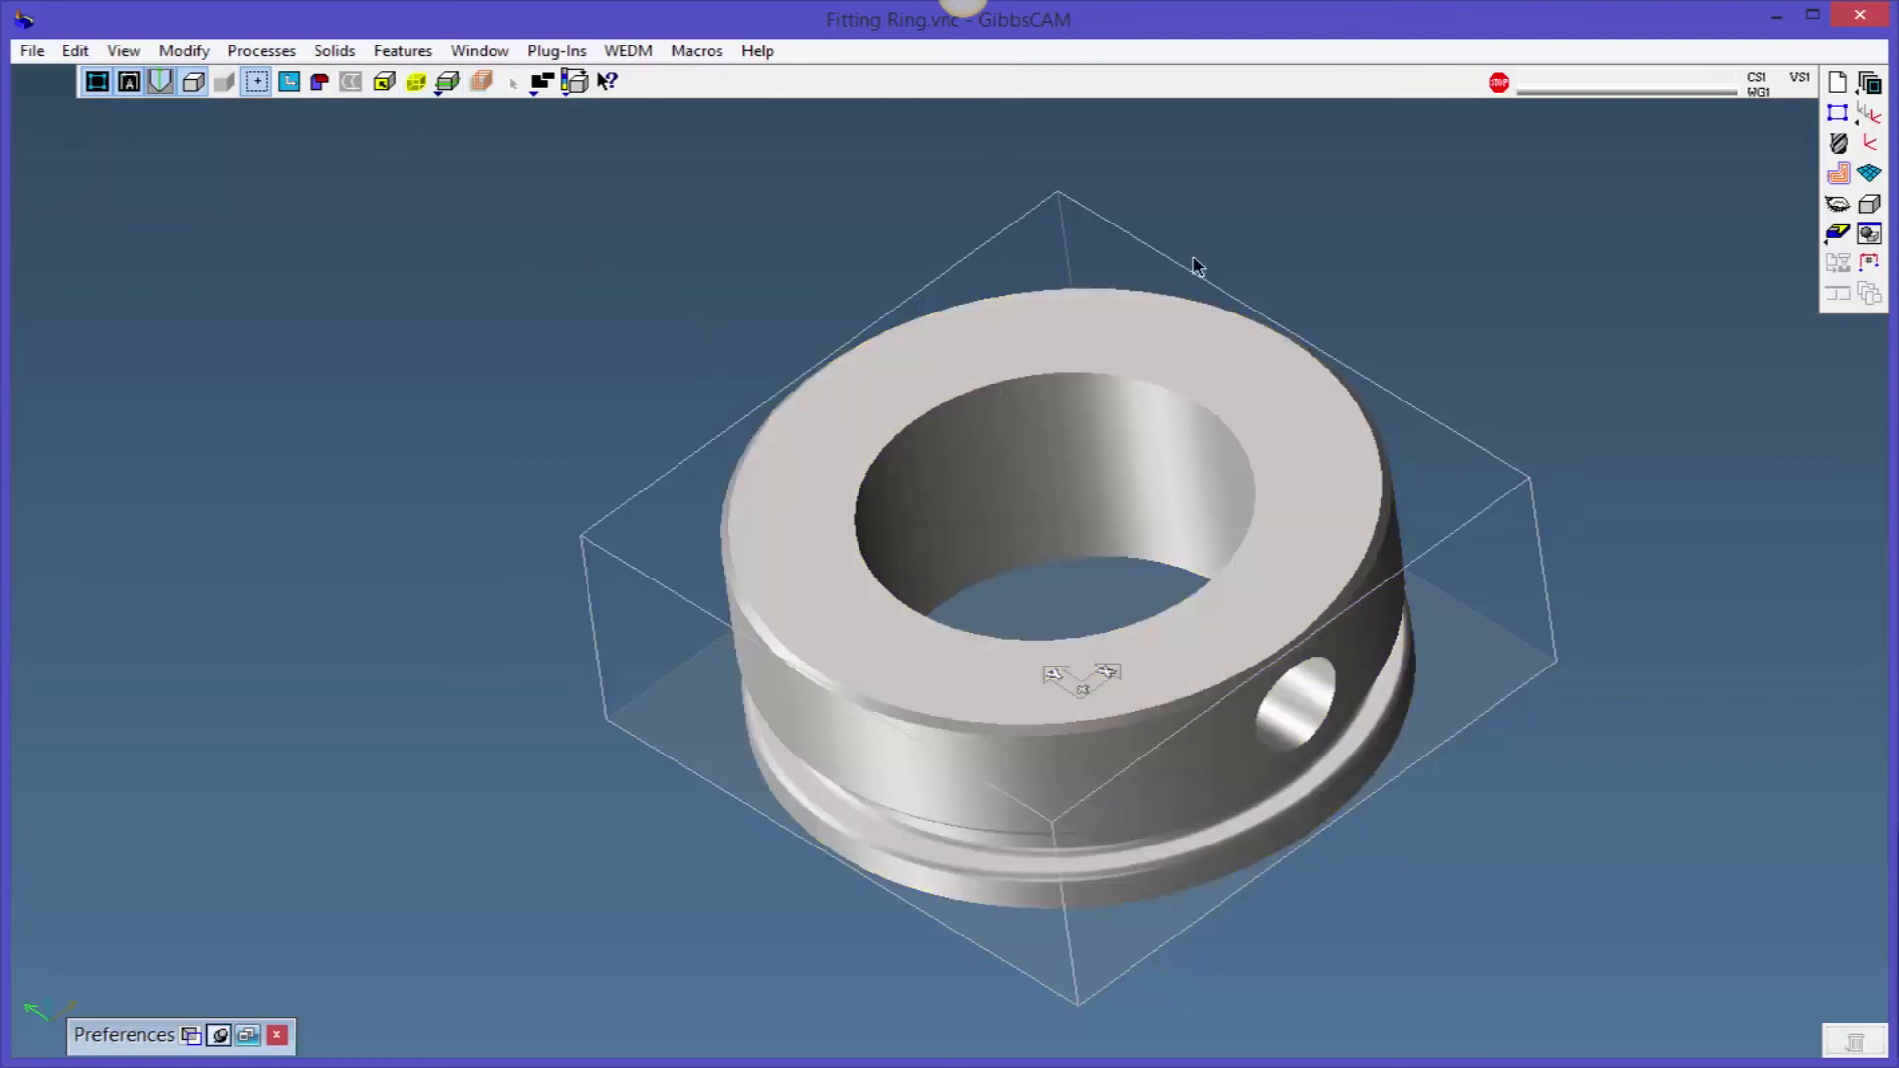
pyautogui.click(972, 432)
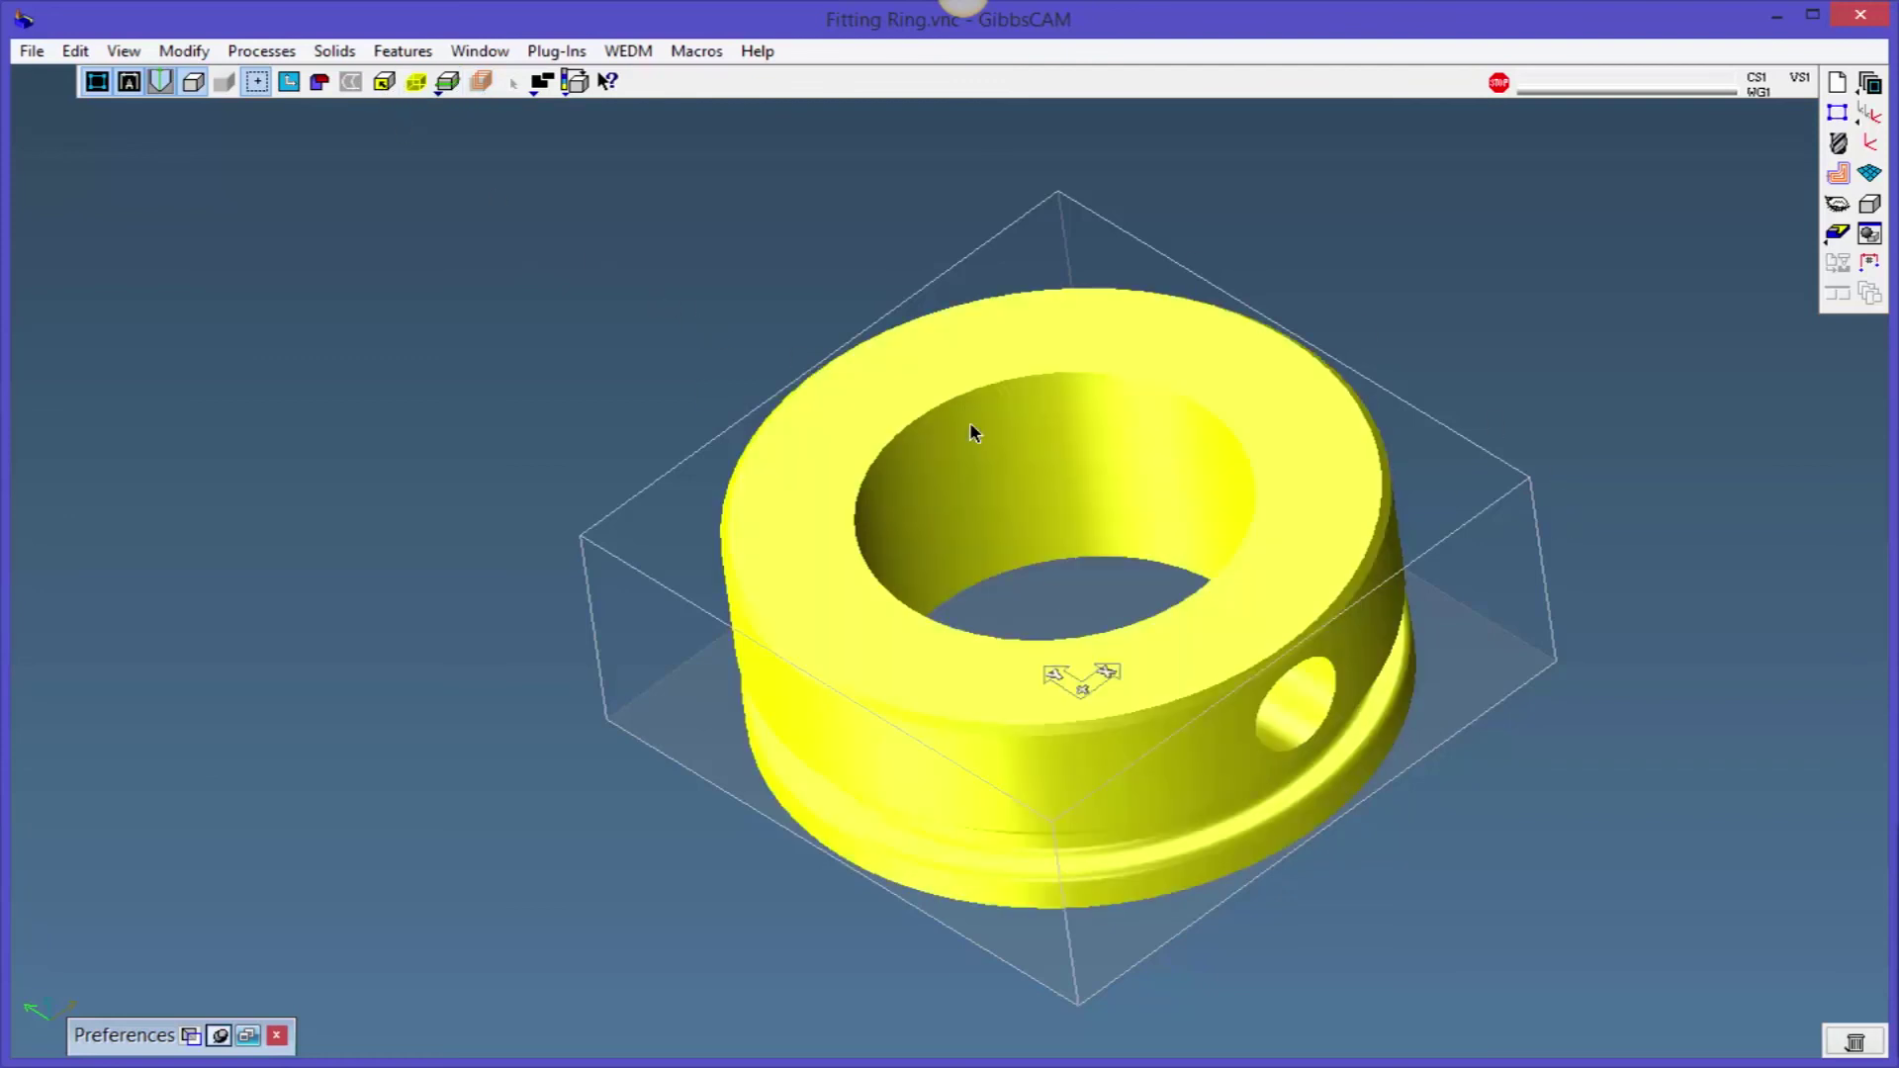
pyautogui.rightClick(972, 431)
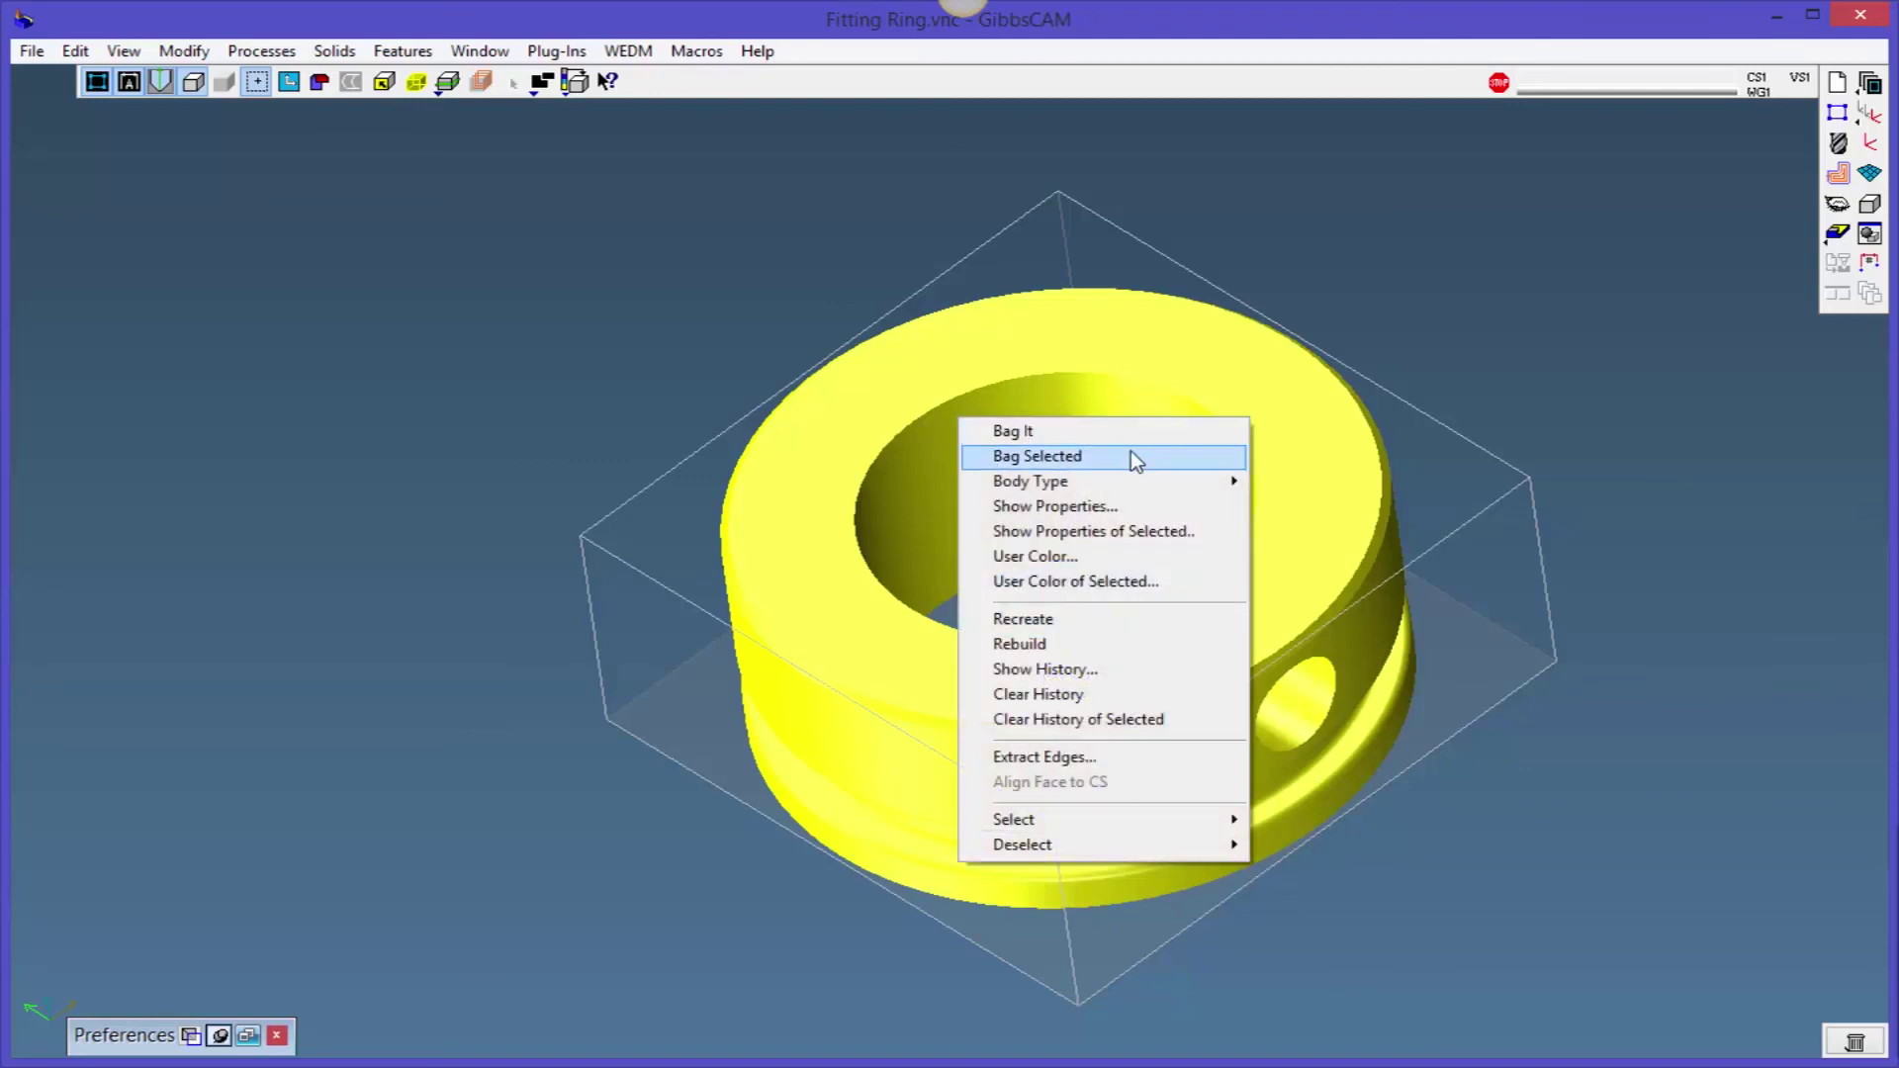
pyautogui.click(1125, 557)
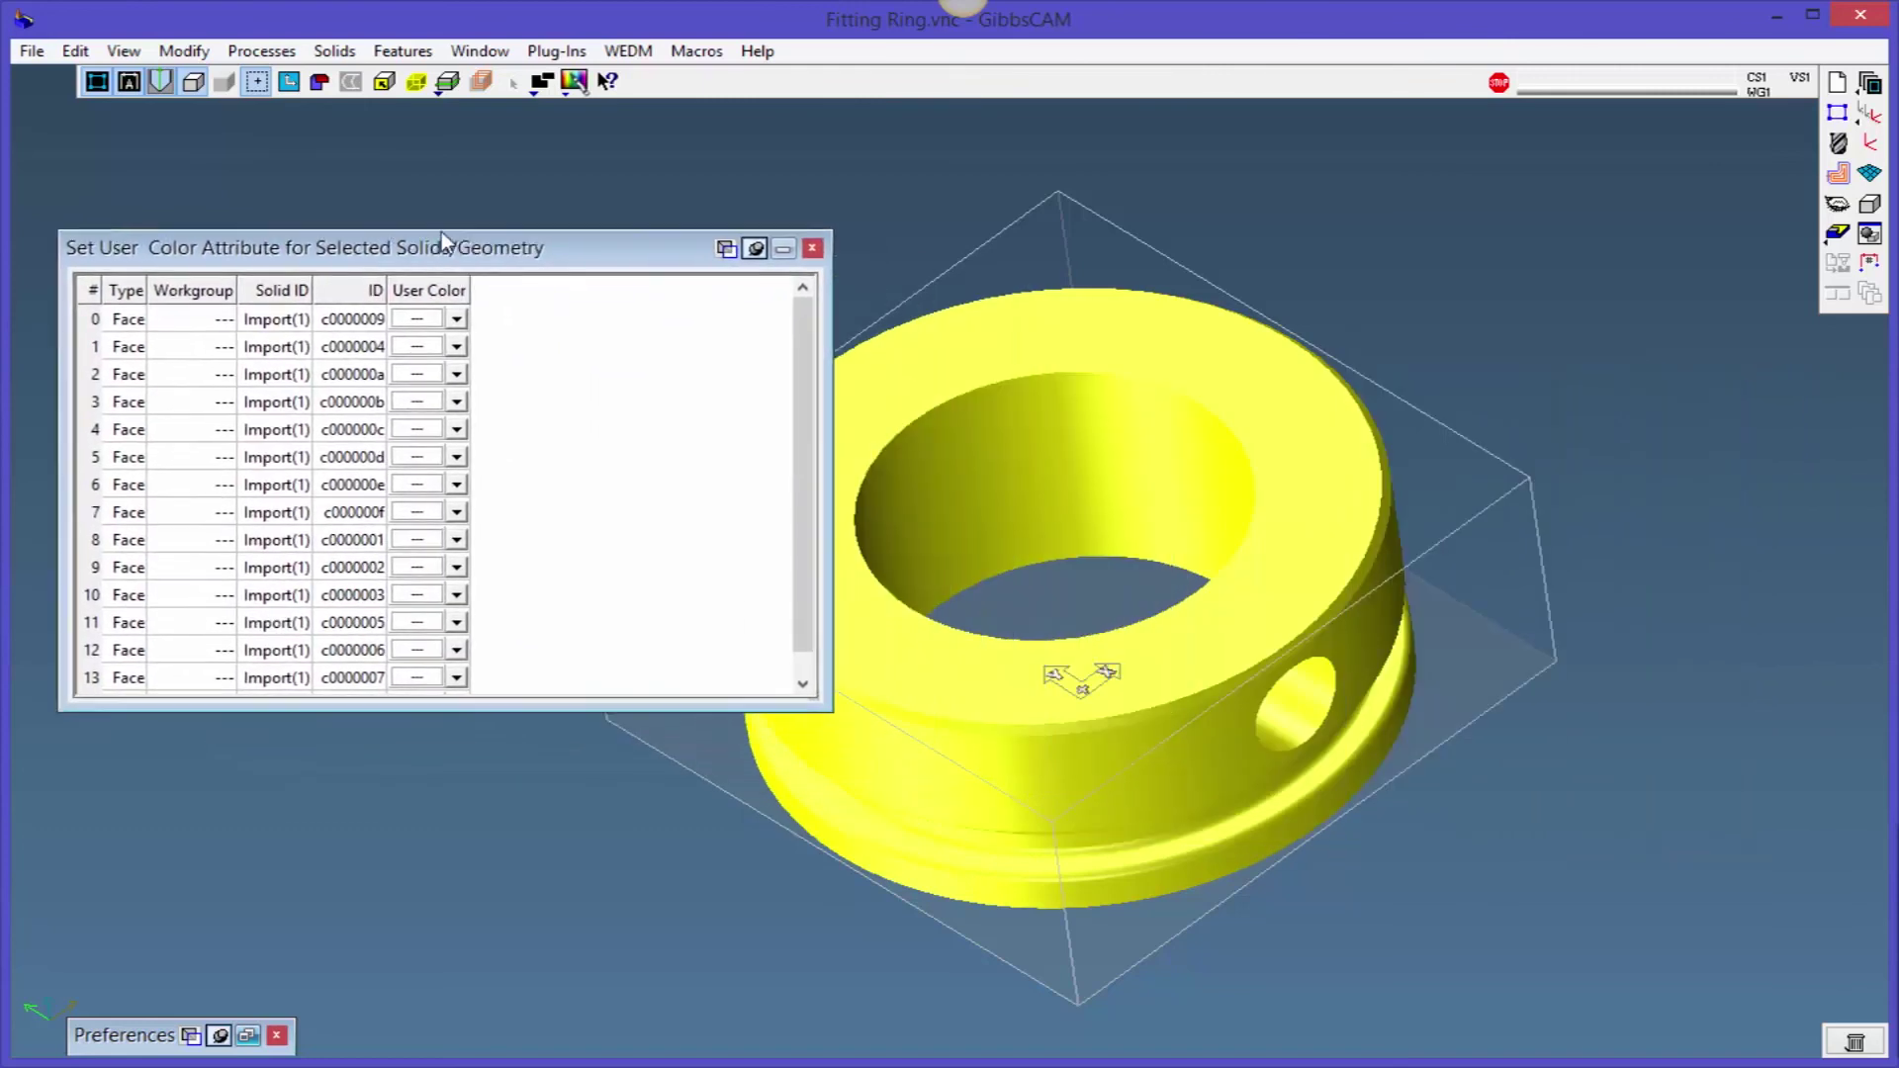
# Set face 1's user colour to black (25), close the table, and switch to cap
pyautogui.moveTo(1384, 382); pyautogui.dragTo(368, 232)
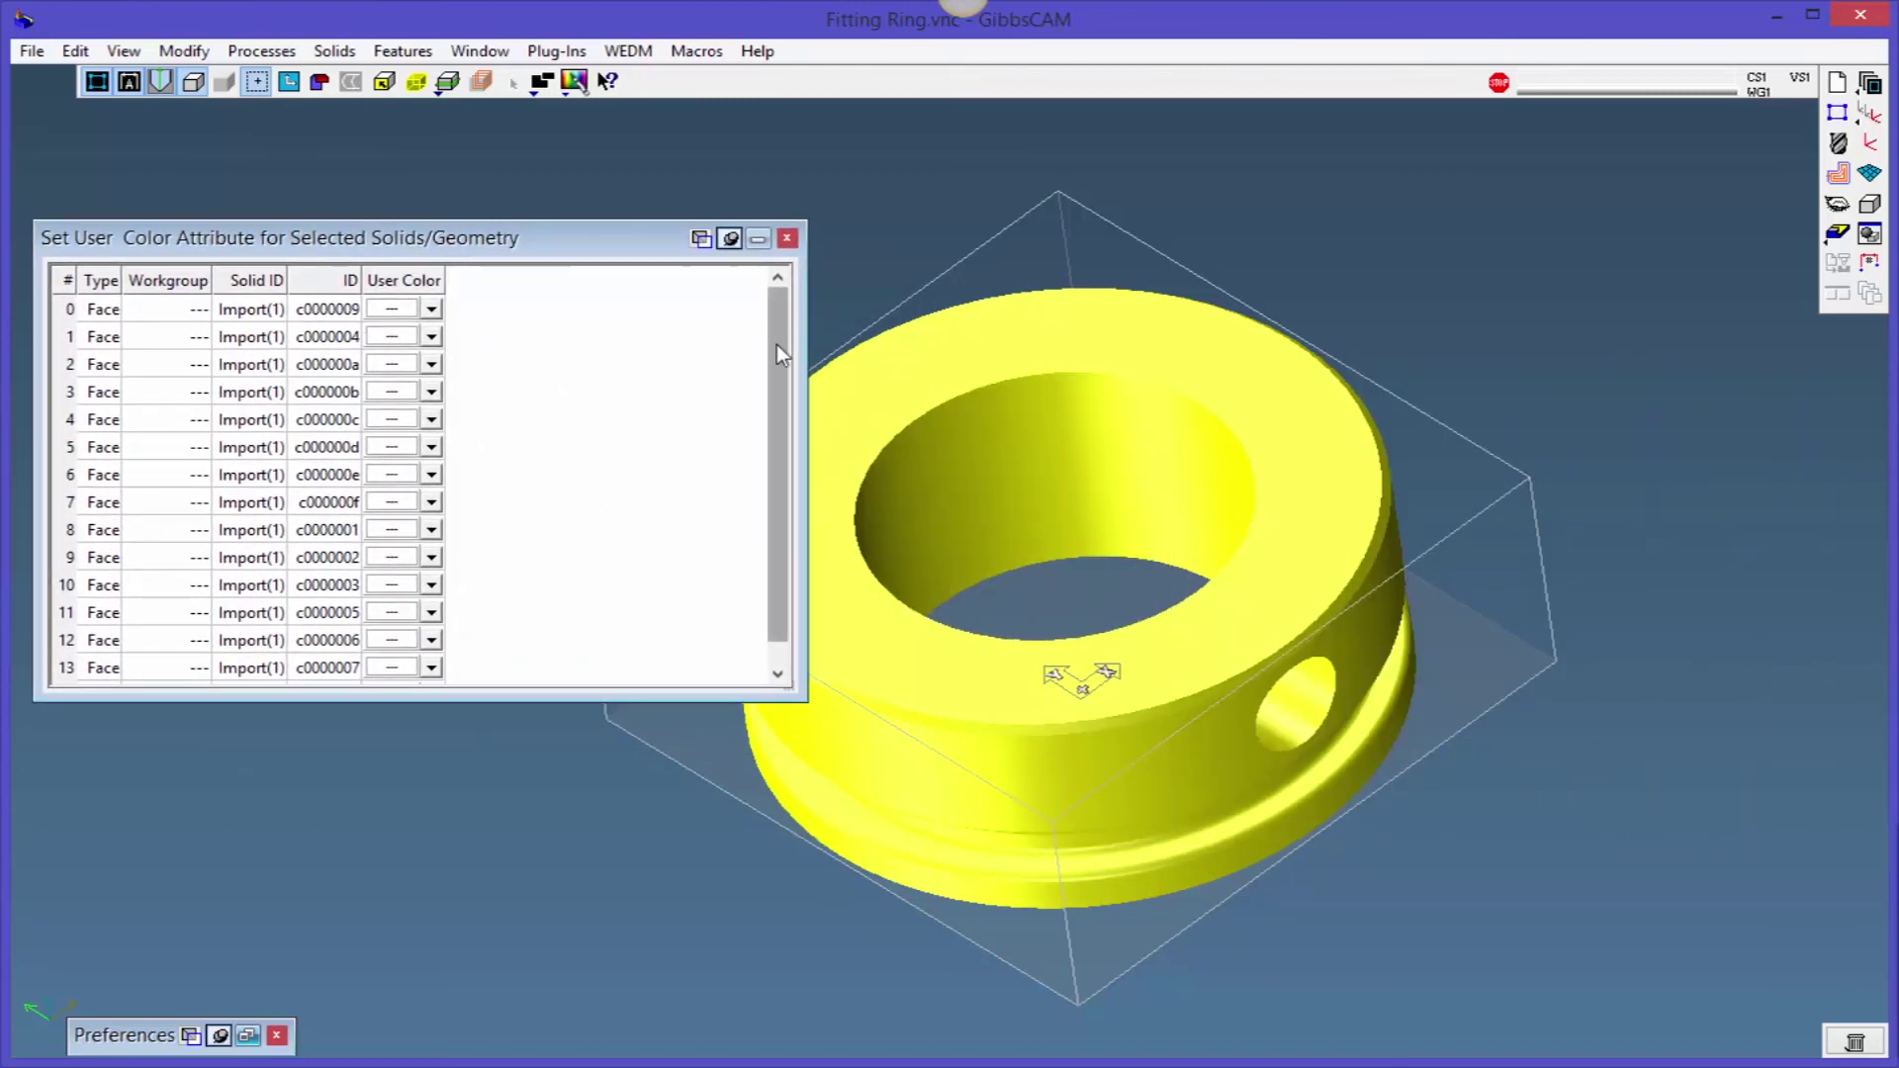
pyautogui.moveTo(776, 353); pyautogui.dragTo(793, 418)
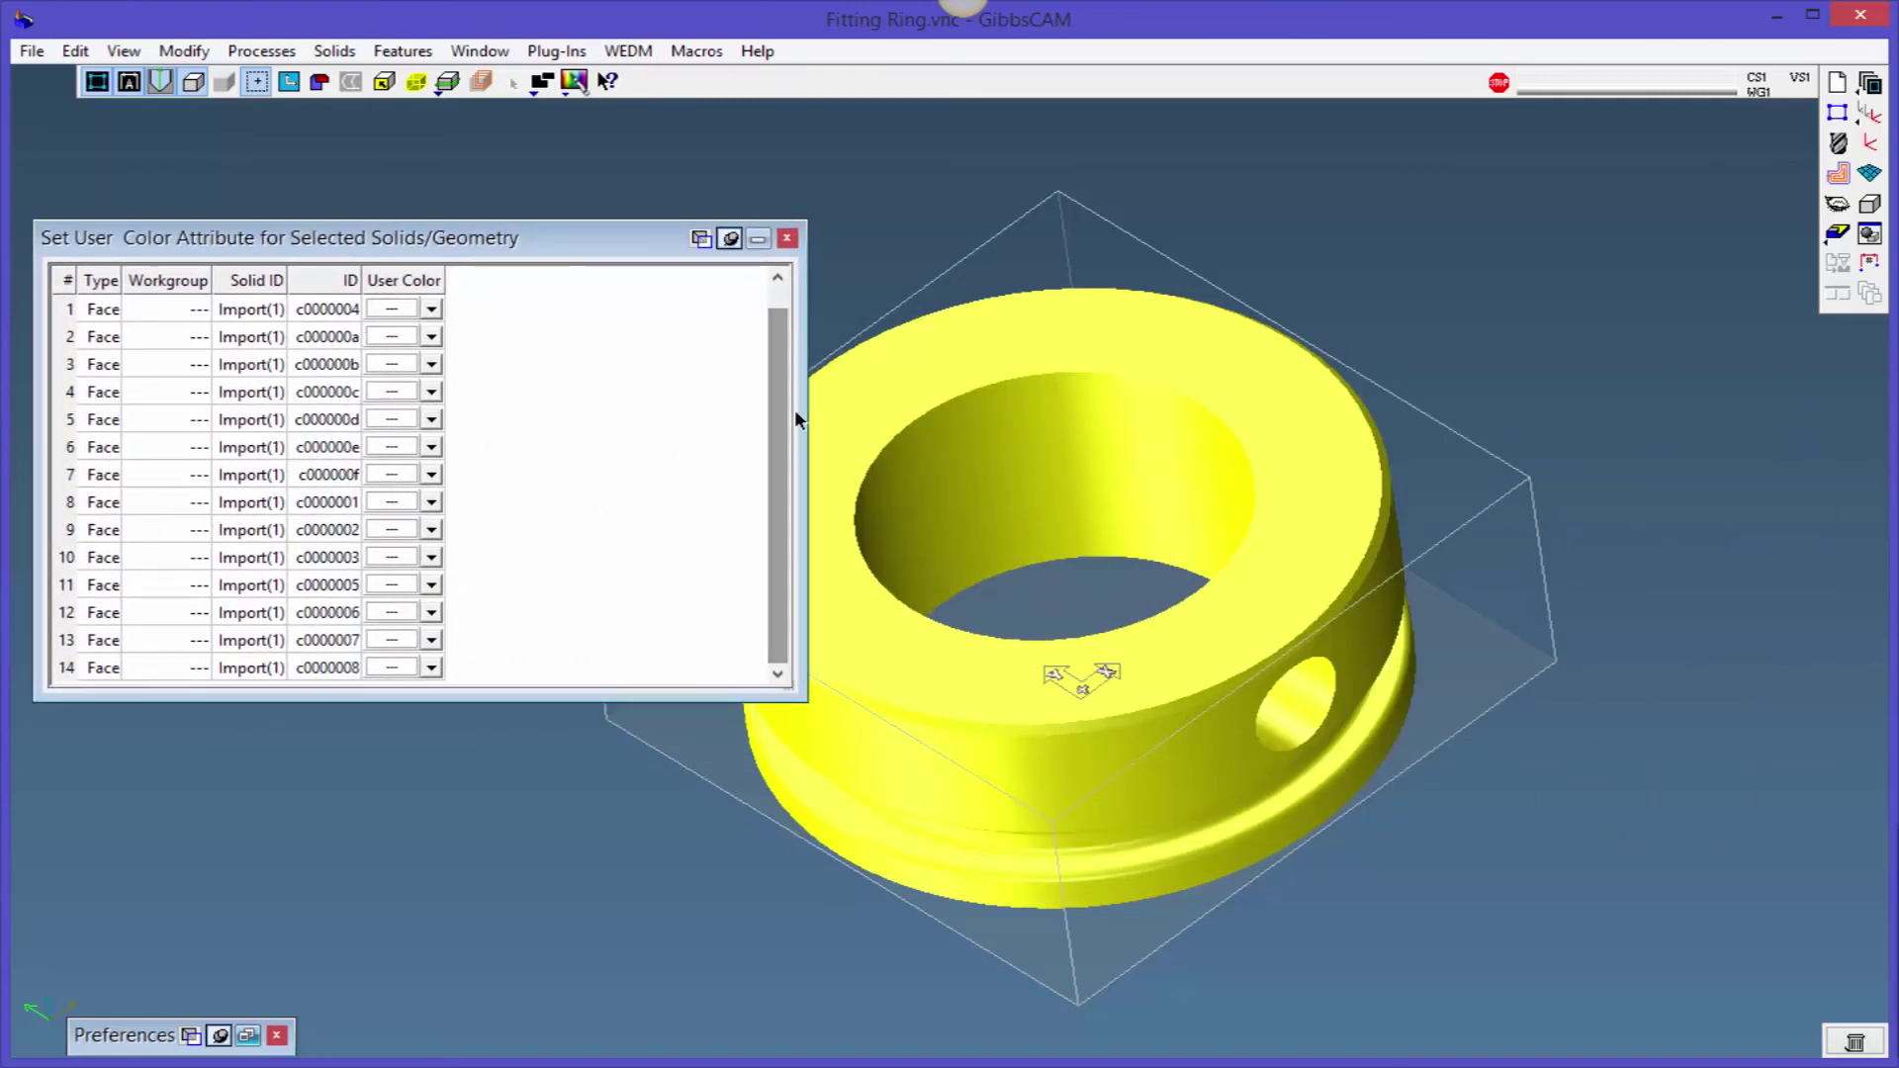
pyautogui.click(431, 310)
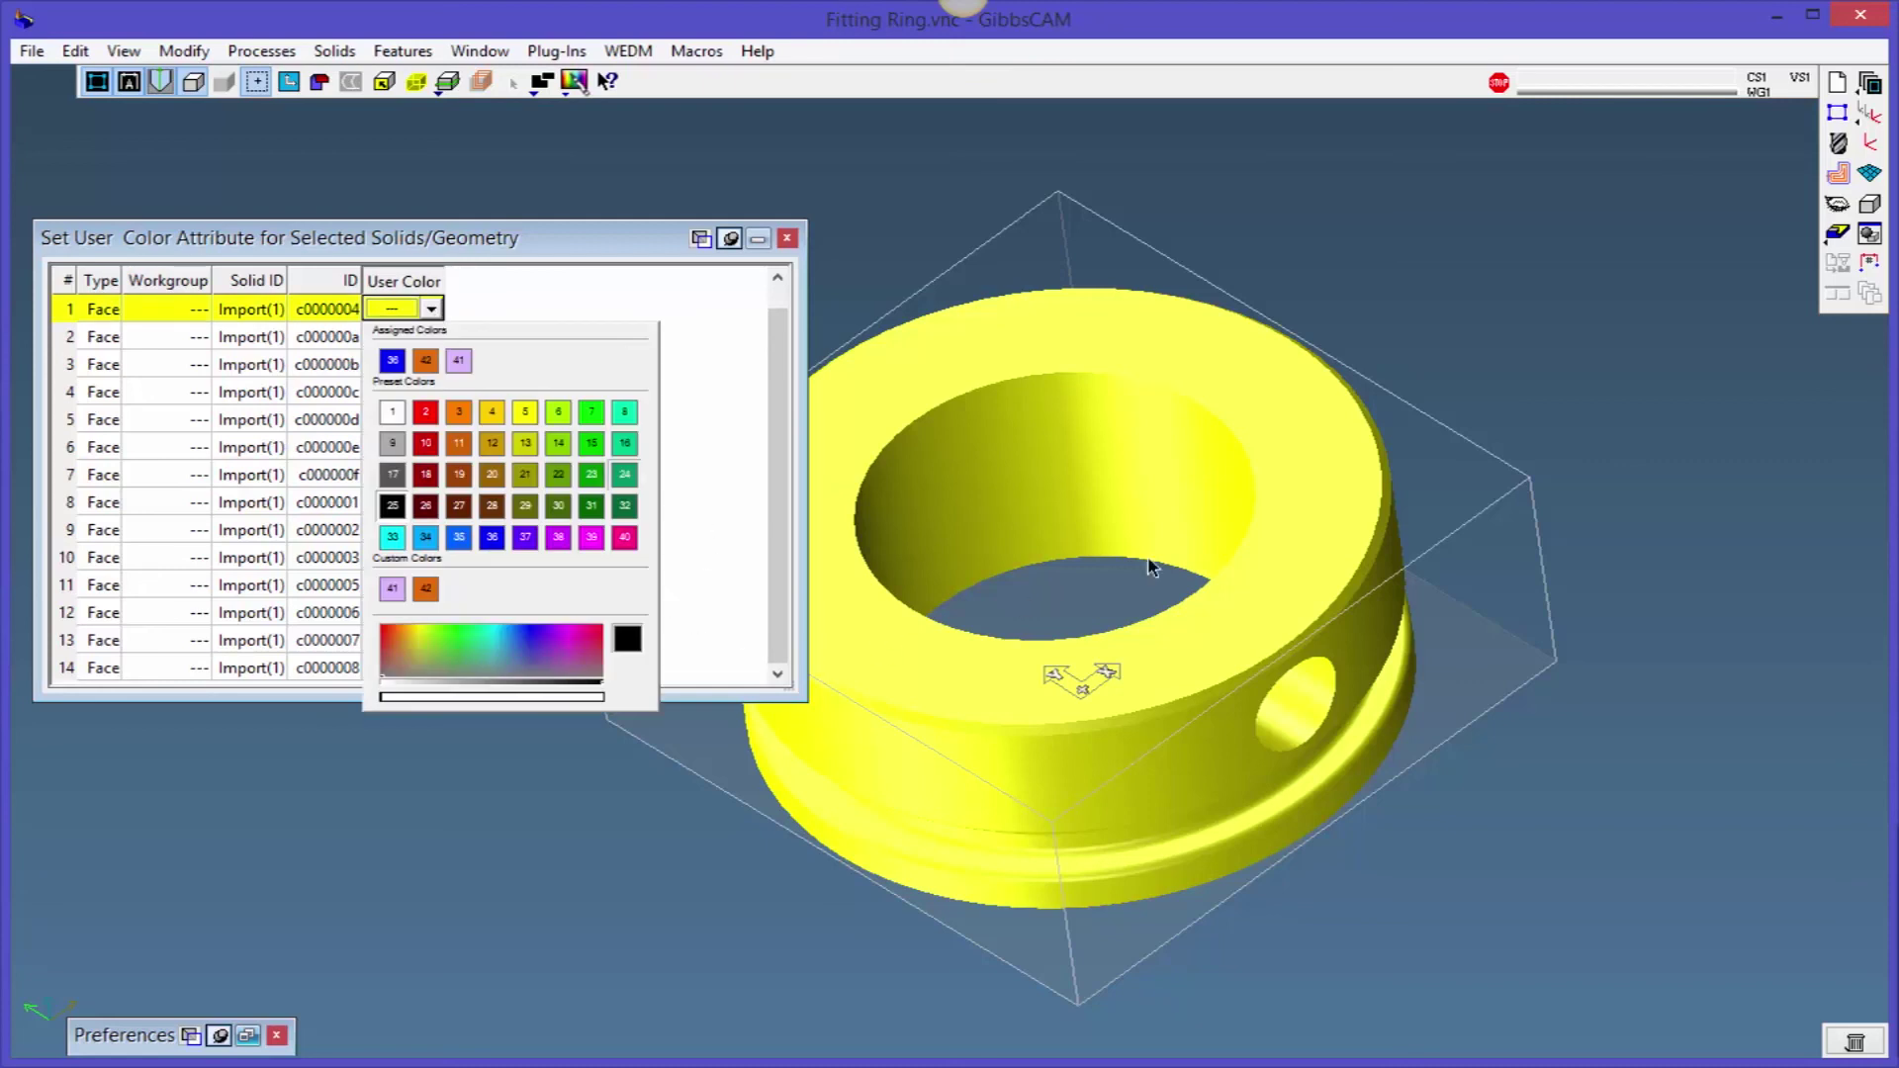
pyautogui.click(393, 506)
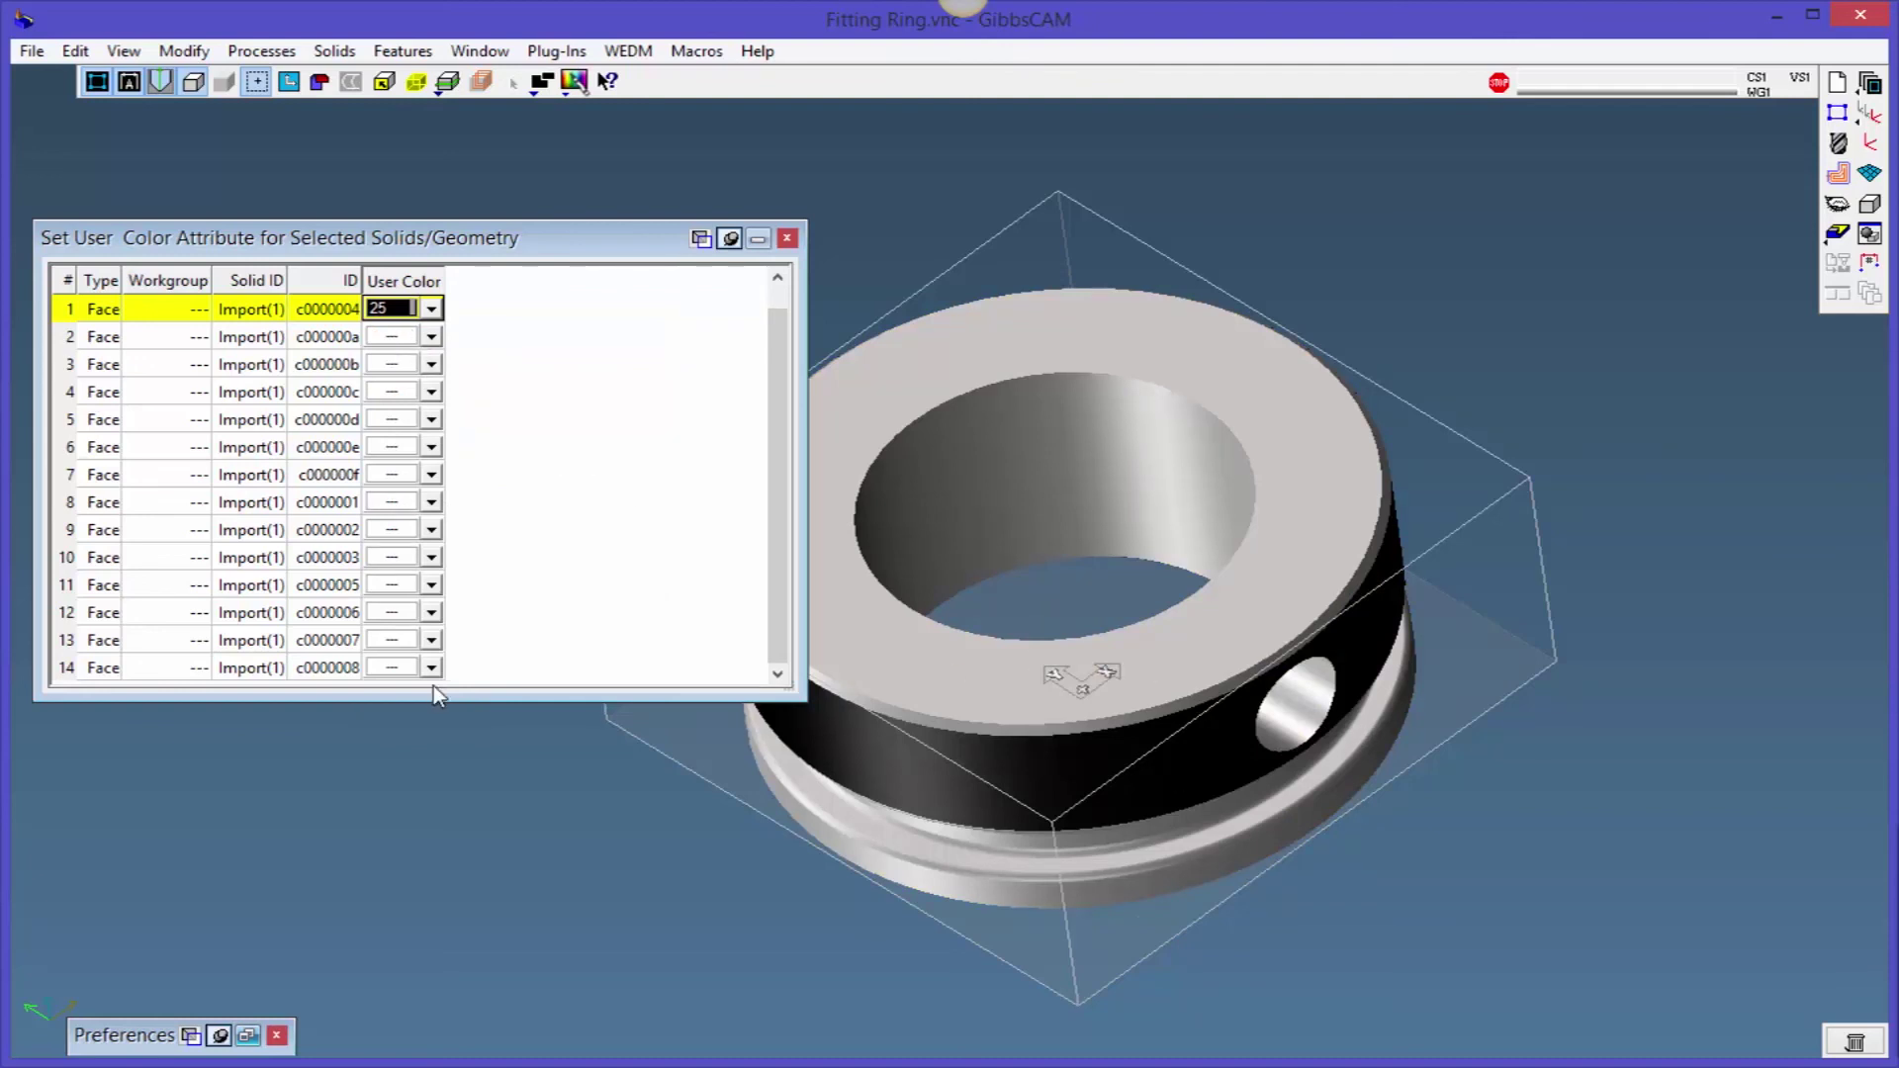
pyautogui.click(431, 337)
pyautogui.click(614, 317)
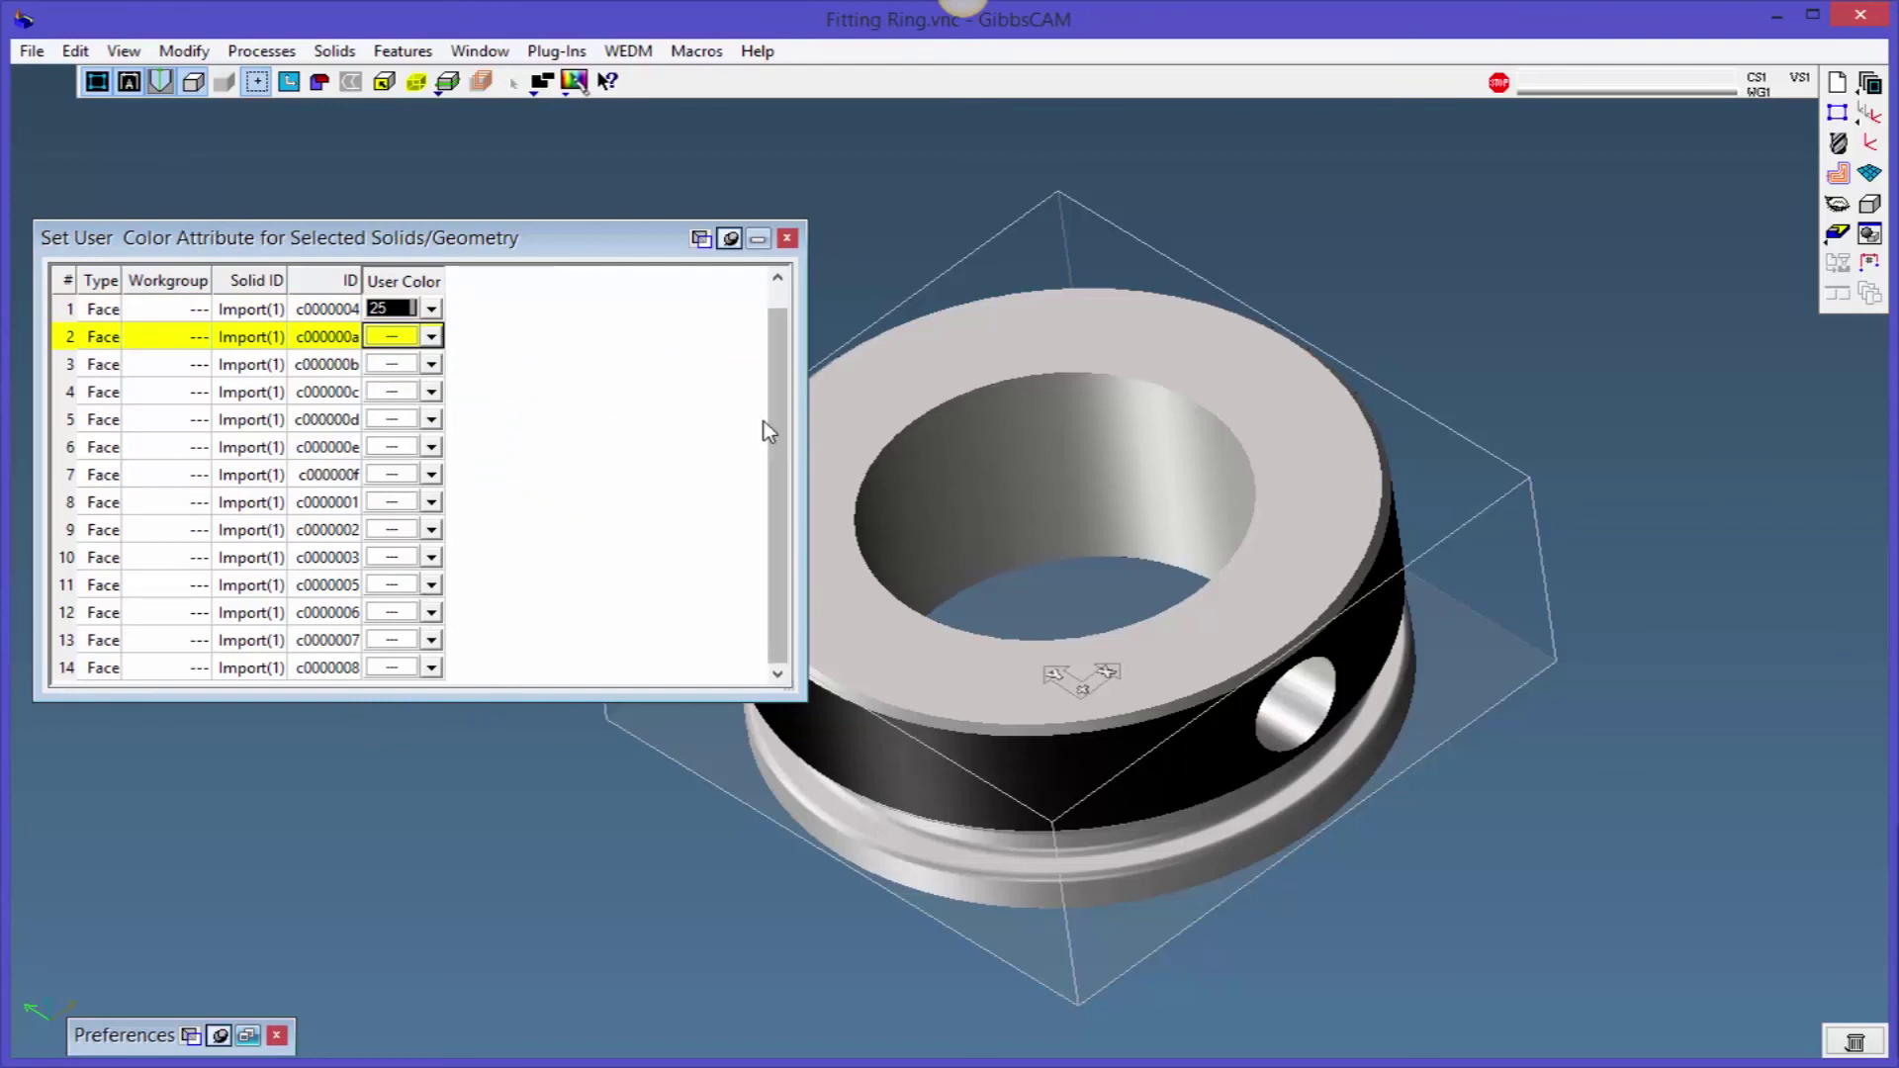
pyautogui.click(788, 238)
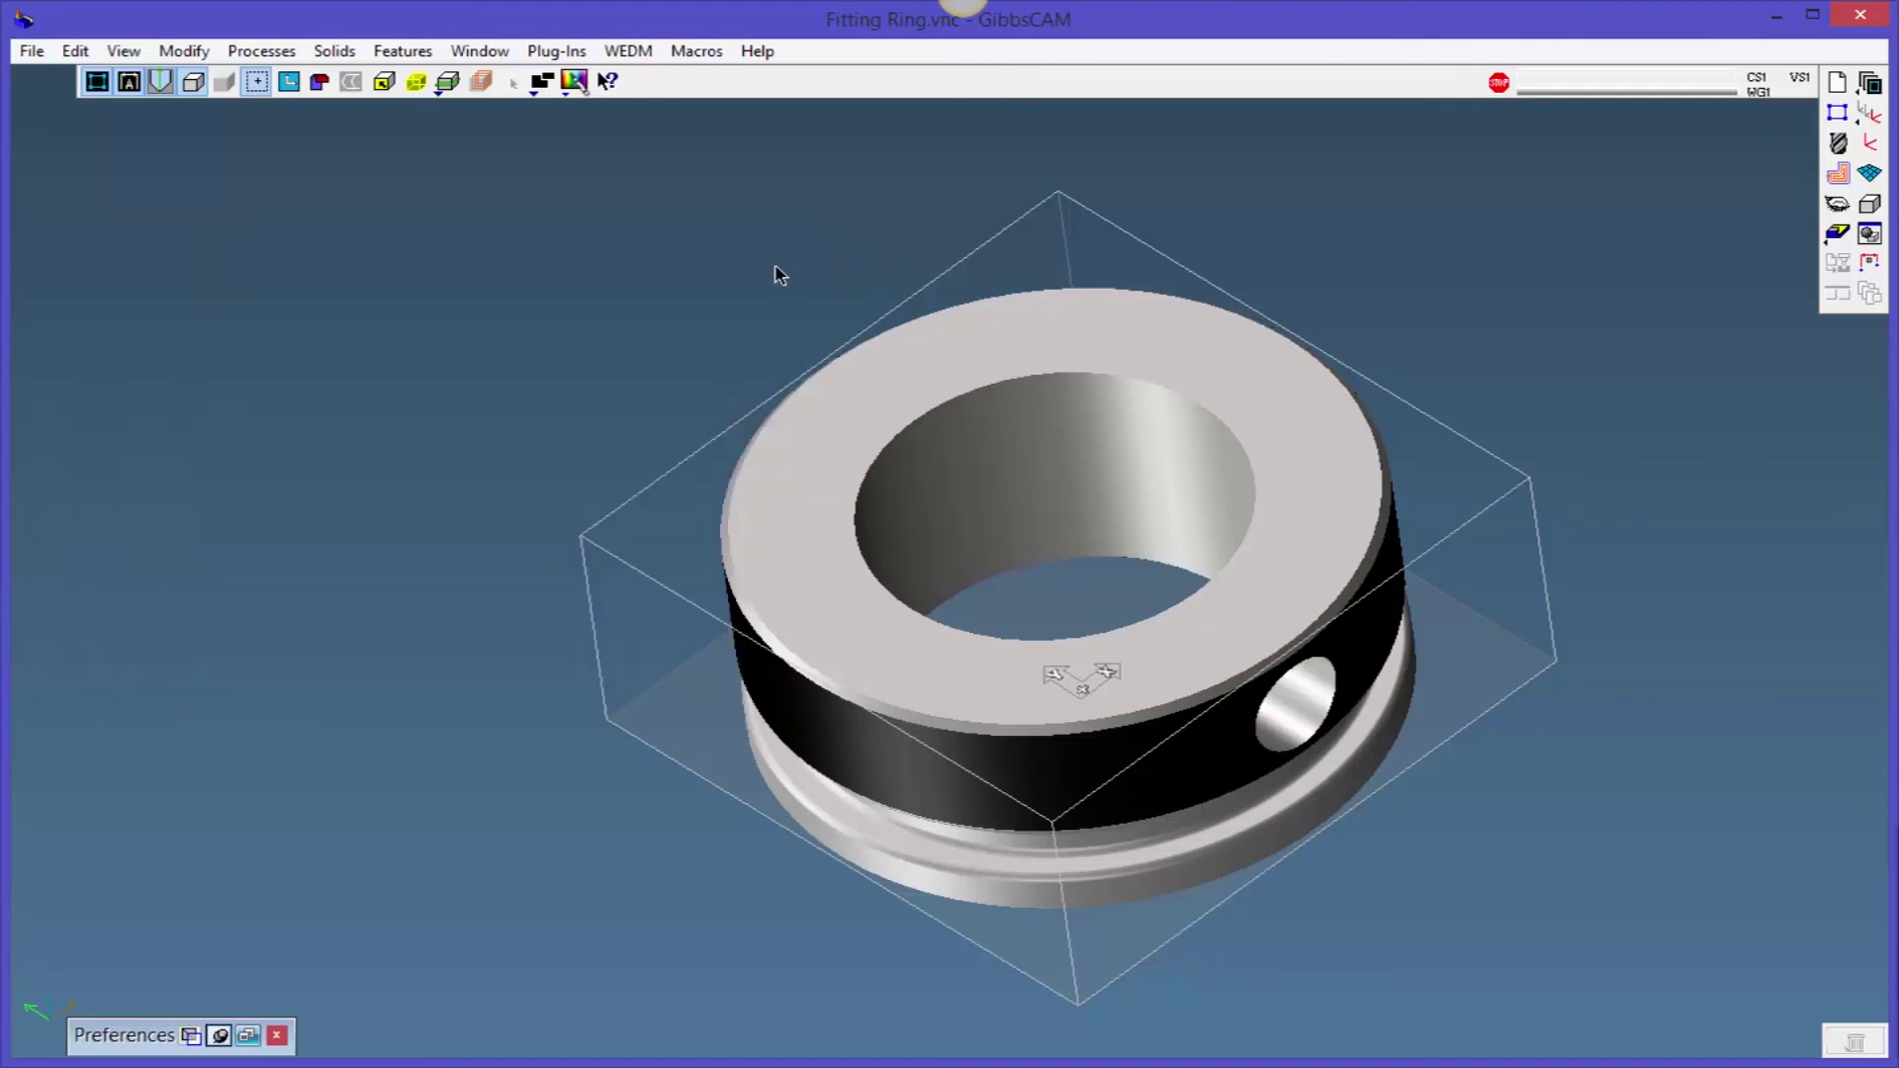
pyautogui.hotkey('alt', 'Tab')
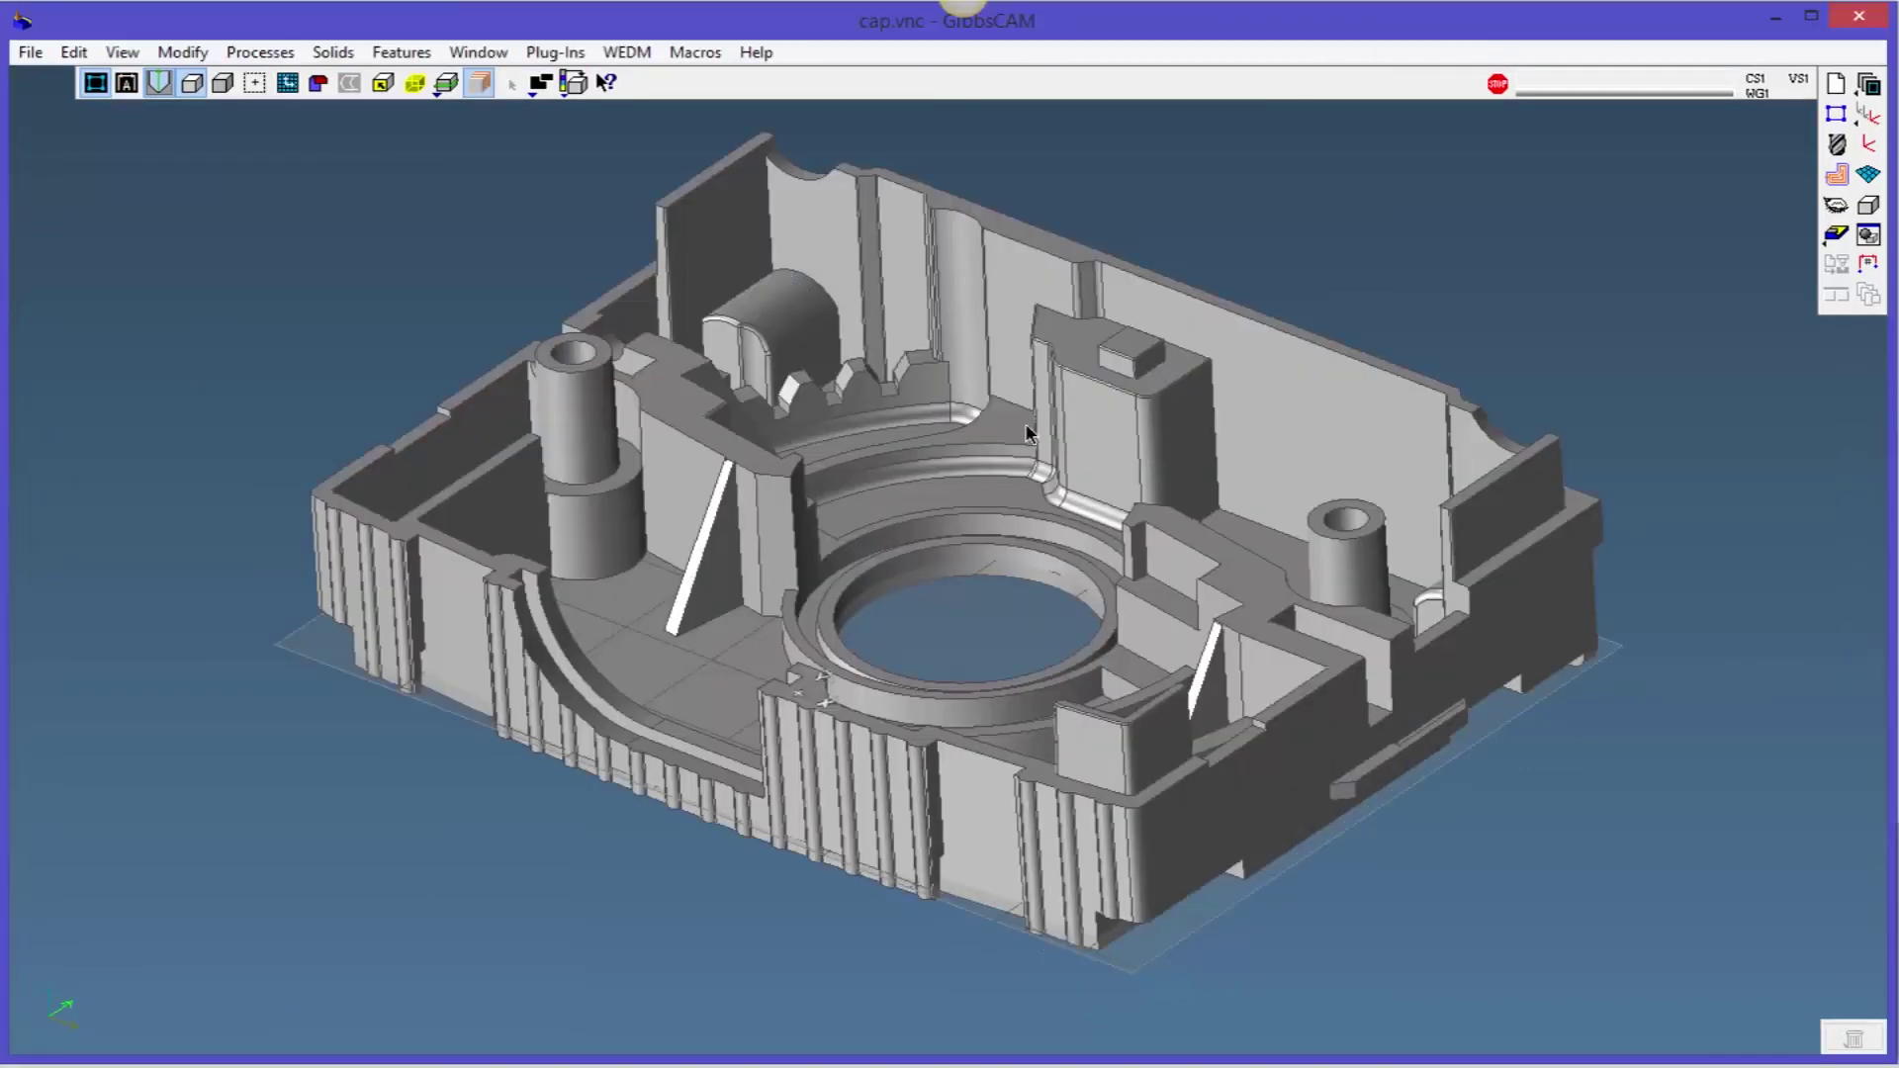
# Select the cap solid and open its User Color attribute table
pyautogui.click(965, 296)
pyautogui.click(1492, 247)
pyautogui.click(963, 287)
pyautogui.rightClick(964, 287)
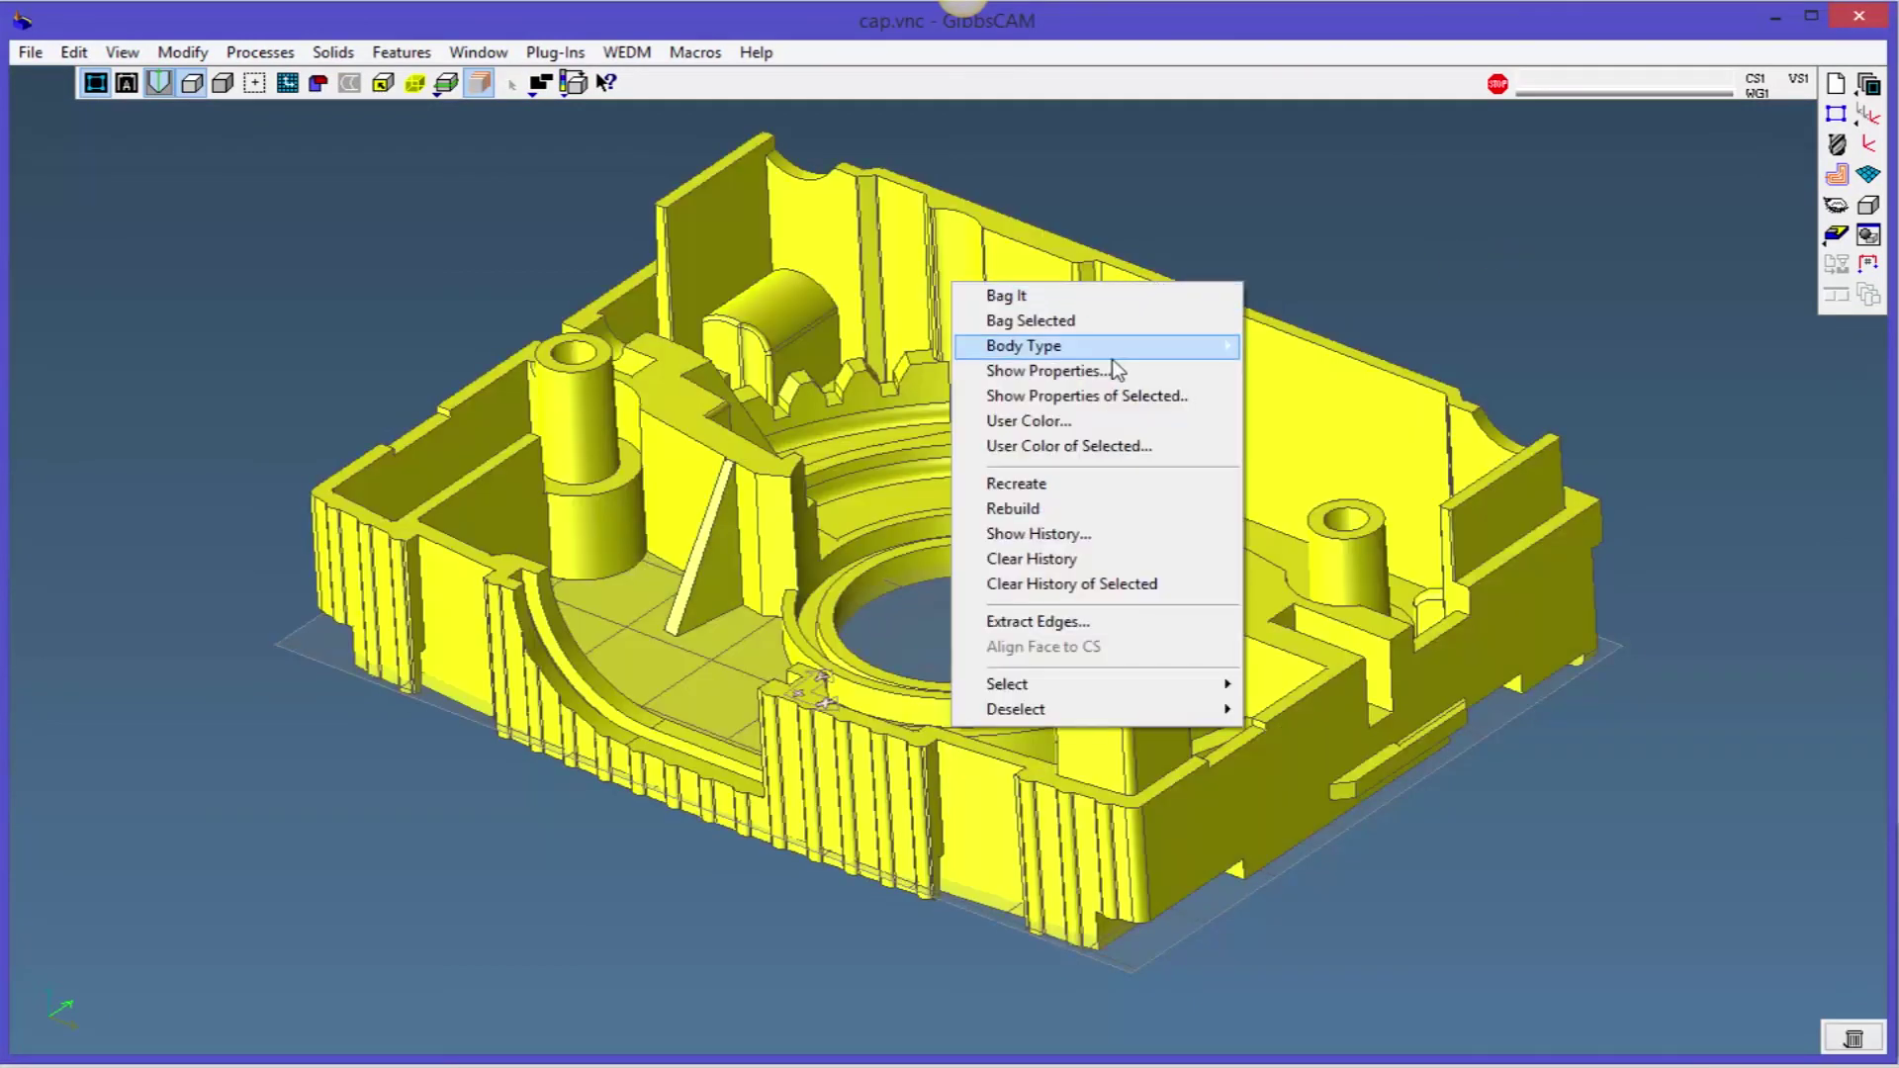
pyautogui.click(1114, 421)
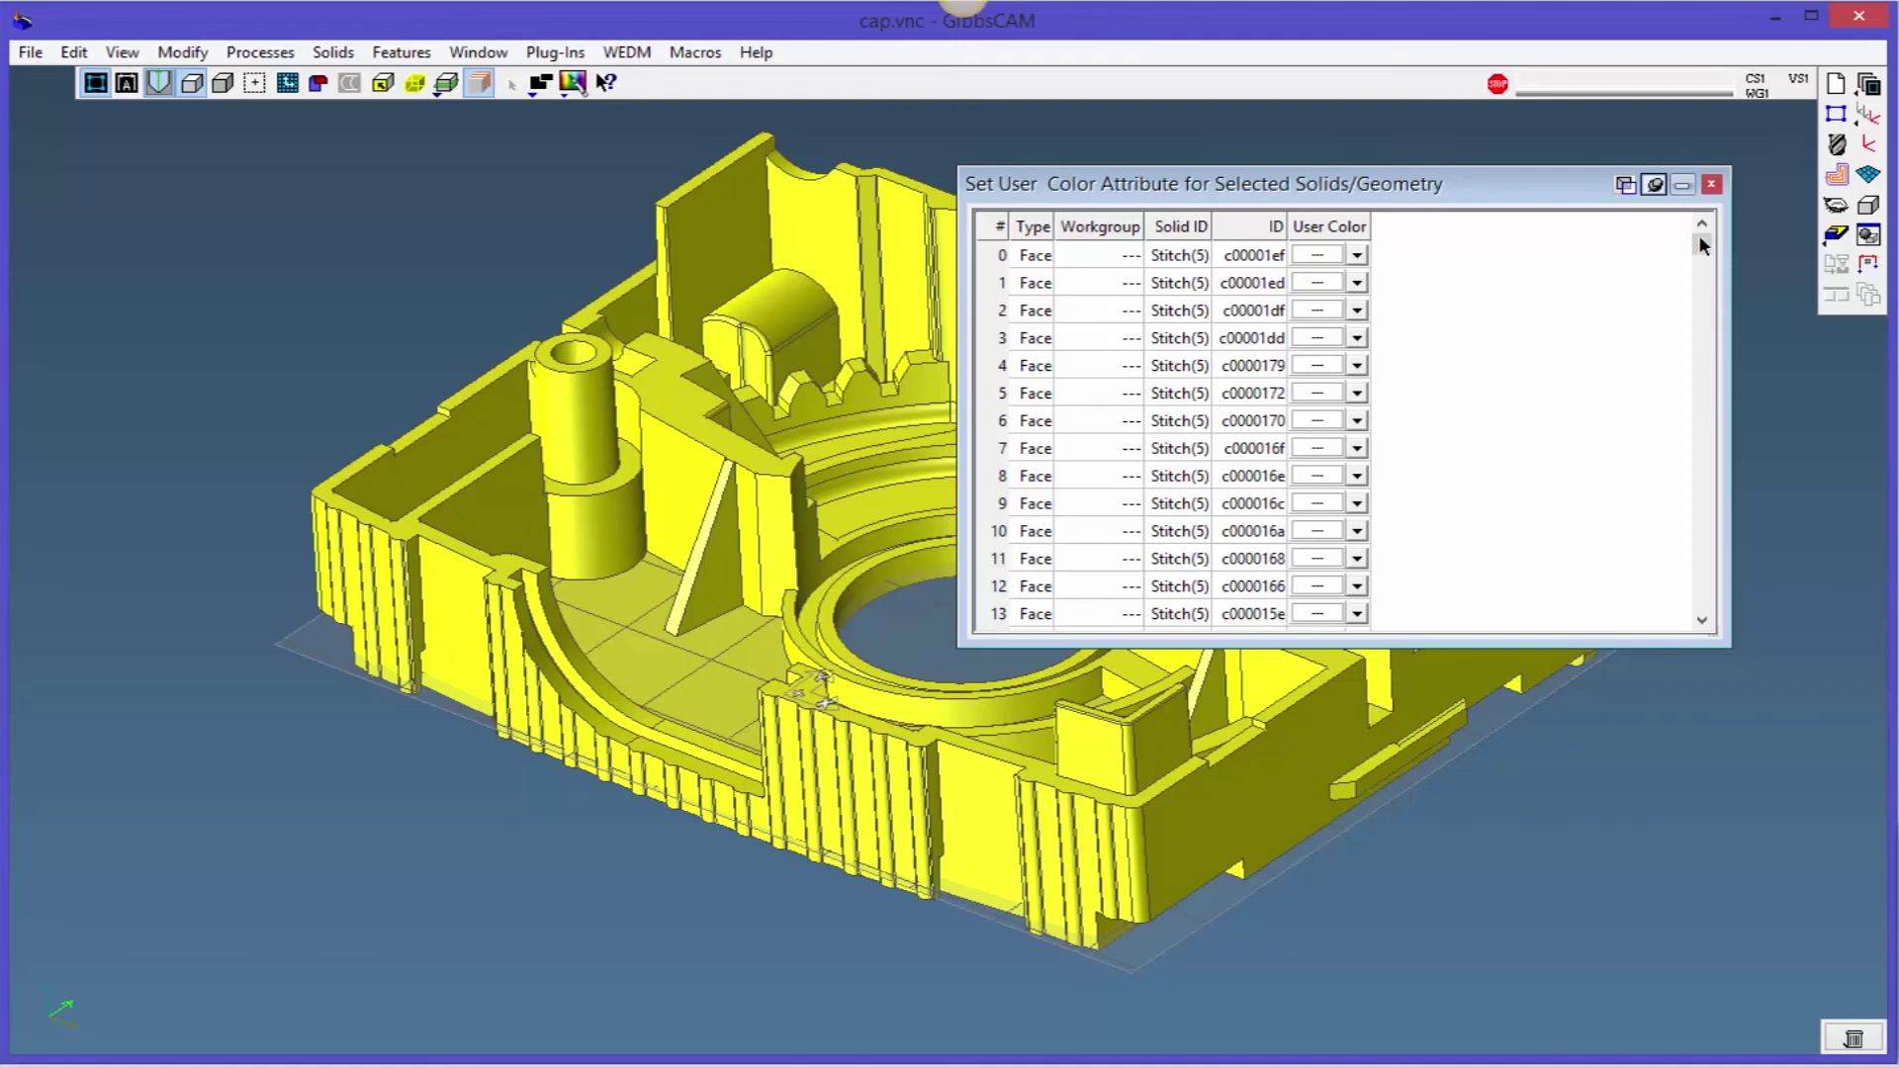
pyautogui.moveTo(1701, 241); pyautogui.dragTo(1705, 588)
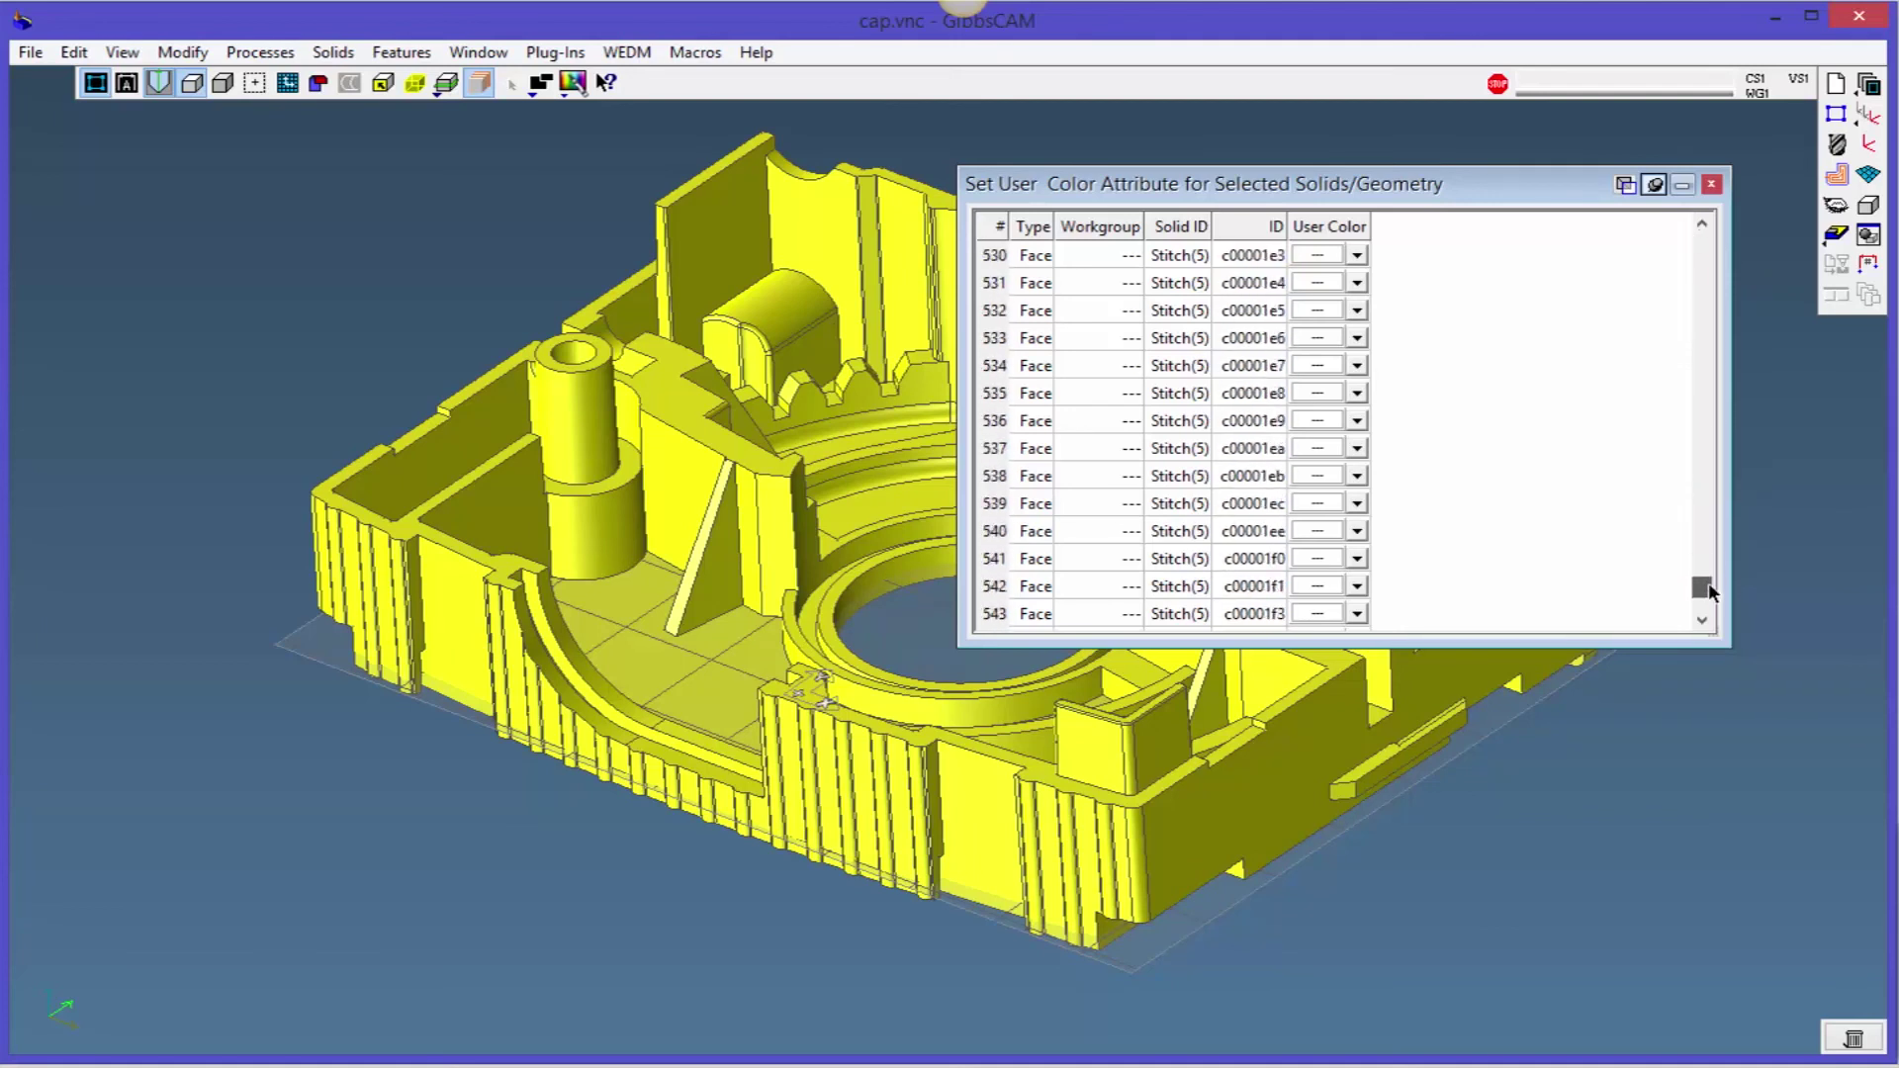
pyautogui.moveTo(1708, 590); pyautogui.dragTo(1704, 242)
# Give the cap's first face black colour 25, move the table aside, and reselect the cap
pyautogui.click(1356, 256)
pyautogui.click(1555, 479)
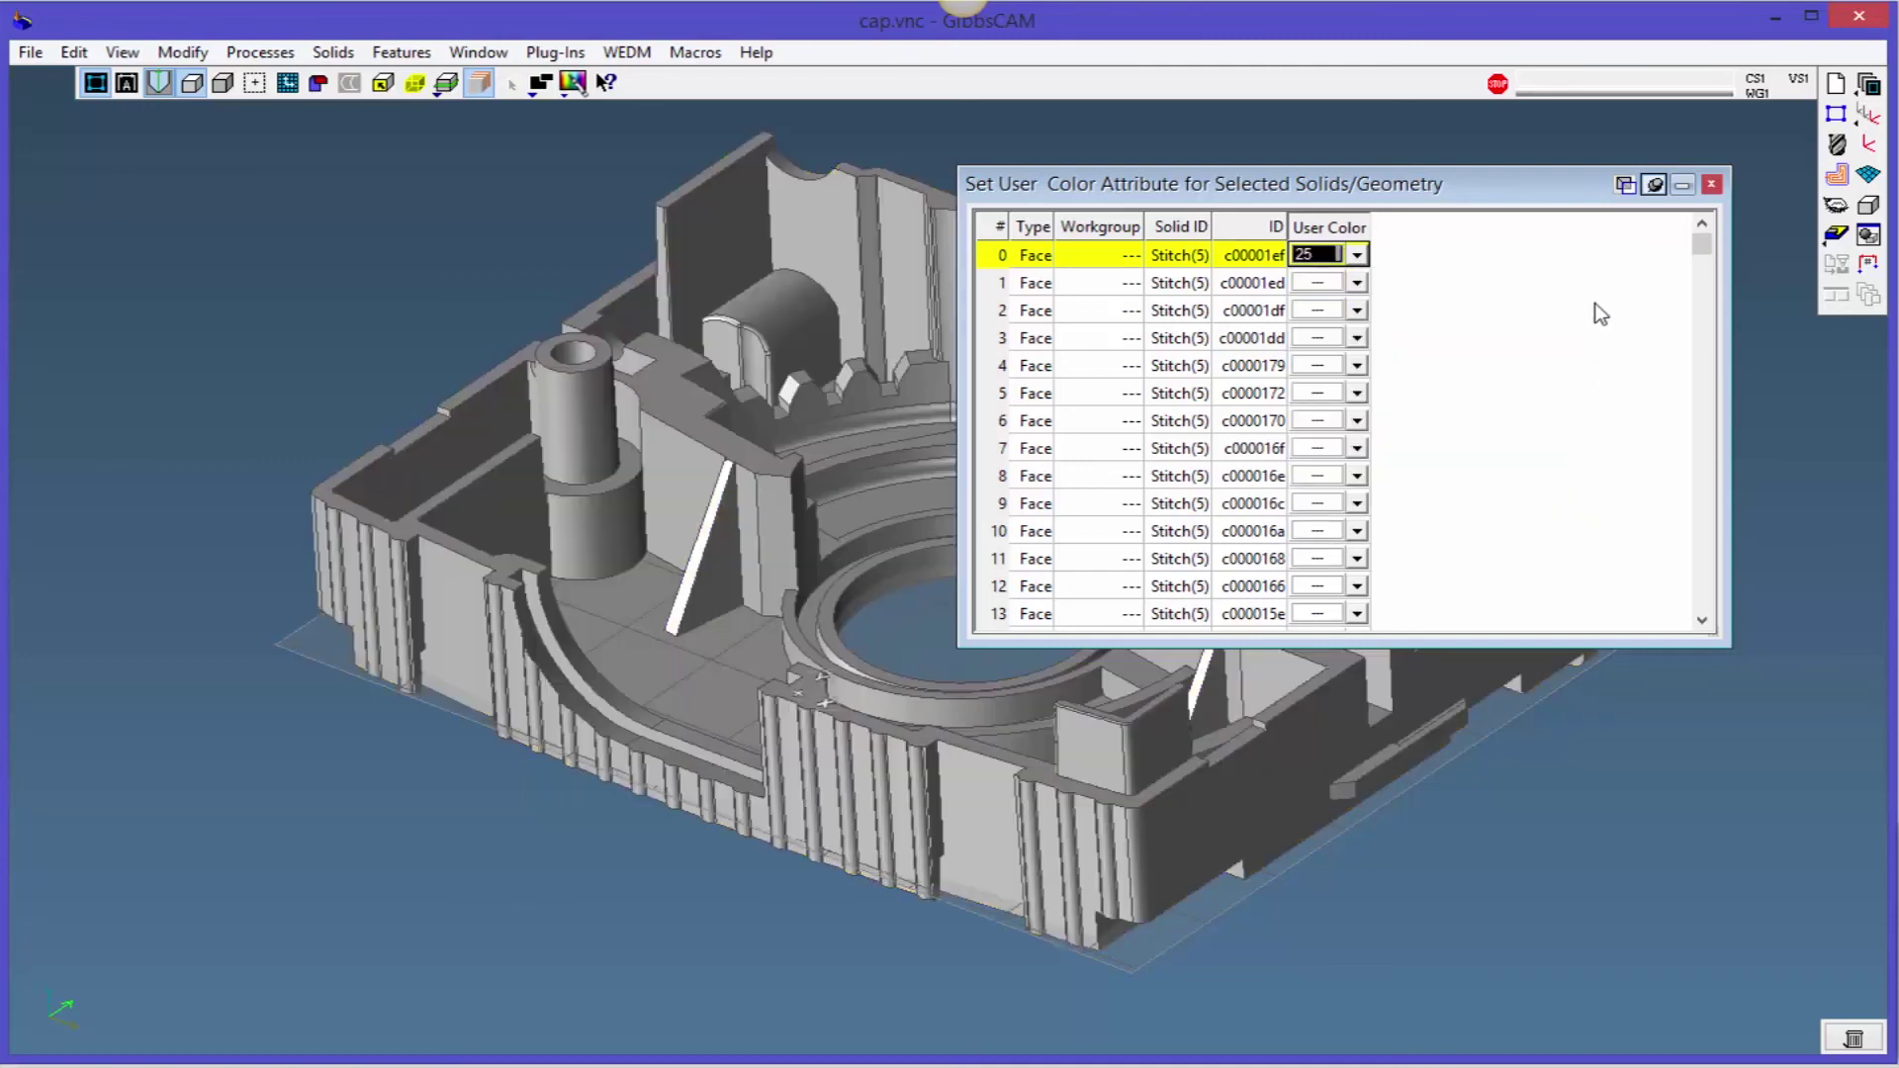
pyautogui.moveTo(1470, 185); pyautogui.dragTo(670, 263)
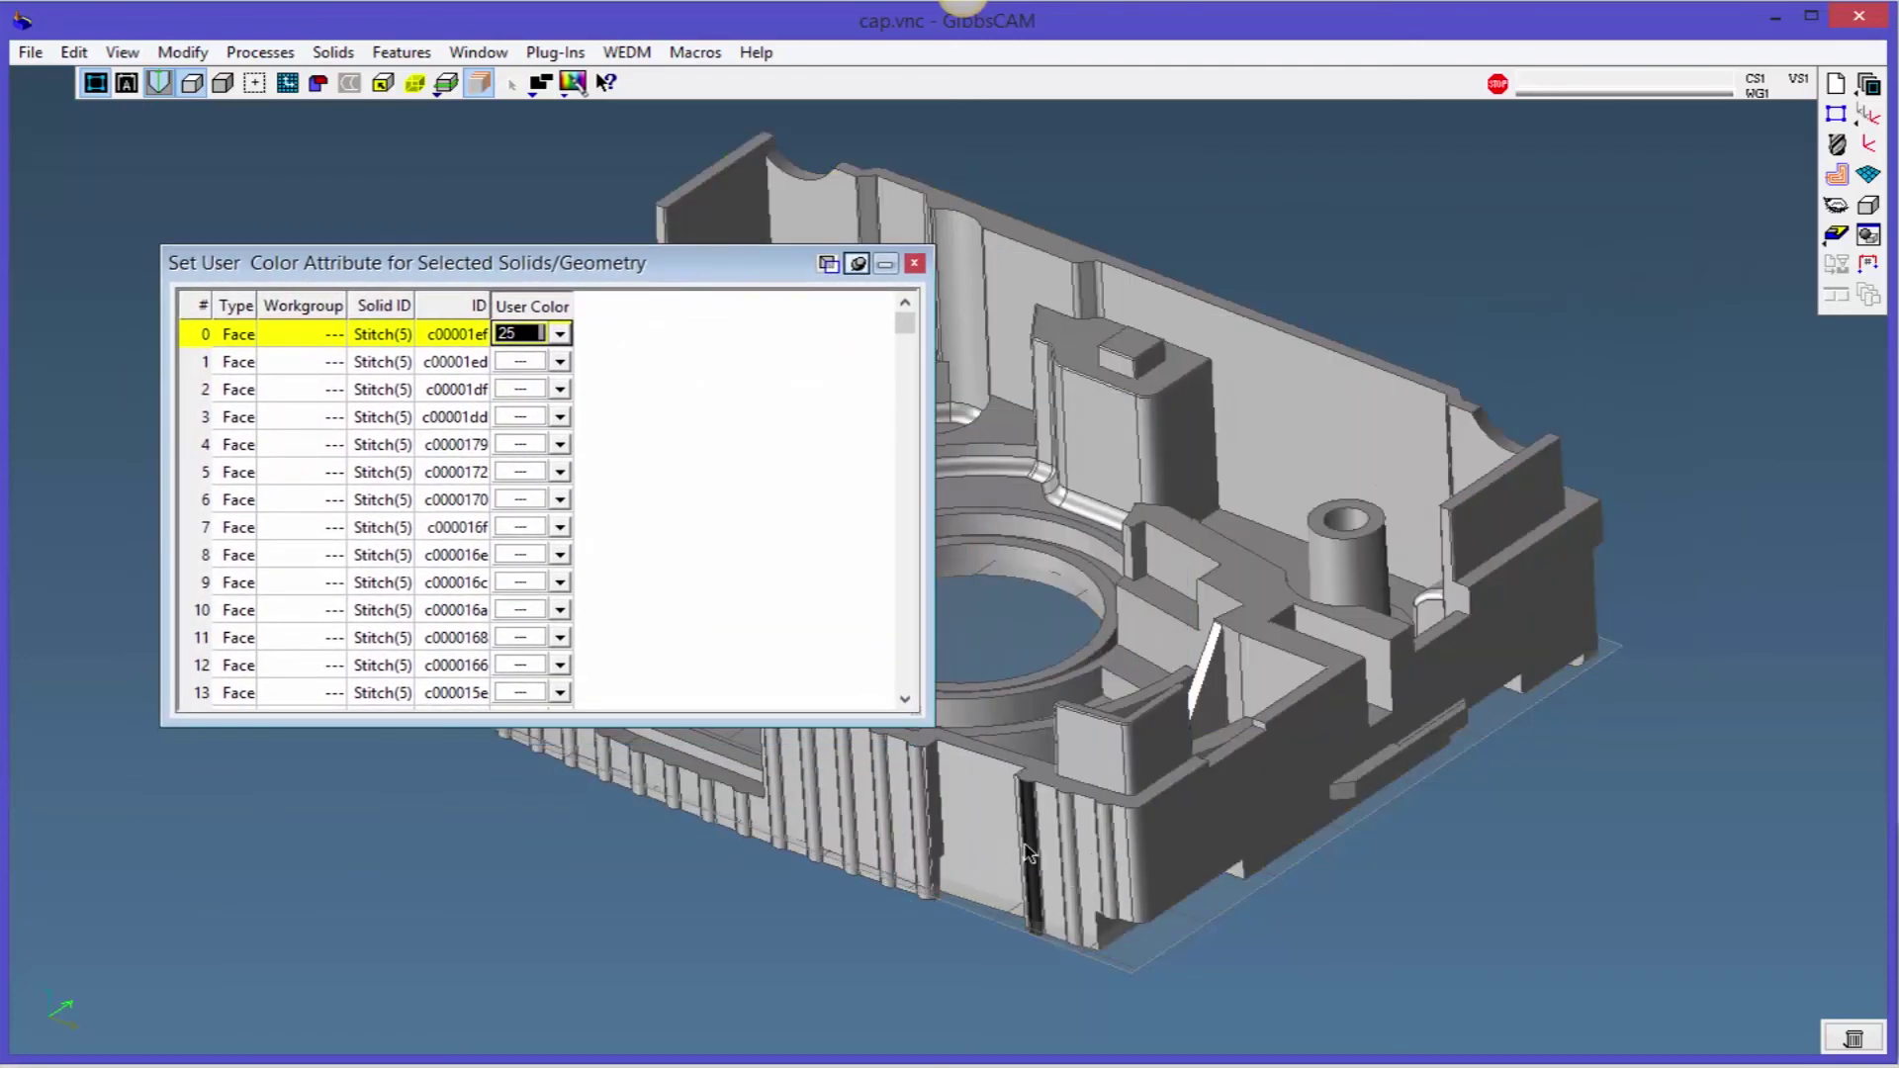
pyautogui.click(562, 364)
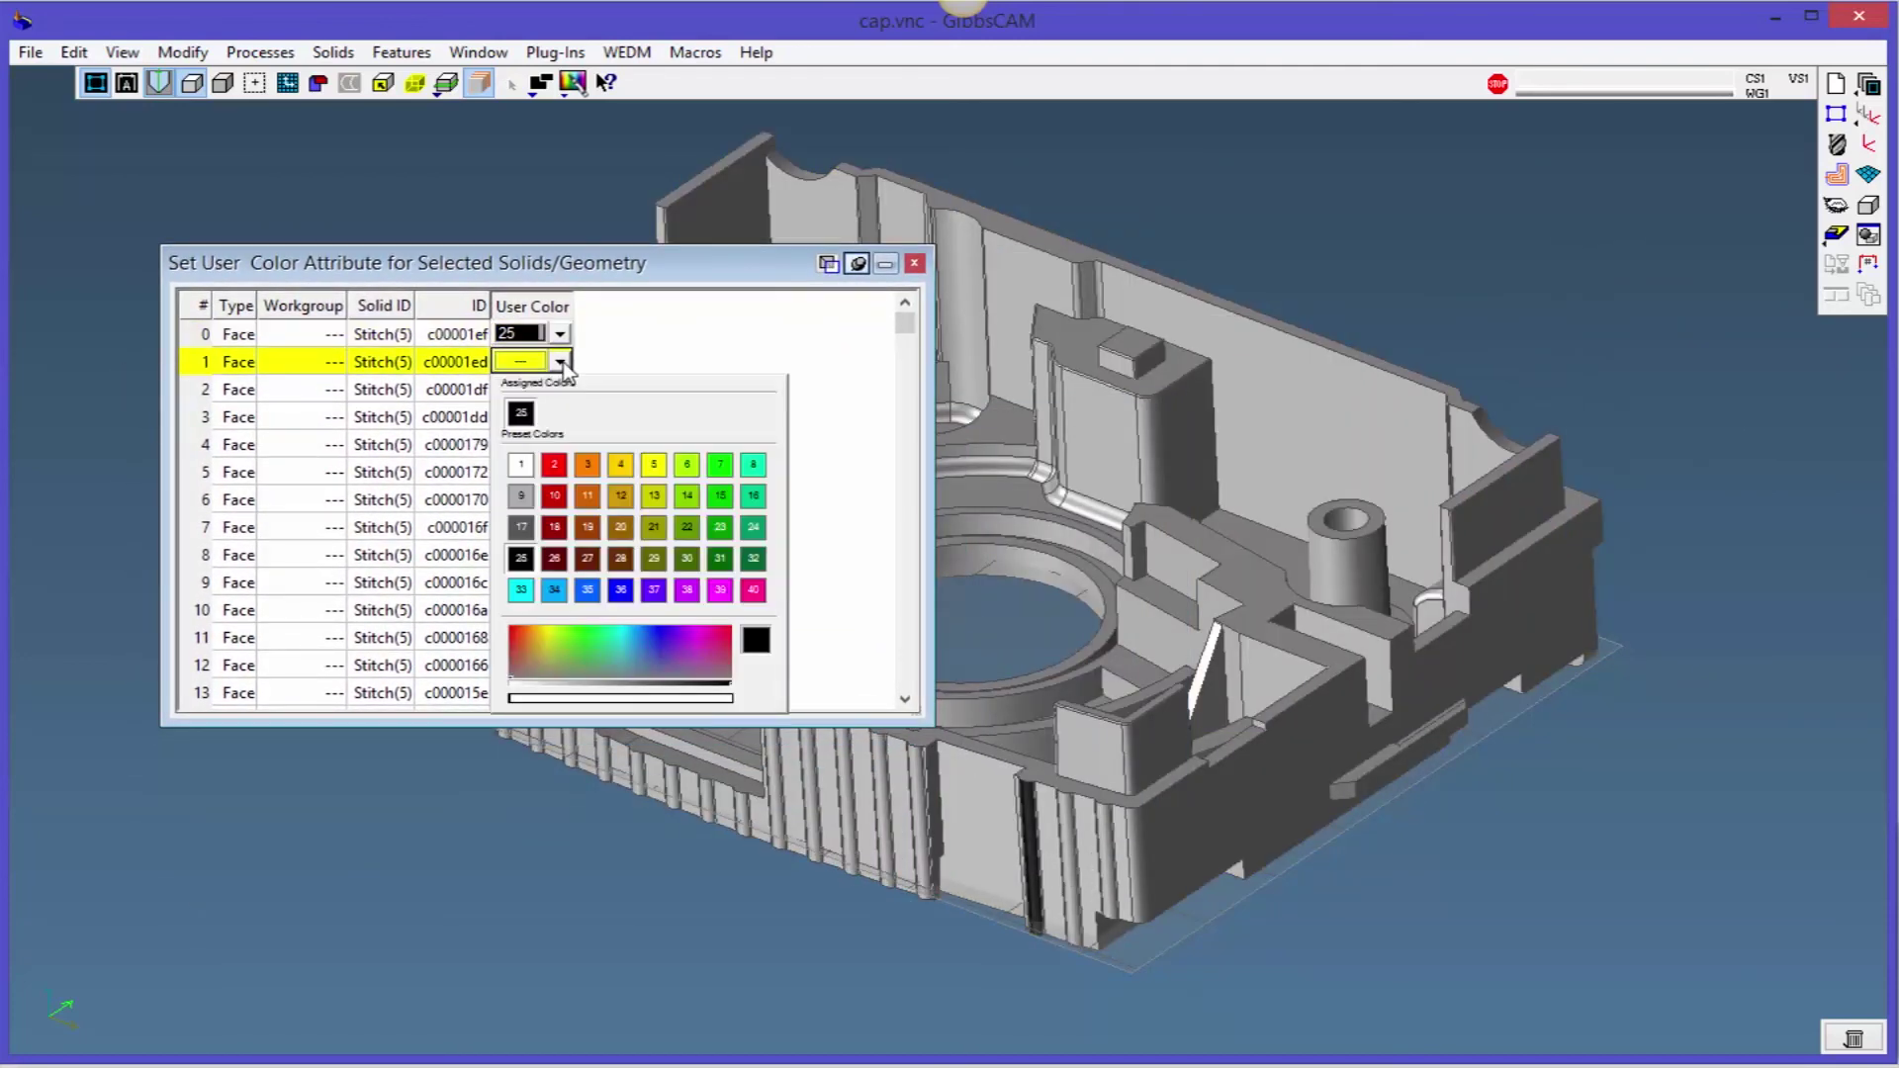
pyautogui.click(738, 359)
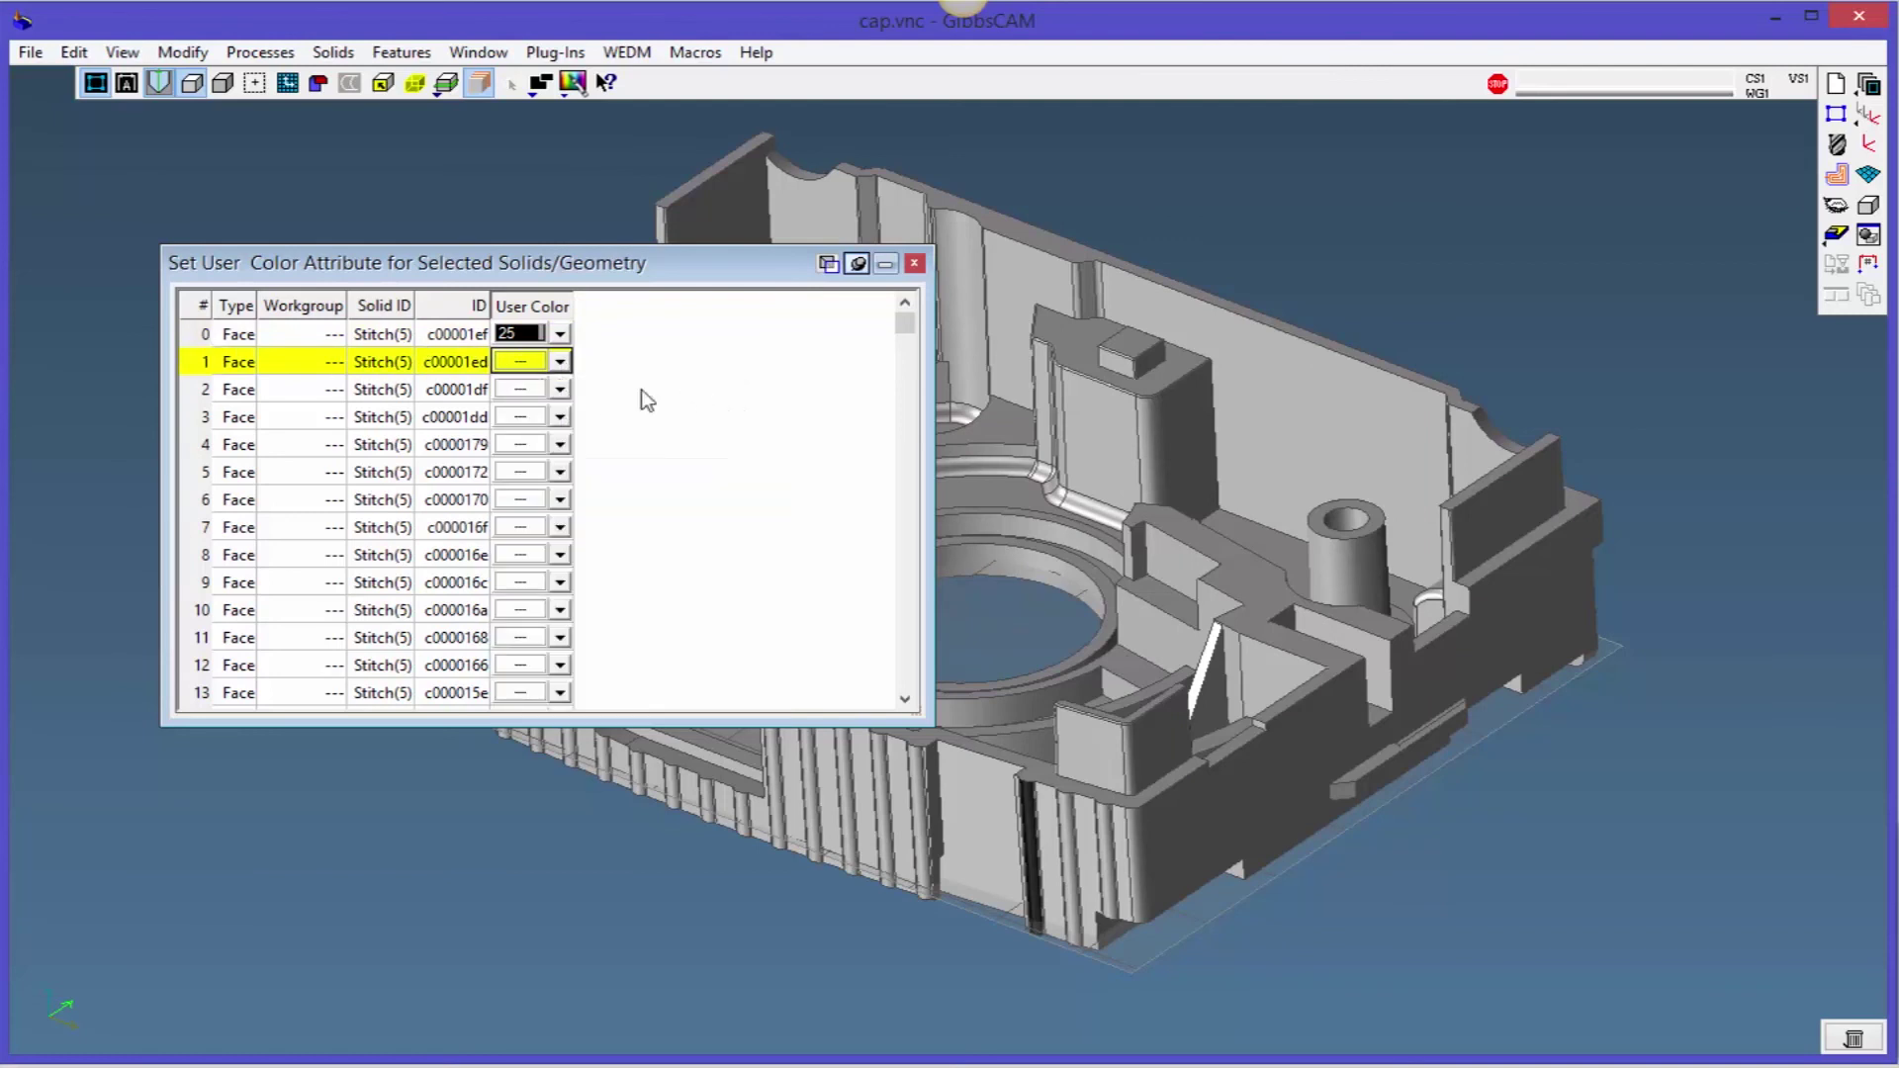
pyautogui.click(1287, 423)
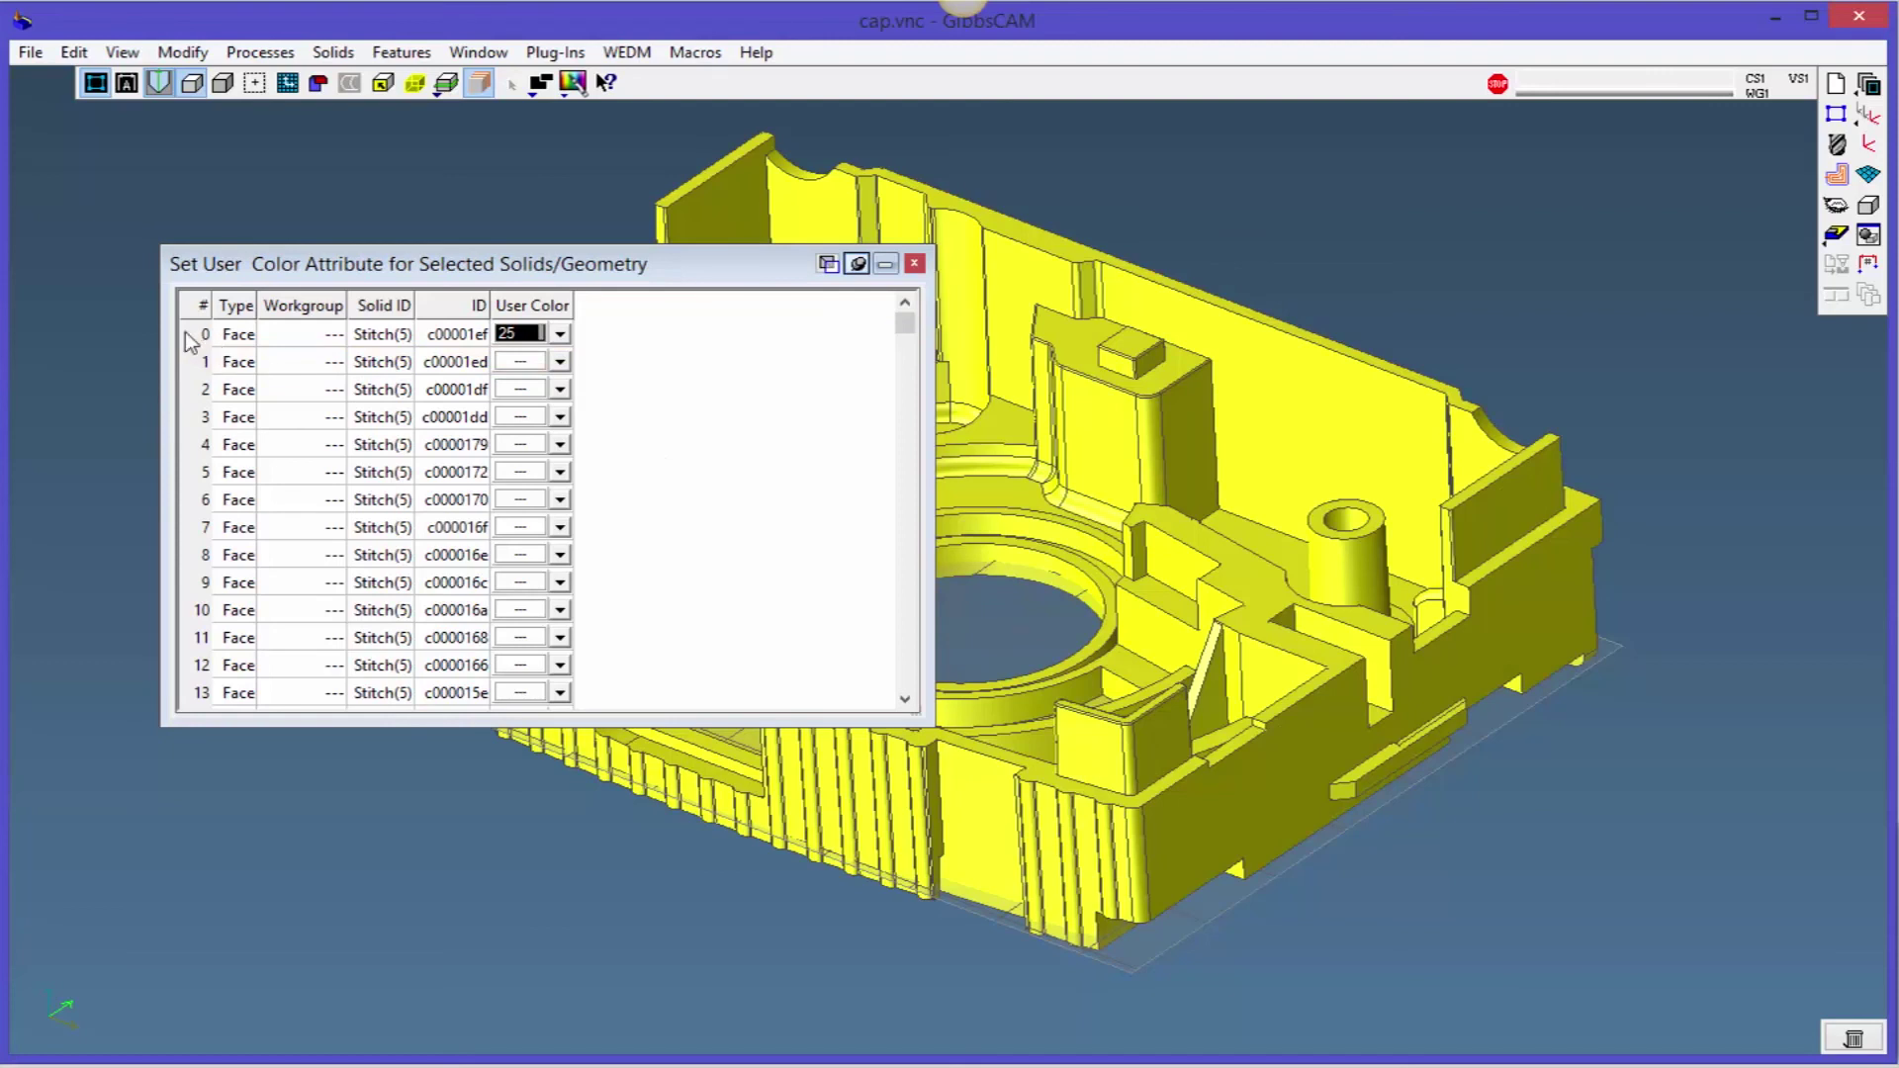
# Select face rows 0 through 560, apply colour 25 to them all, and close the table
pyautogui.click(190, 338)
pyautogui.moveTo(908, 352); pyautogui.dragTo(905, 679)
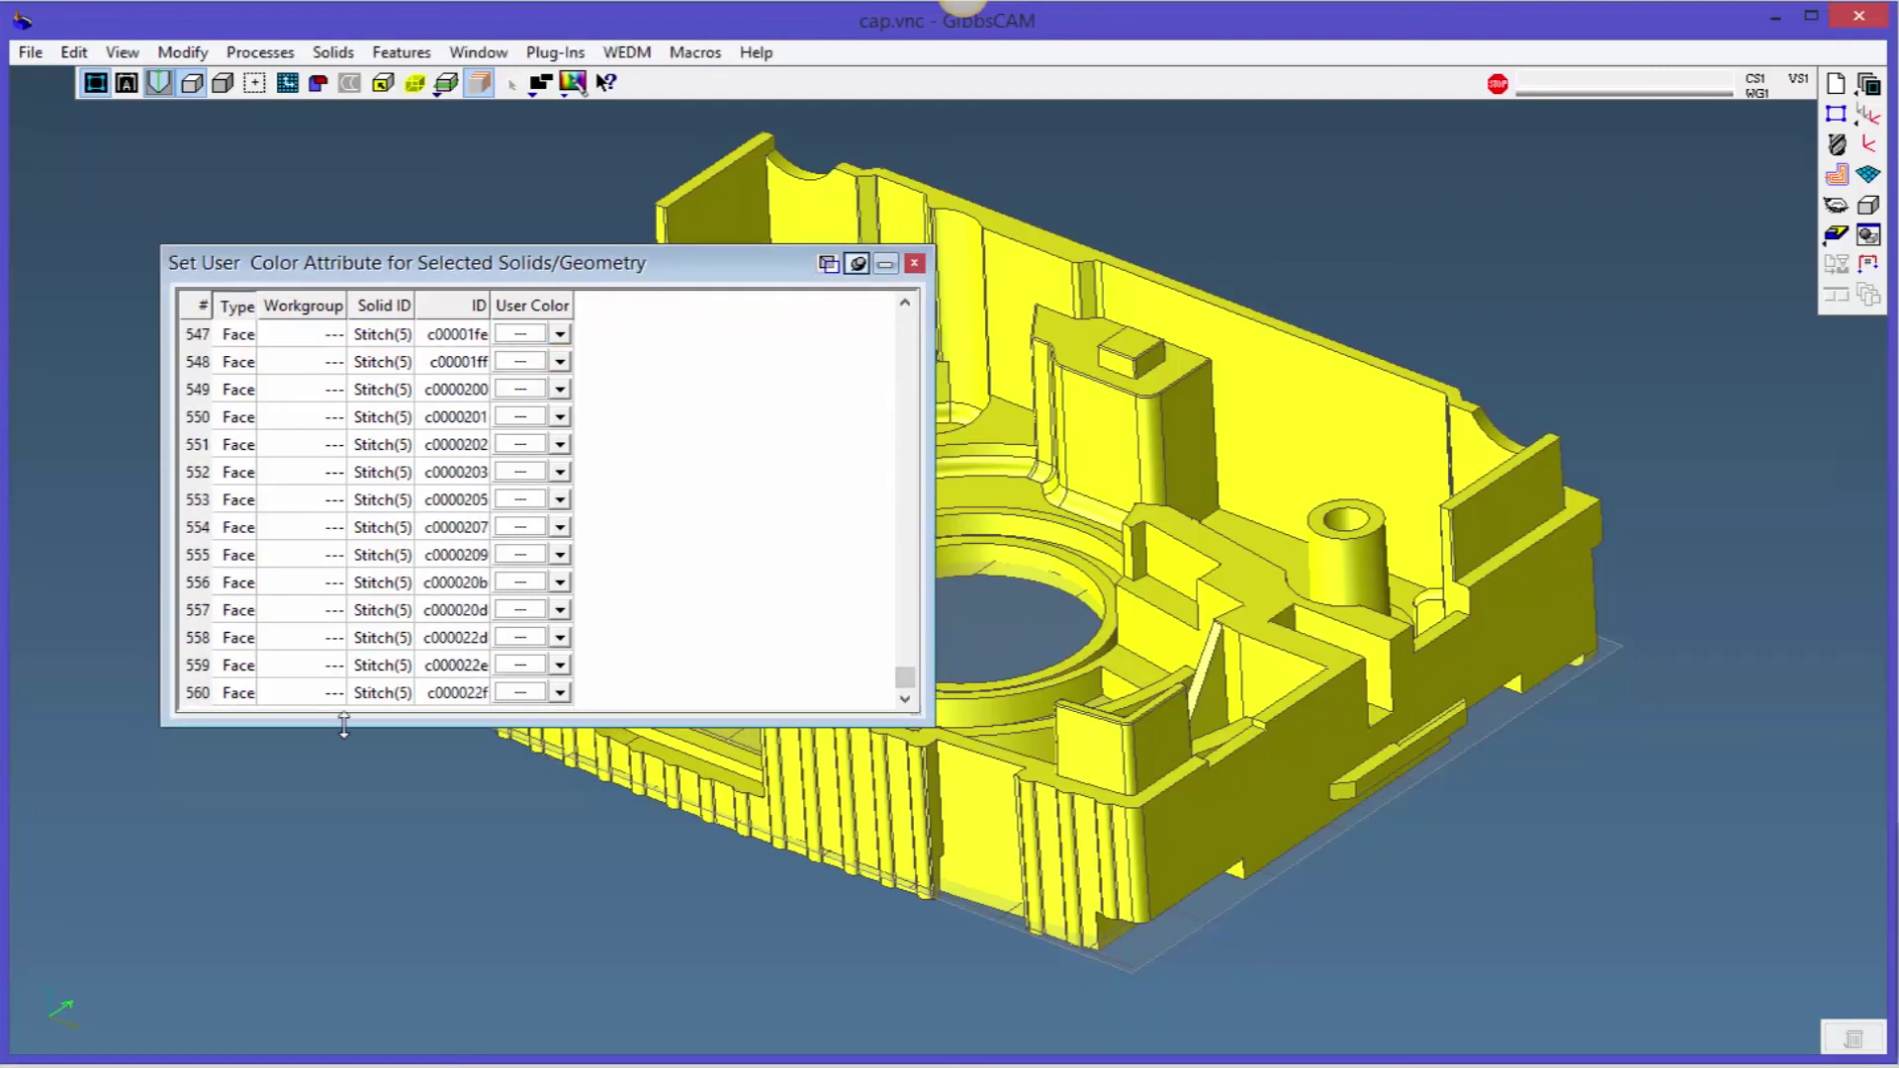
pyautogui.keyDown('shift'); pyautogui.click(194, 694); pyautogui.keyUp('shift')
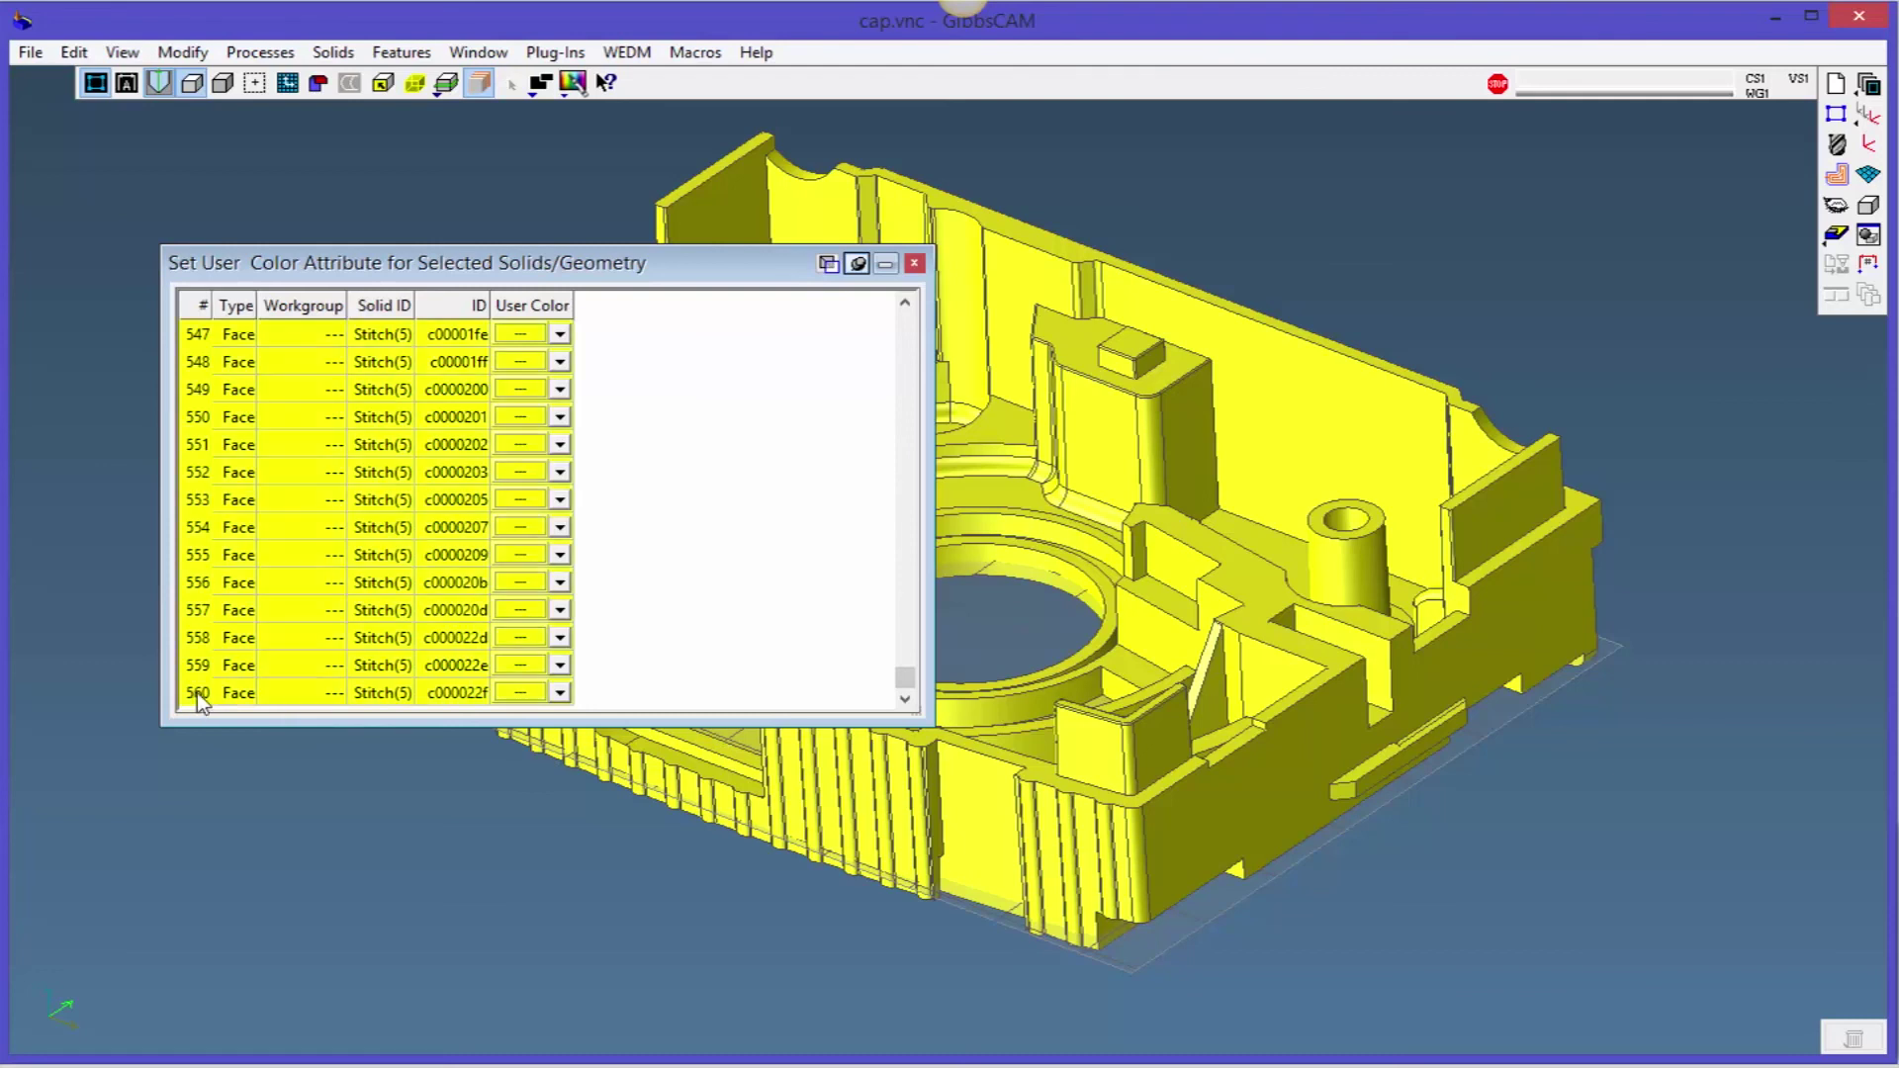
pyautogui.moveTo(906, 679); pyautogui.dragTo(905, 320)
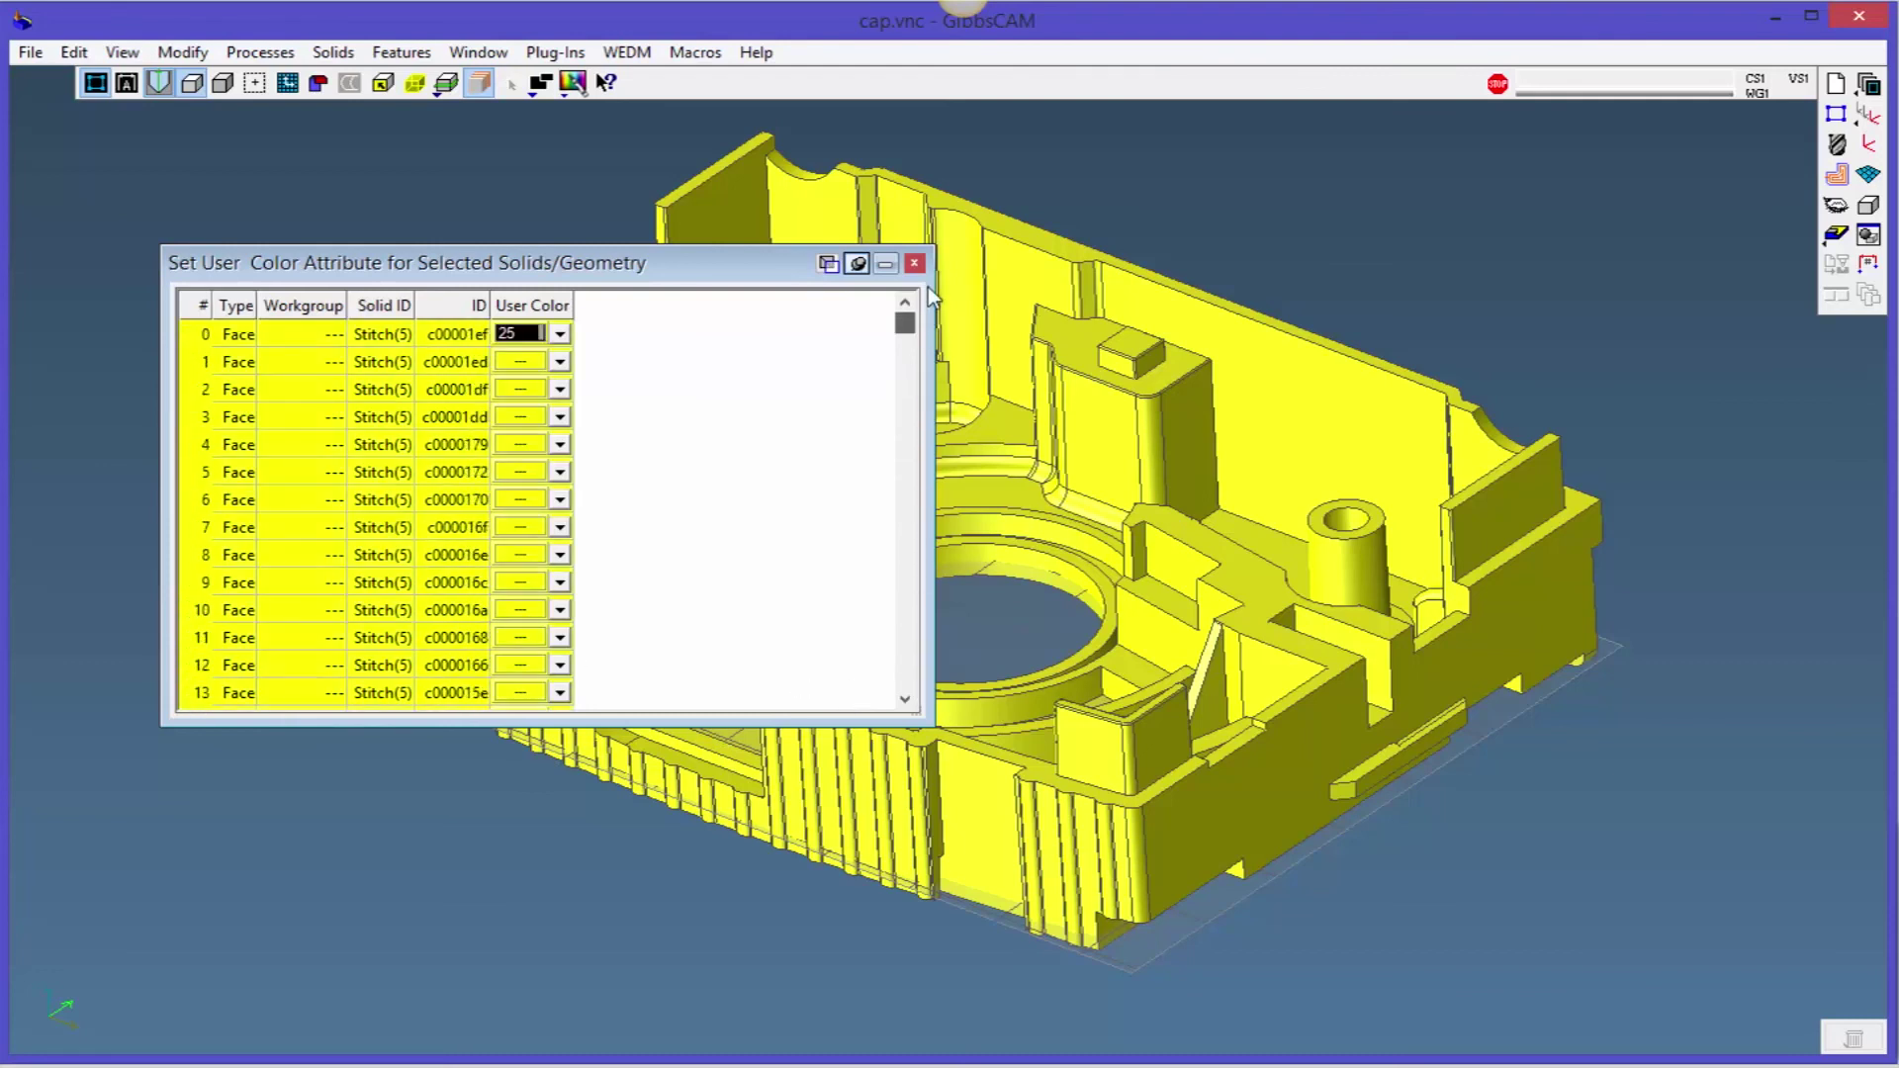
pyautogui.rightClick(510, 332)
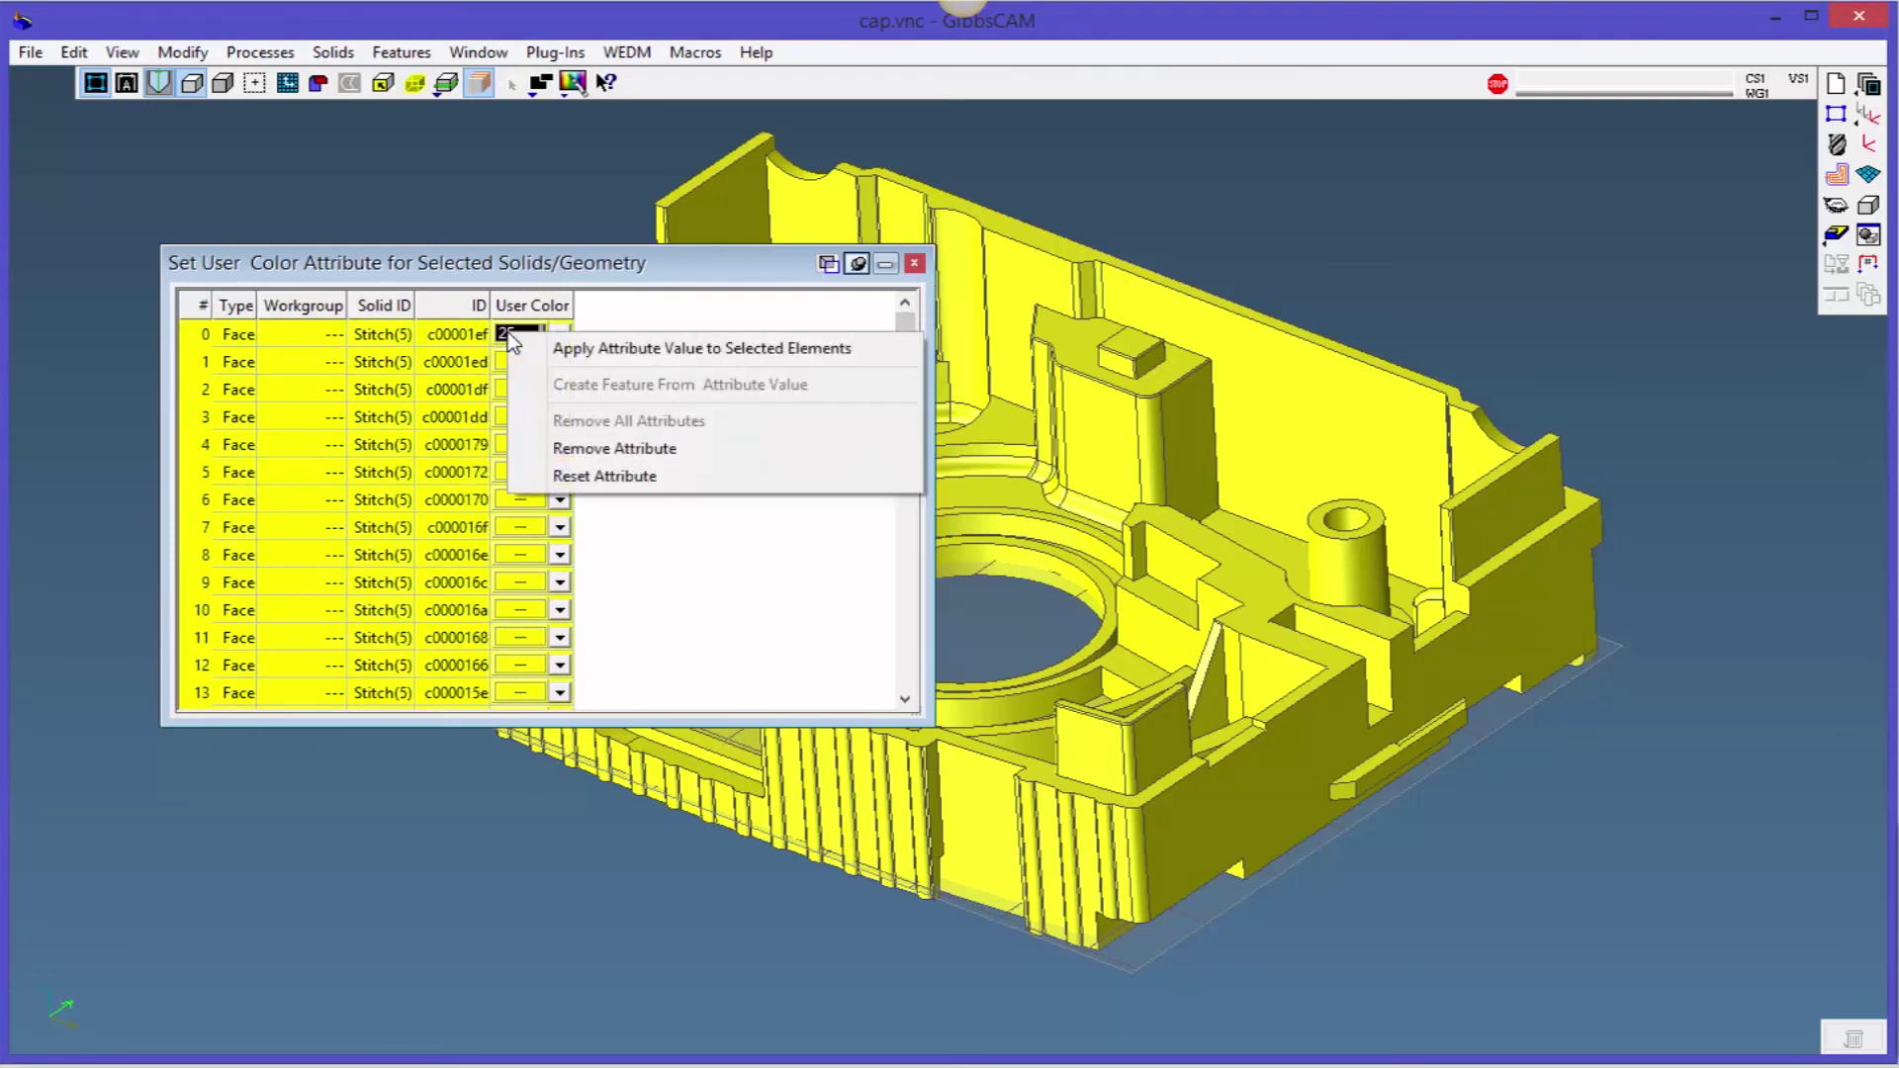
pyautogui.click(830, 349)
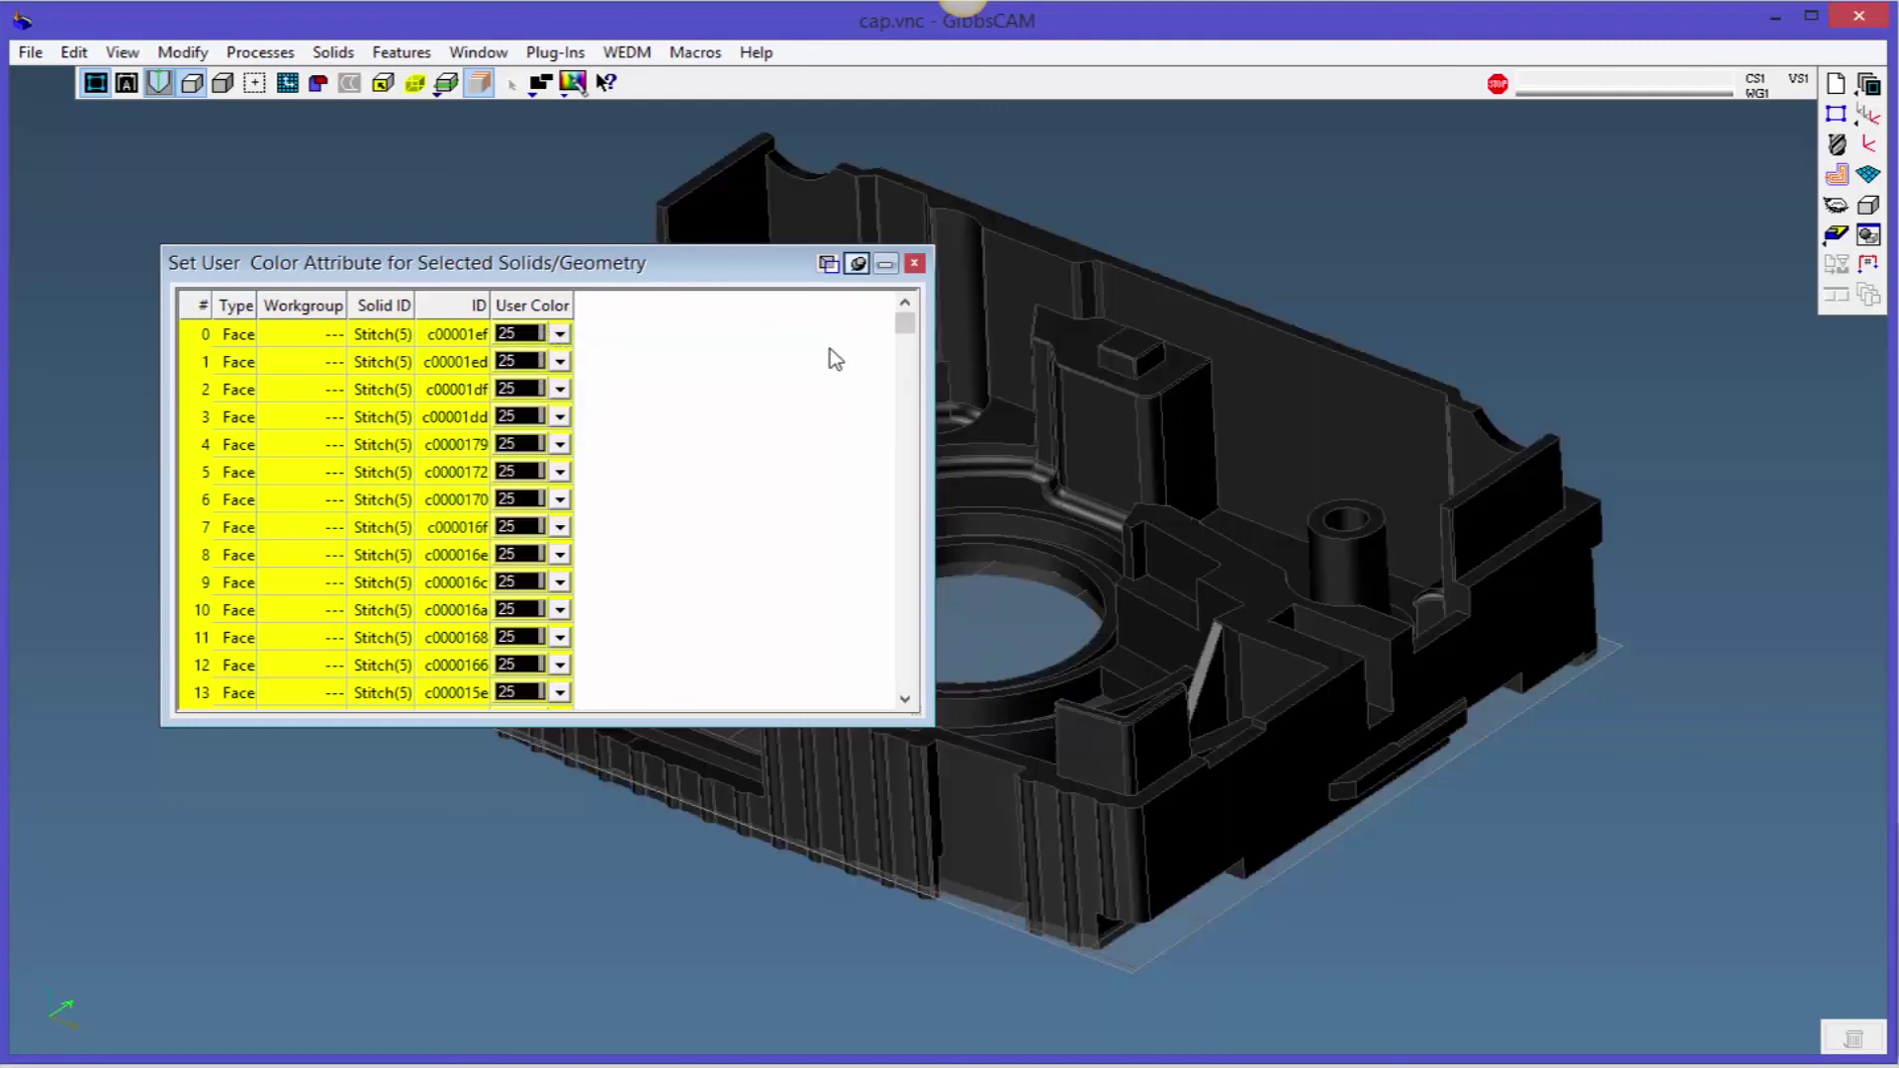
pyautogui.moveTo(906, 326)
pyautogui.mouseDown()
pyautogui.moveTo(877, 640)
pyautogui.moveTo(902, 317)
pyautogui.mouseUp()
pyautogui.rightClick(503, 338)
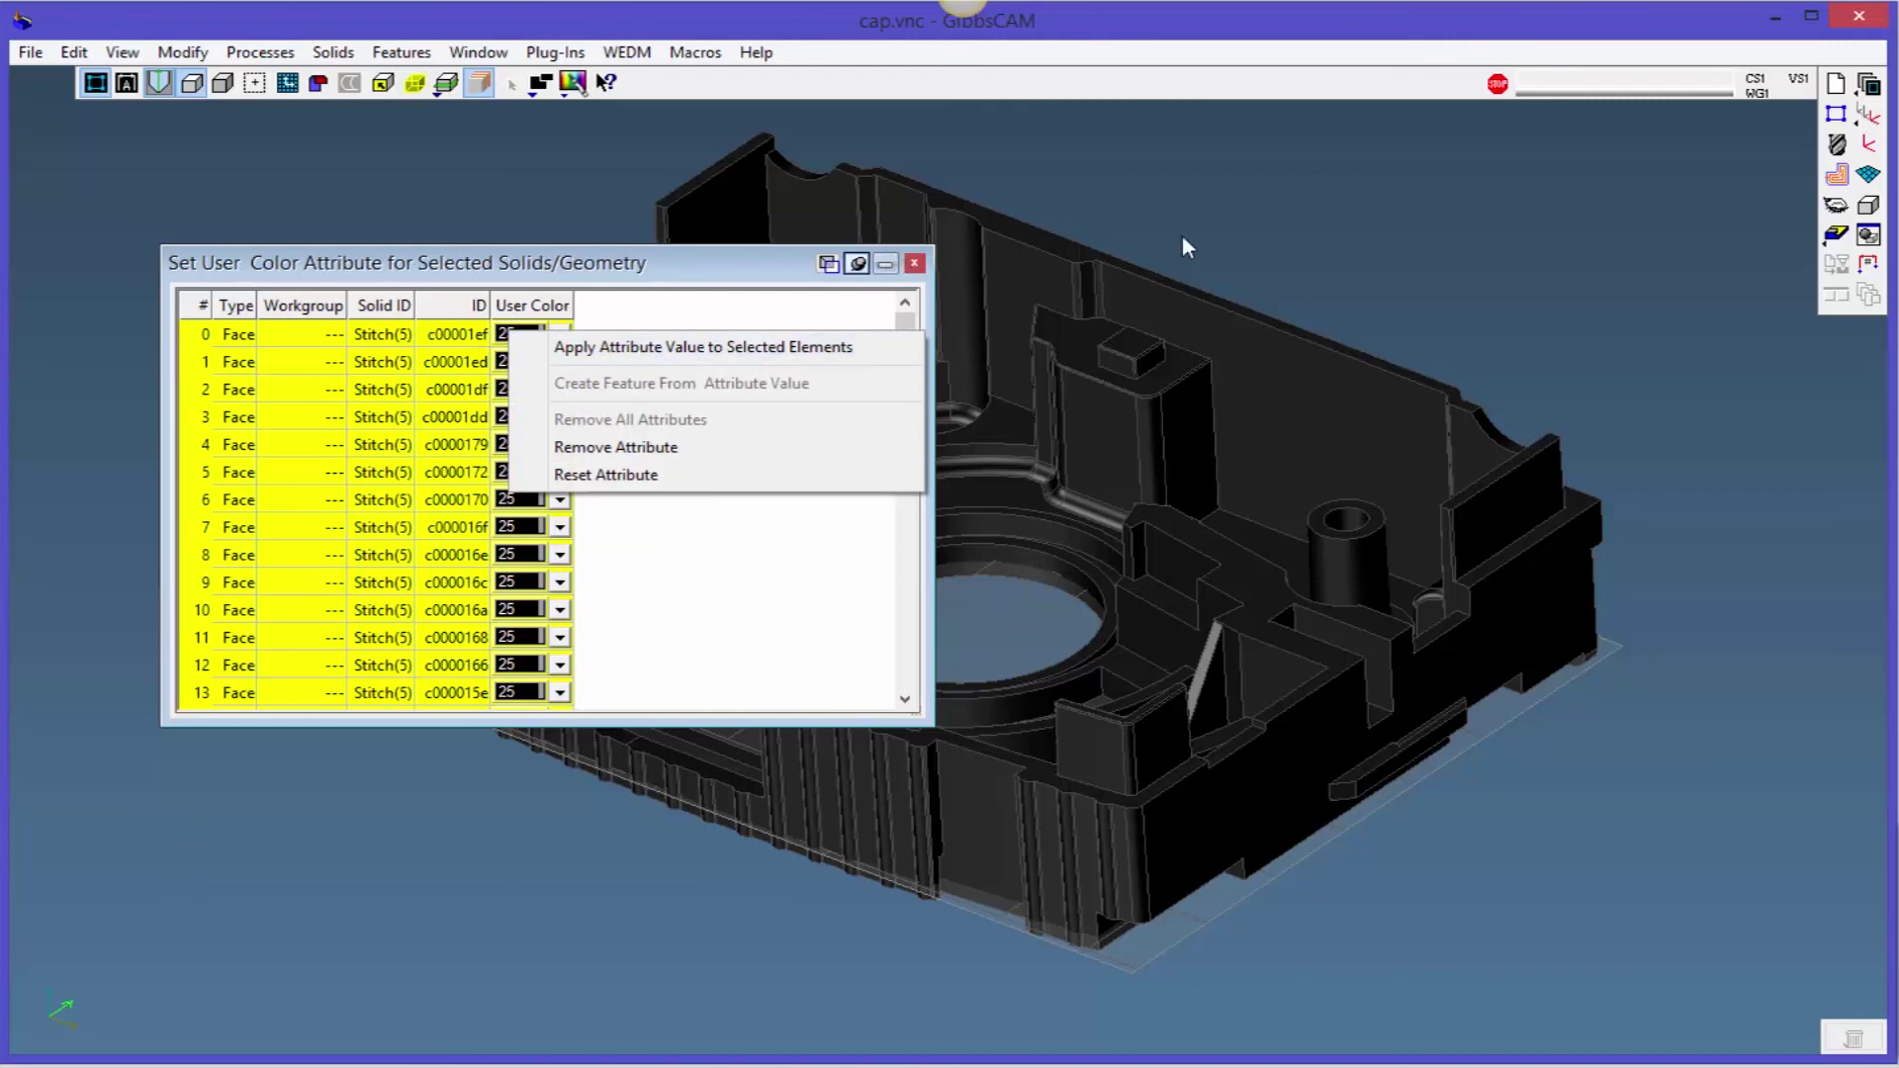
pyautogui.click(918, 265)
pyautogui.moveTo(1754, 852)
pyautogui.mouseDown(button='middle')
pyautogui.moveTo(1242, 781)
pyautogui.moveTo(1221, 636)
pyautogui.moveTo(1427, 667)
pyautogui.moveTo(1111, 645)
pyautogui.mouseUp(button='middle')
pyautogui.moveTo(1047, 698); pyautogui.dragTo(1087, 715, button='middle')
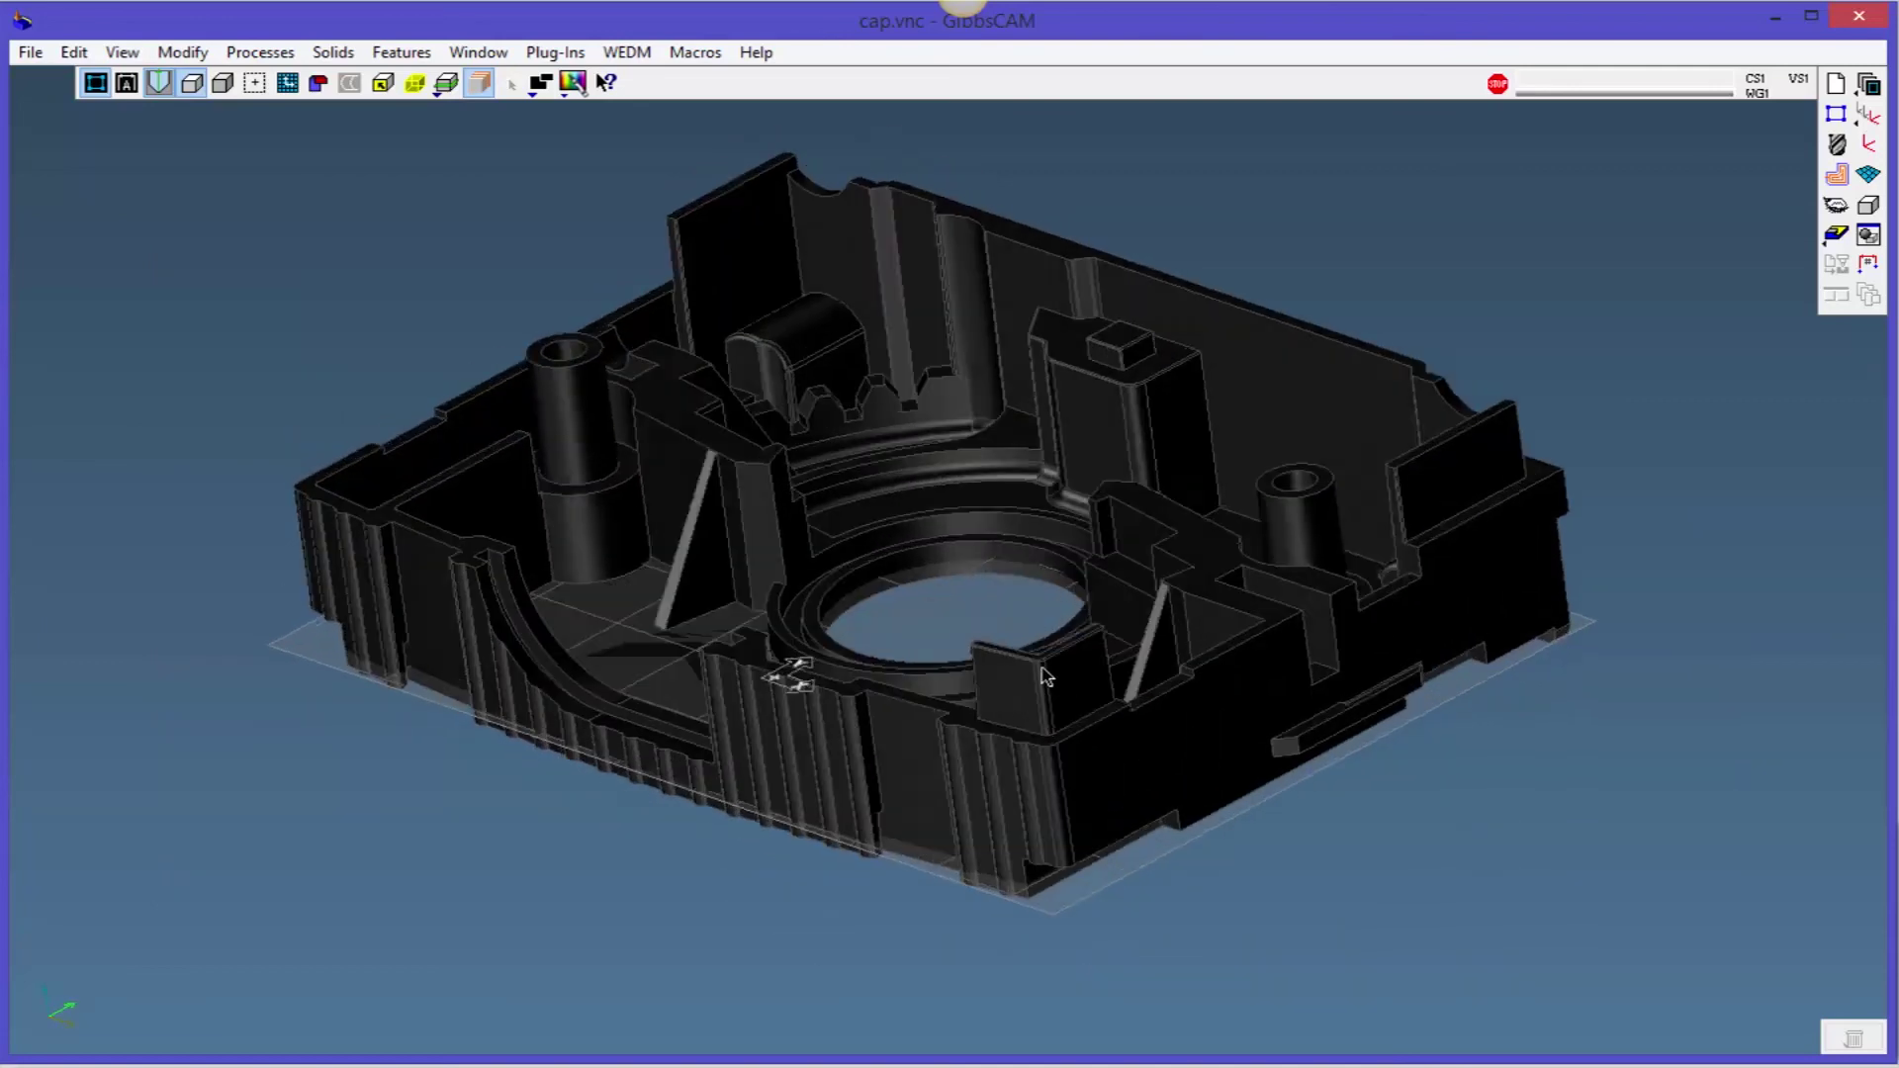
pyautogui.click(570, 86)
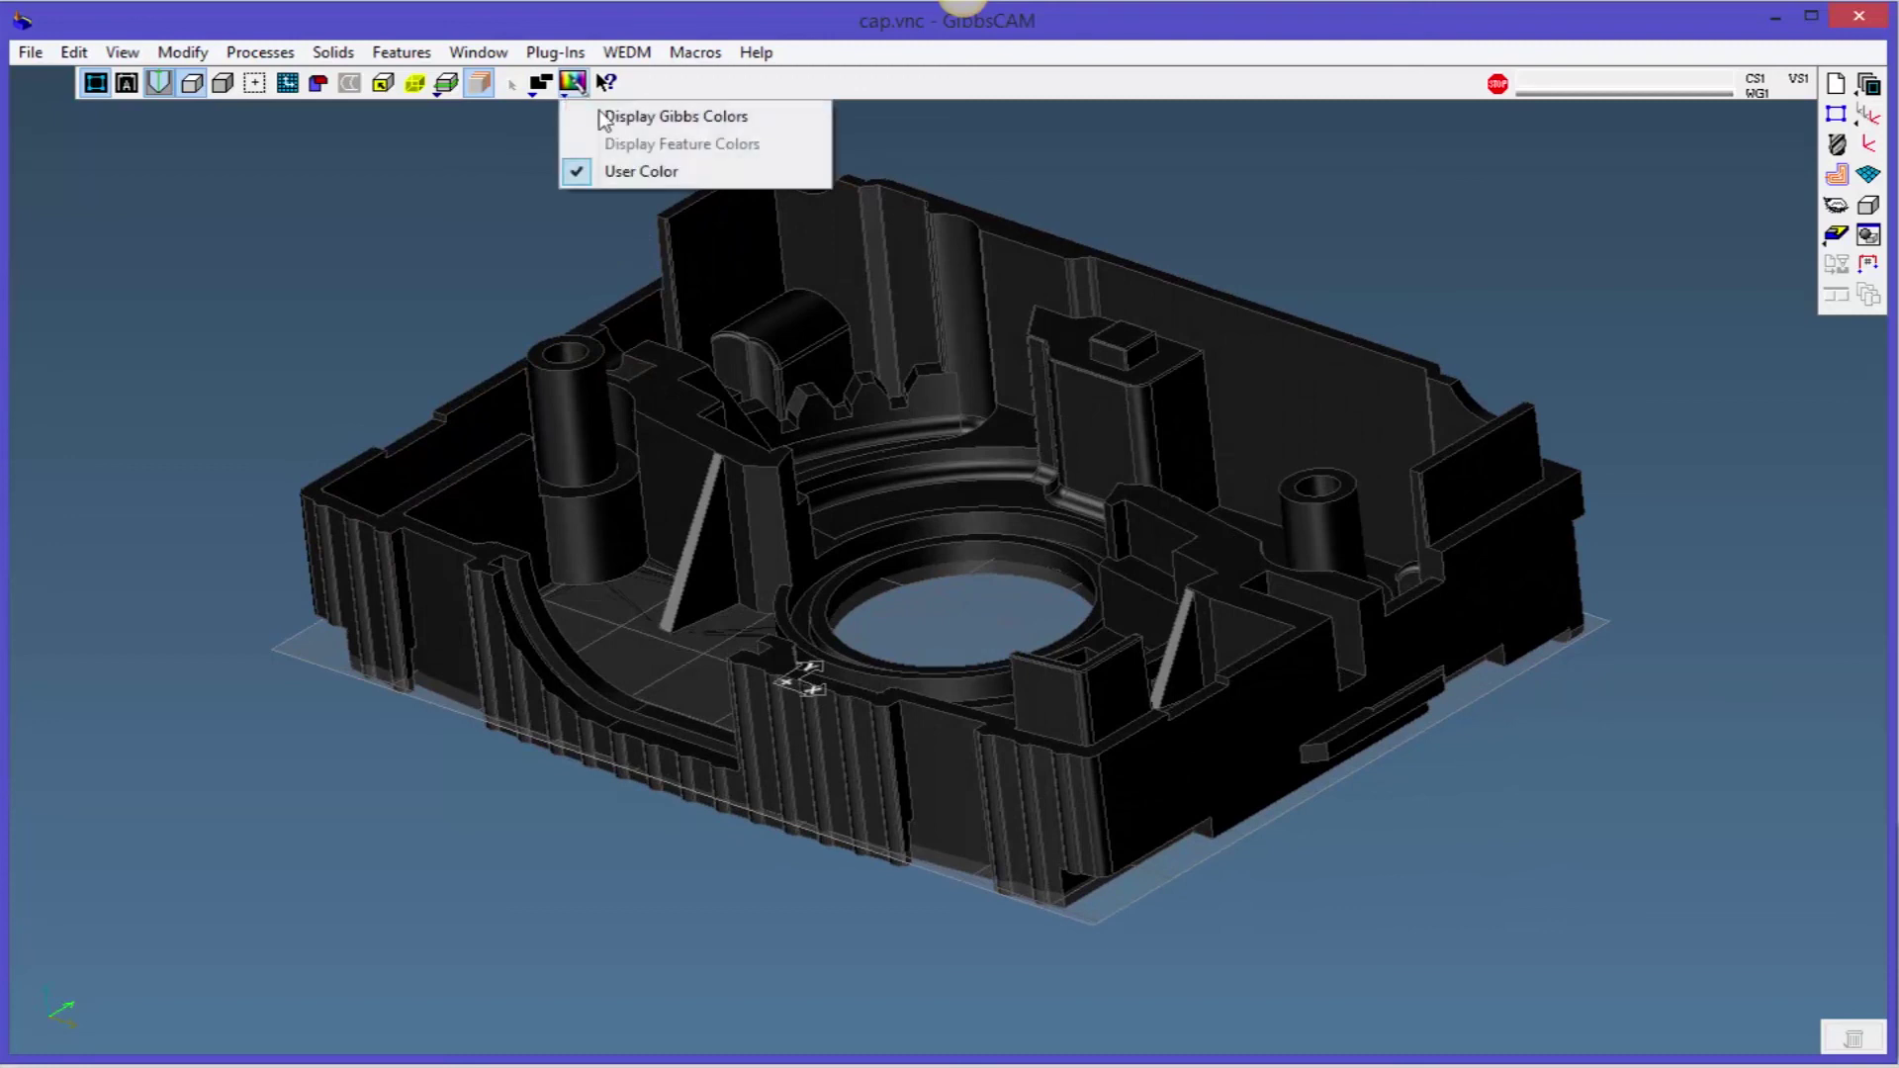
pyautogui.click(670, 118)
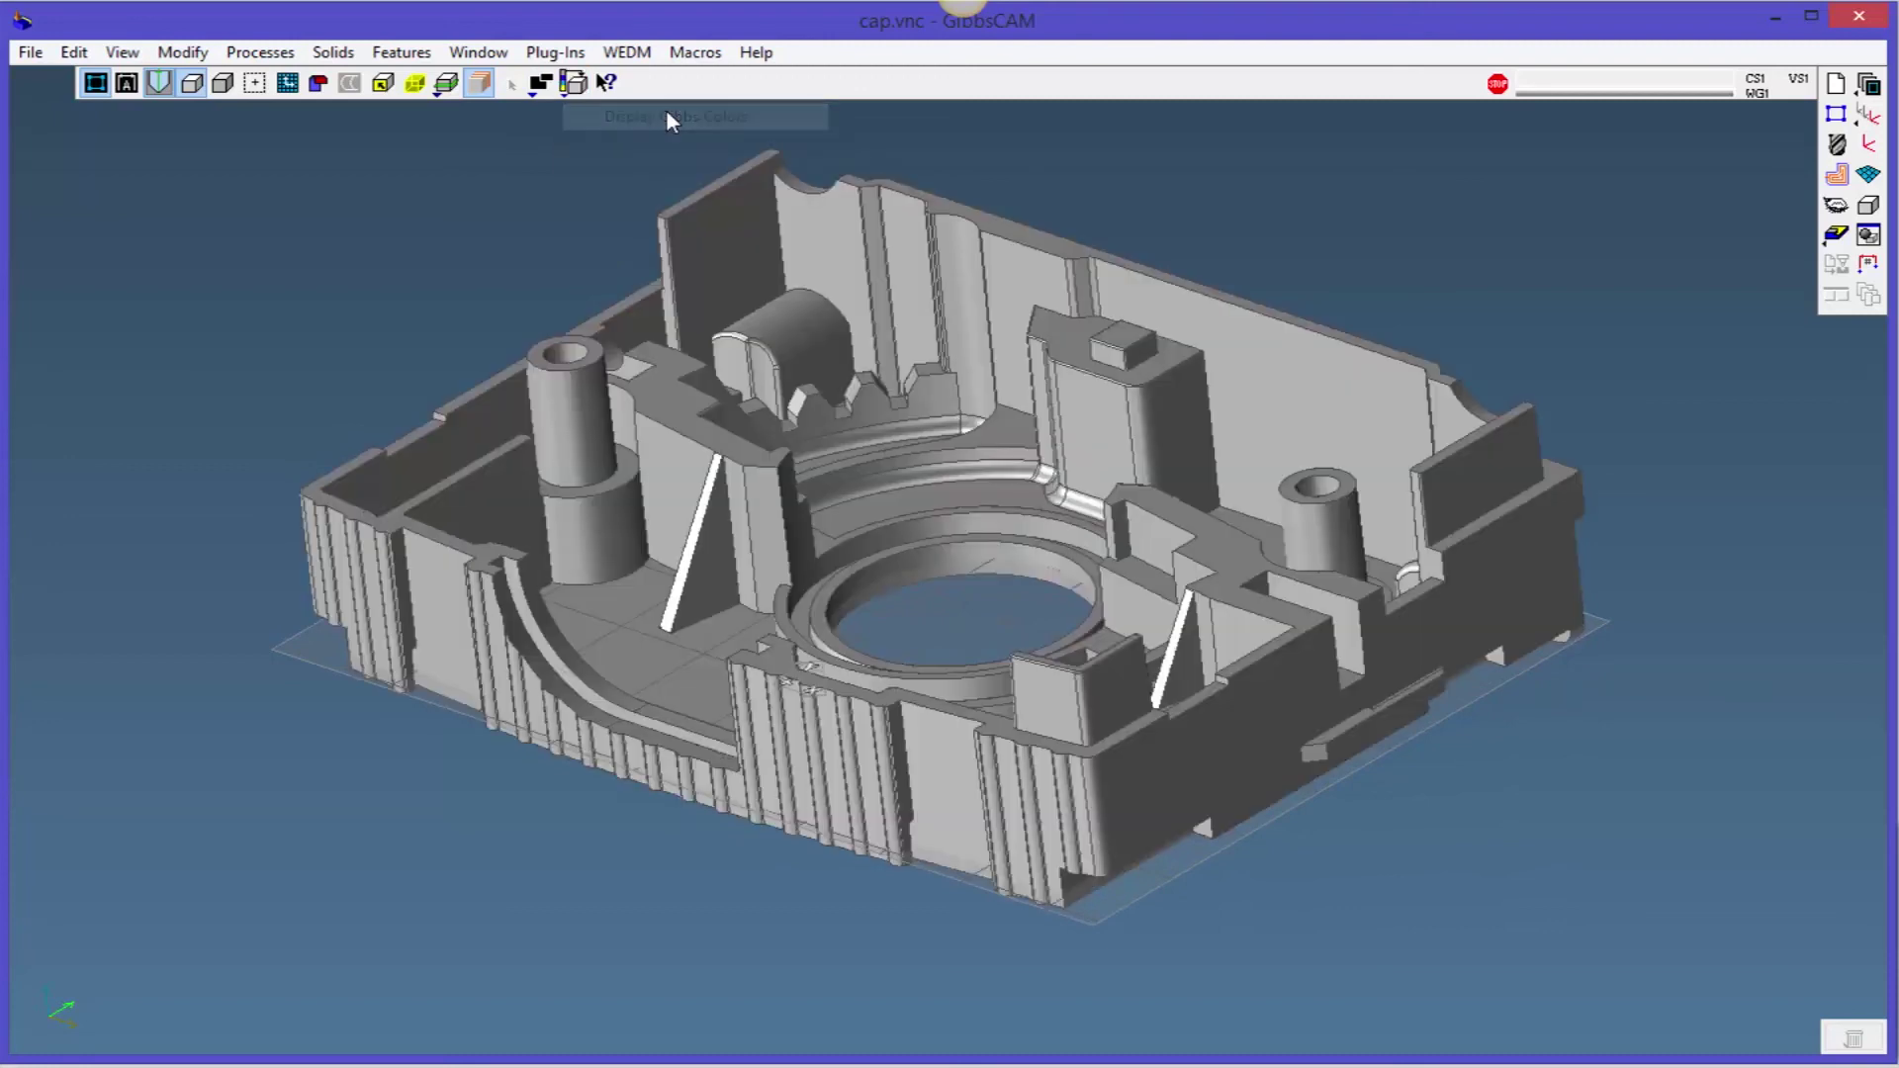
pyautogui.click(569, 85)
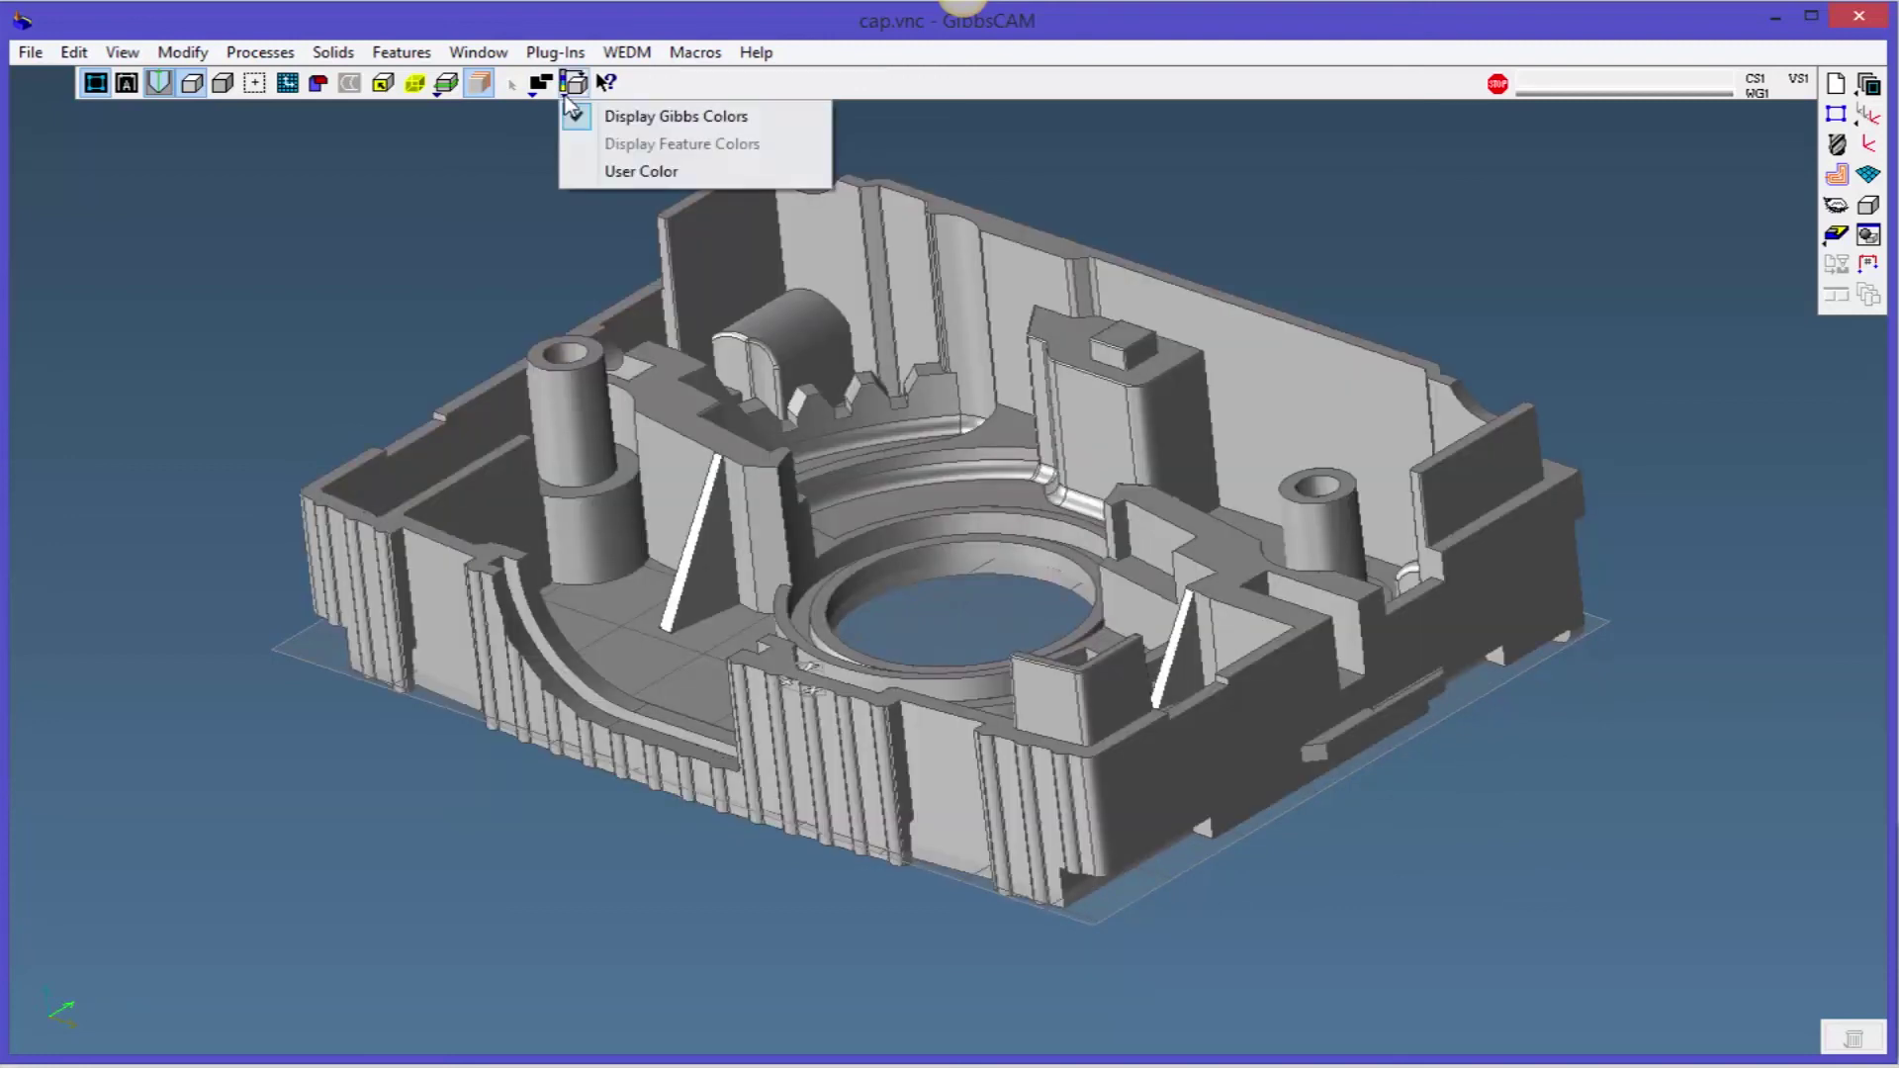
pyautogui.click(614, 175)
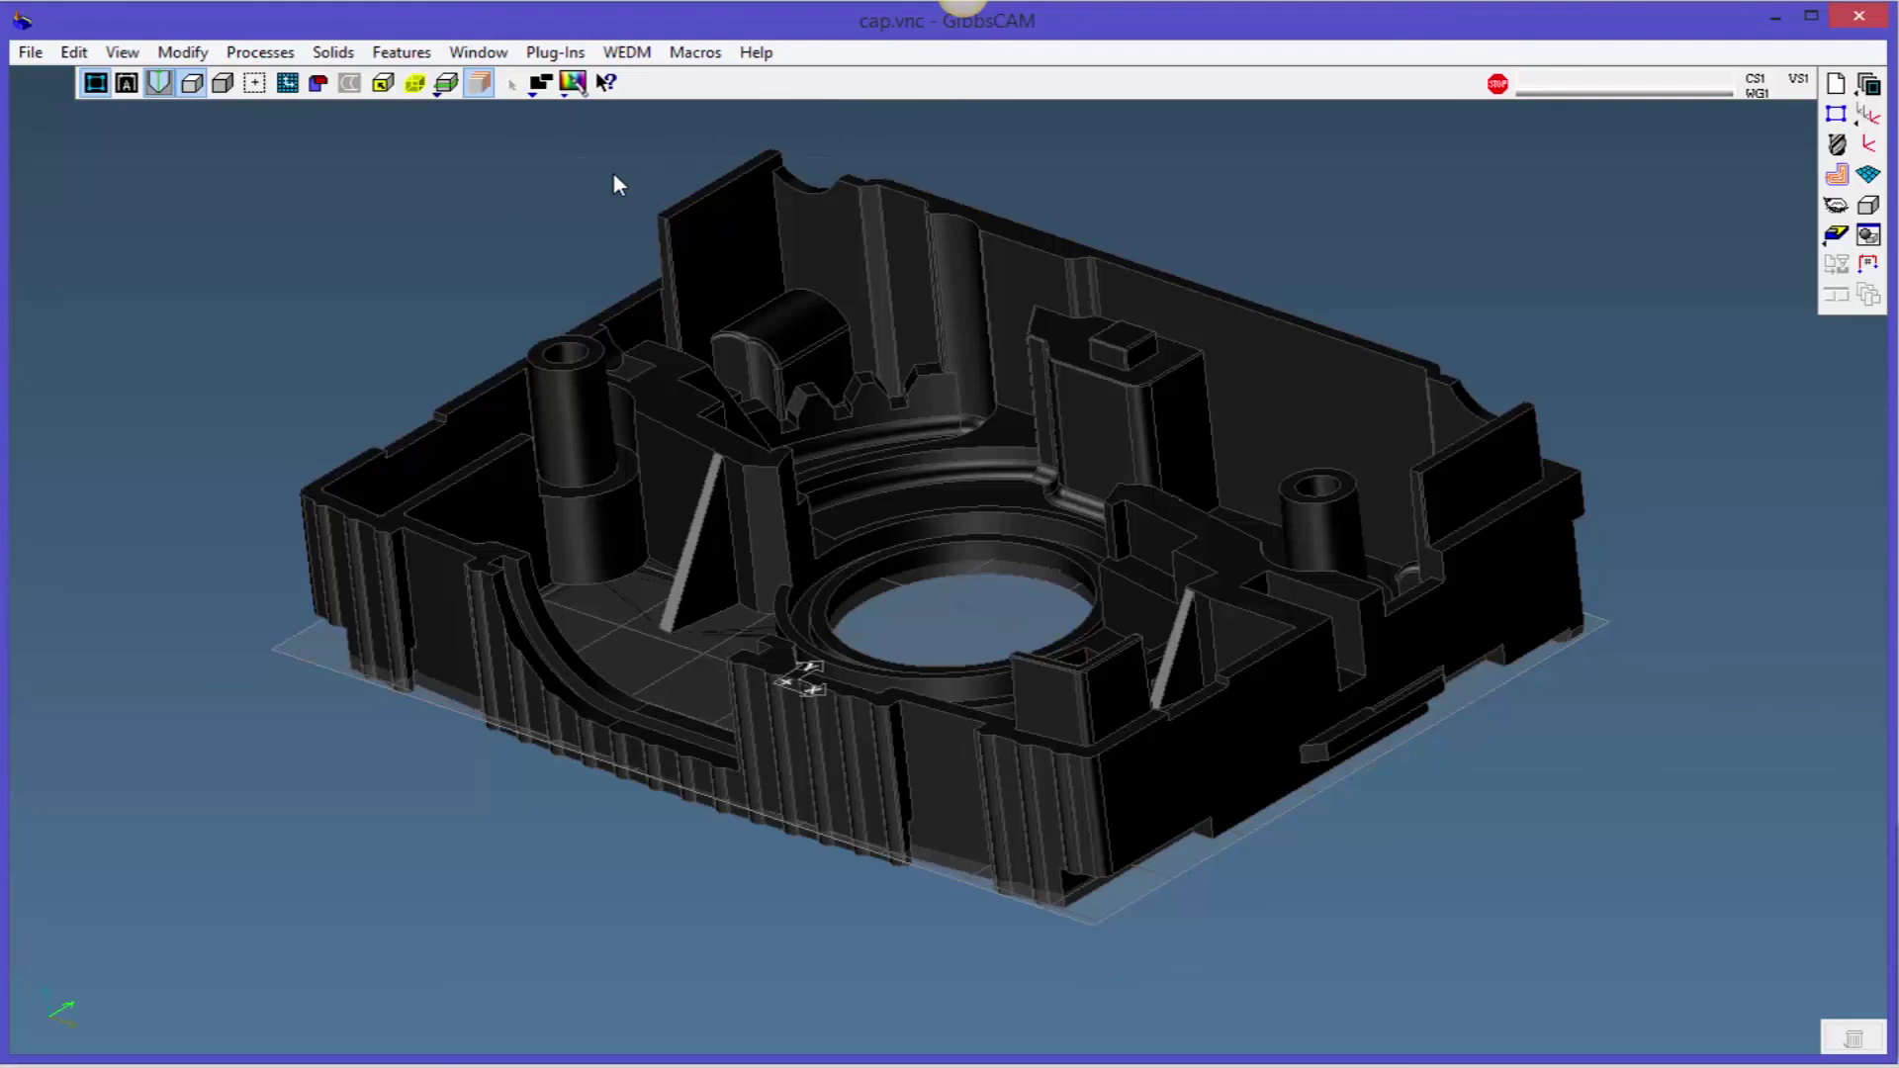
pyautogui.moveTo(1134, 866); pyautogui.dragTo(933, 839, button='middle')
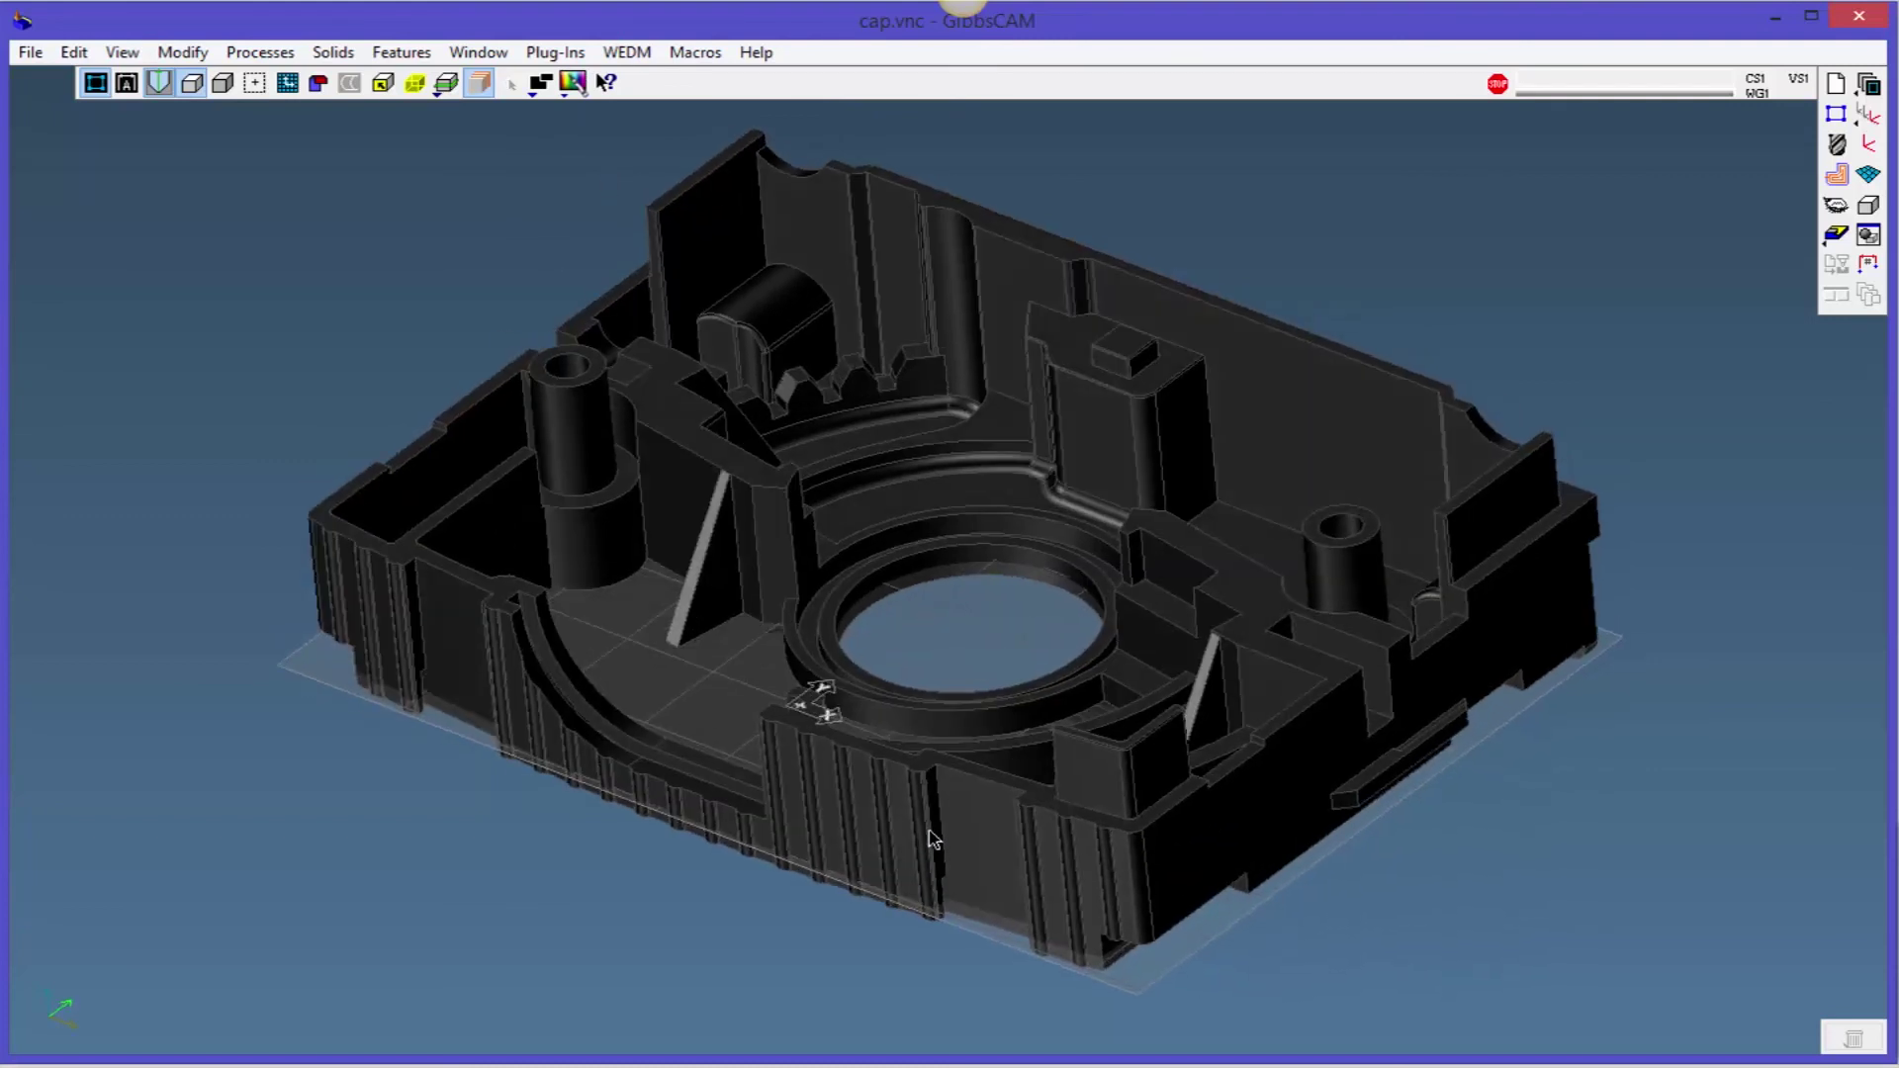